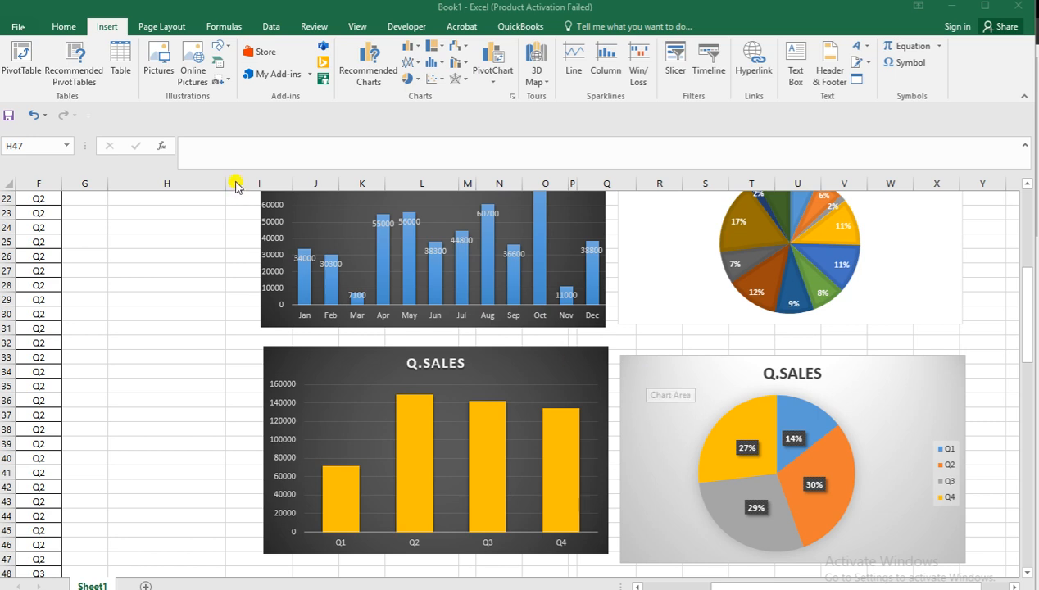
Step: Examine the completed 2021 sales workbook, including its raw data, monthly, quarterly and weekly summary tables, and charts
click(141, 272)
click(141, 271)
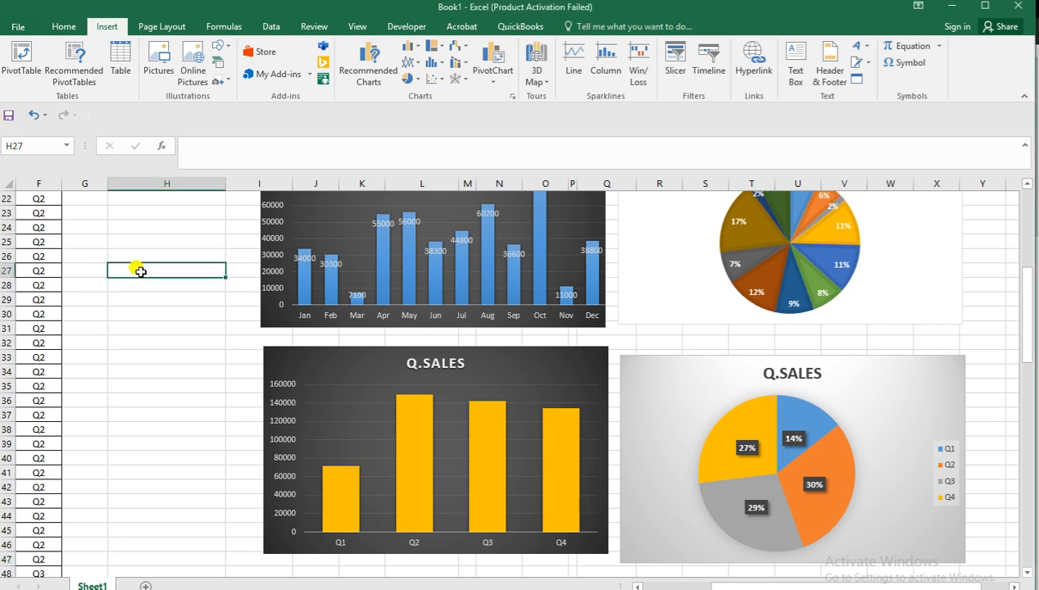
key(Left)
key(Left)
key(Left)
key(Left)
key(Left)
key(Left)
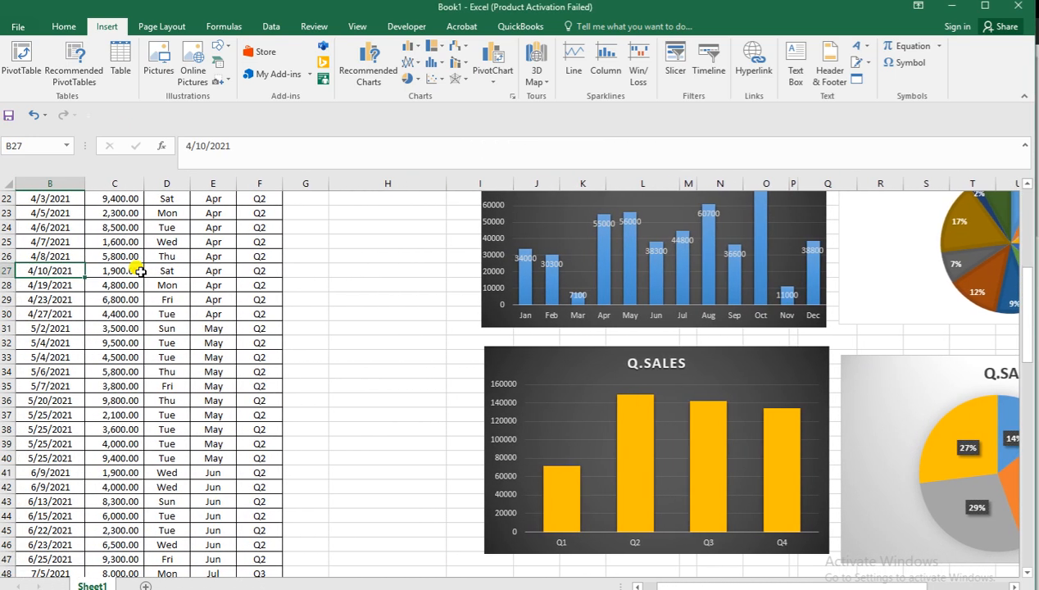
key(Left)
scroll(270, 317, up, 7)
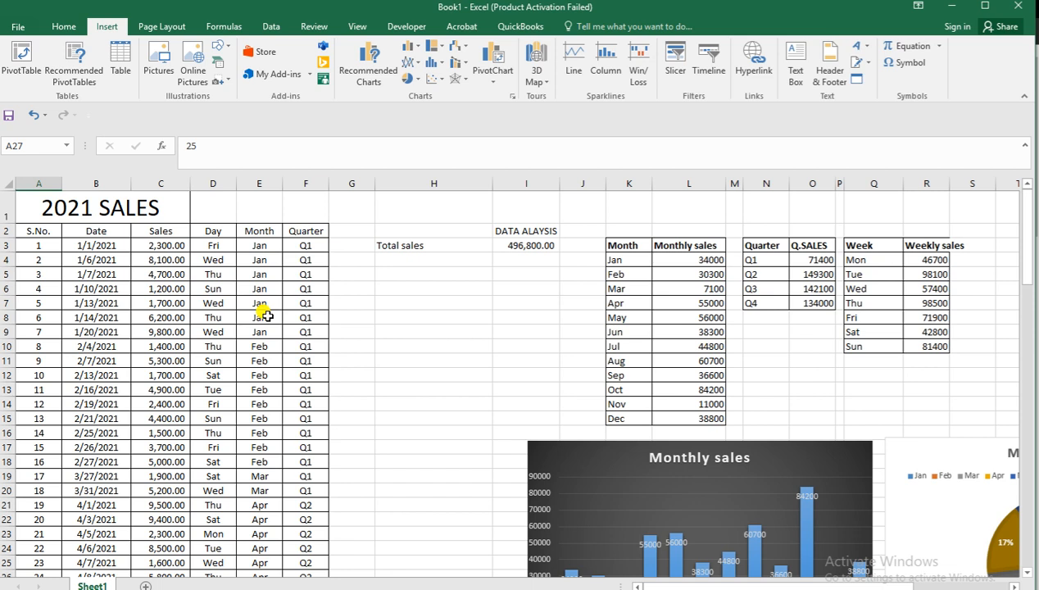
click(461, 330)
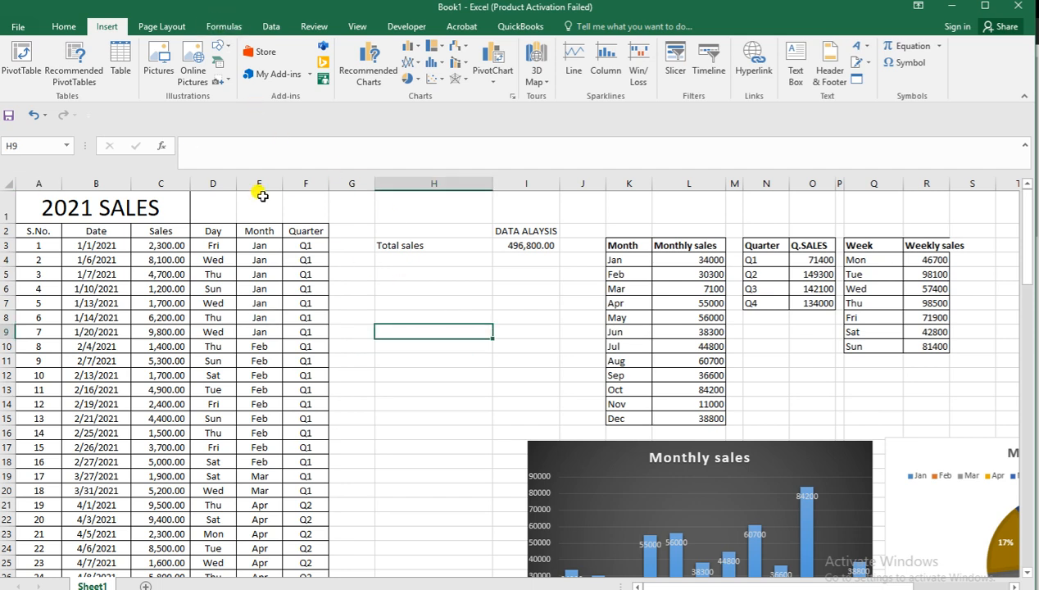
click(63, 27)
click(393, 273)
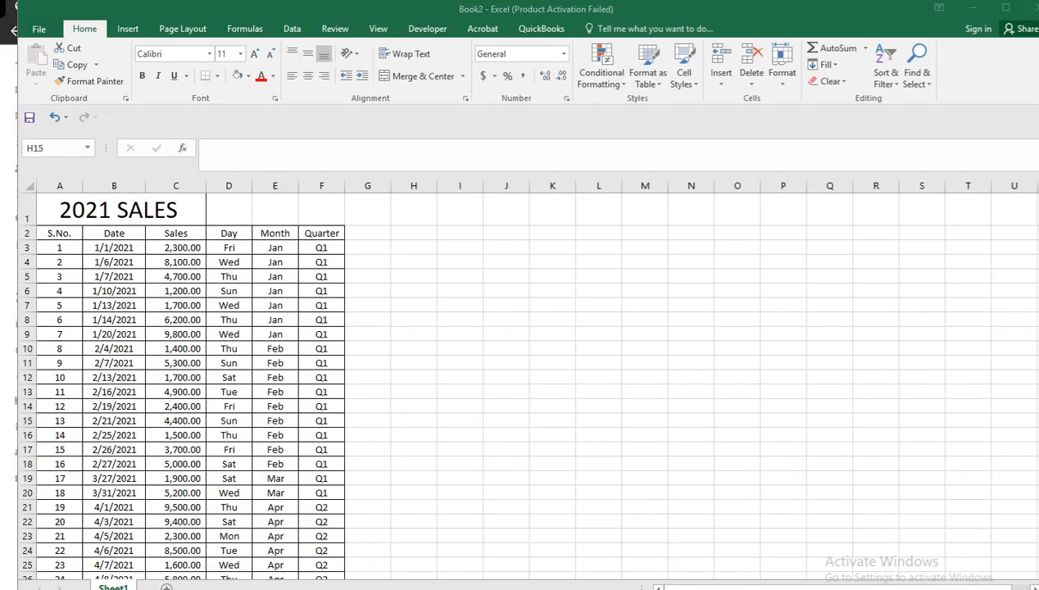
Step: In Book2, insert a PivotTable on a new worksheet from the sales data in Sheet1 range A2:F102
click(482, 308)
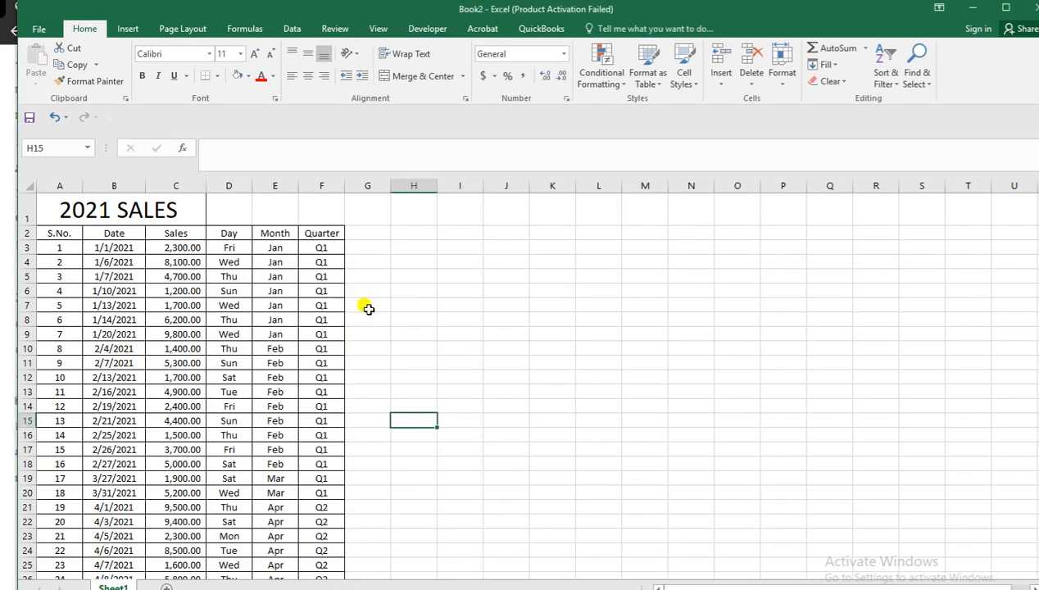
scroll(361, 308, down, 2)
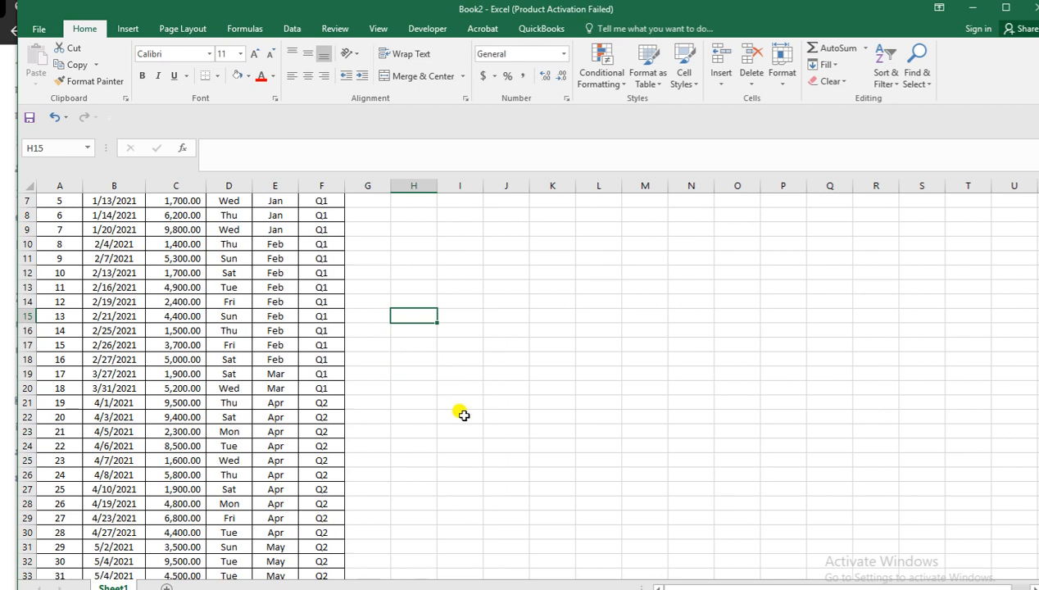
scroll(455, 413, up, 2)
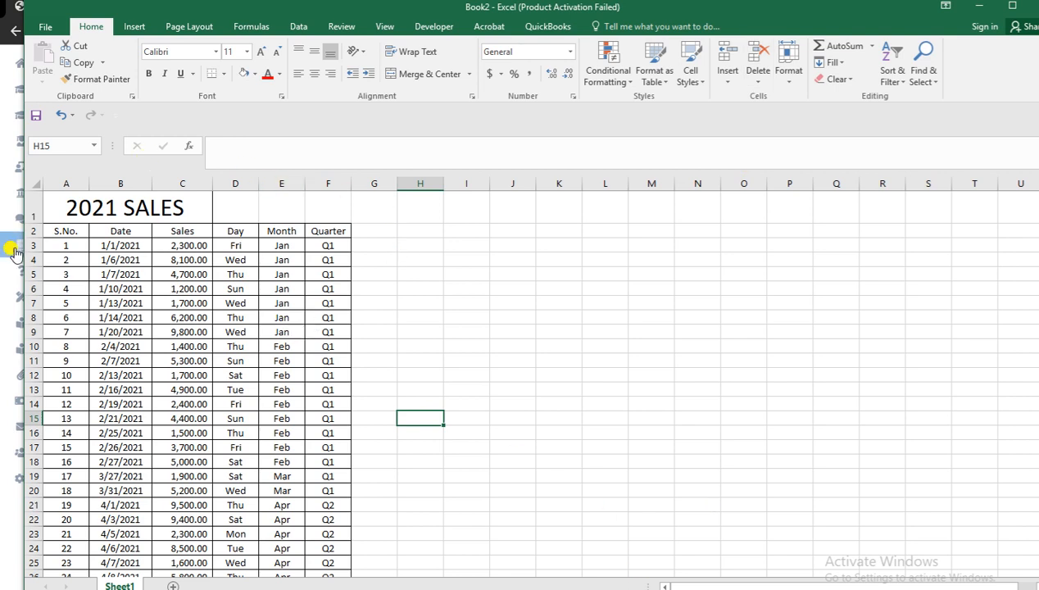
click(62, 215)
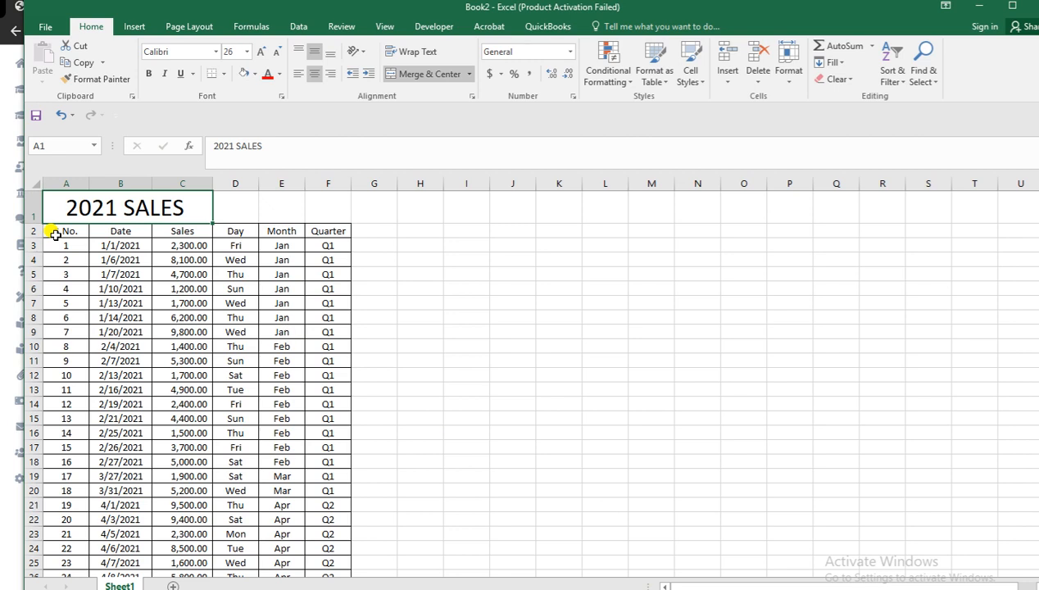
key(shift+Right)
key(shift+Right)
key(shift+Right)
key(shift+Down)
key(shift+Down)
key(shift+Down)
key(shift+Down)
key(shift+Down)
key(shift+Down)
key(shift+Down)
key(shift+Down)
key(shift+Down)
key(shift+Down)
key(shift+Down)
key(shift+Down)
key(shift+Down)
key(shift+Down)
key(shift+Down)
key(shift+Down)
key(shift+Down)
key(shift+Down)
key(shift+Down)
key(shift+Down)
key(shift+Down)
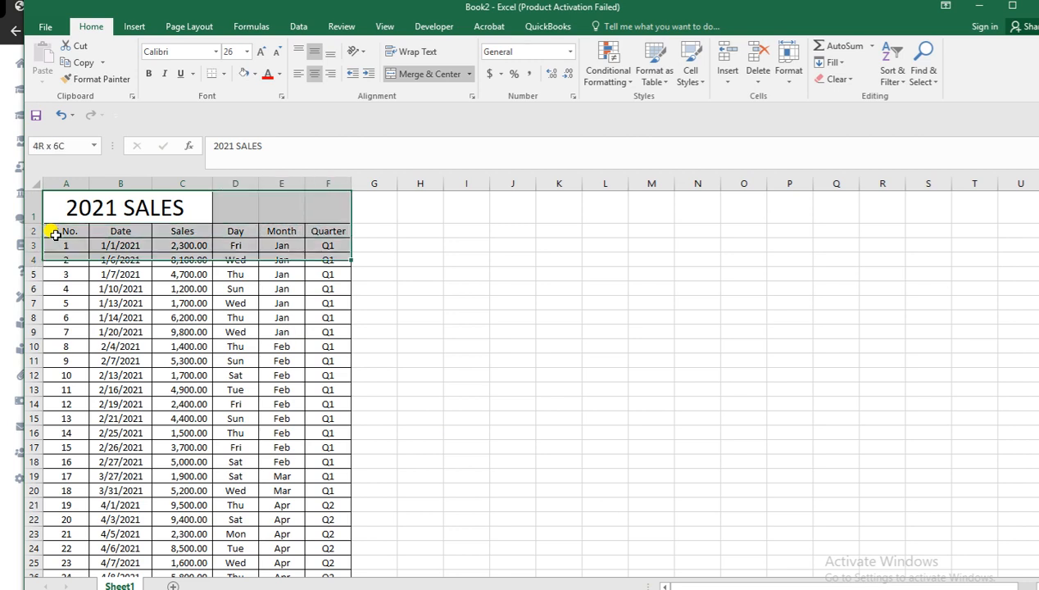
key(shift+Down)
key(shift+Down)
key(shift+Down)
key(shift+Down)
key(shift+Down)
key(shift+Down)
key(shift+Down)
key(shift+Down)
key(shift+Down)
key(shift+Down)
key(shift+Down)
key(shift+Down)
key(shift+Down)
key(shift+Down)
key(shift+Down)
key(shift+Down)
key(shift+Down)
key(shift+Down)
key(shift+Down)
key(shift+Down)
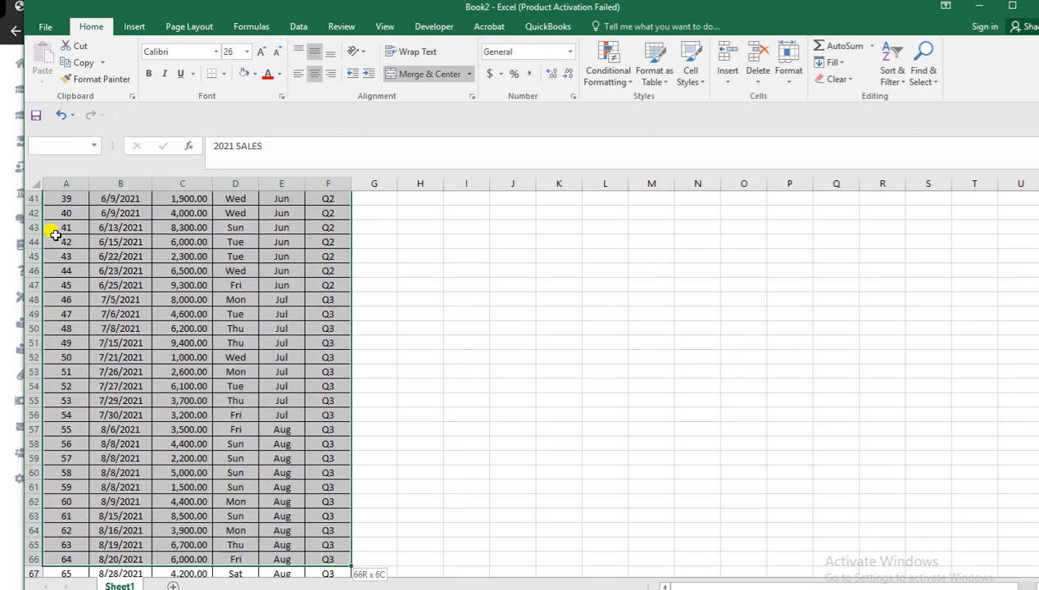
key(shift+Down)
key(shift+Down)
key(shift+Down)
key(shift+Down)
key(shift+Down)
key(shift+Down)
key(shift+Down)
key(shift+Down)
key(shift+Down)
key(shift+Down)
key(shift+Down)
key(shift+Down)
key(shift+Down)
key(shift+Down)
key(shift+Down)
key(shift+Down)
key(shift+Down)
key(shift+Down)
key(shift+Down)
key(shift+Down)
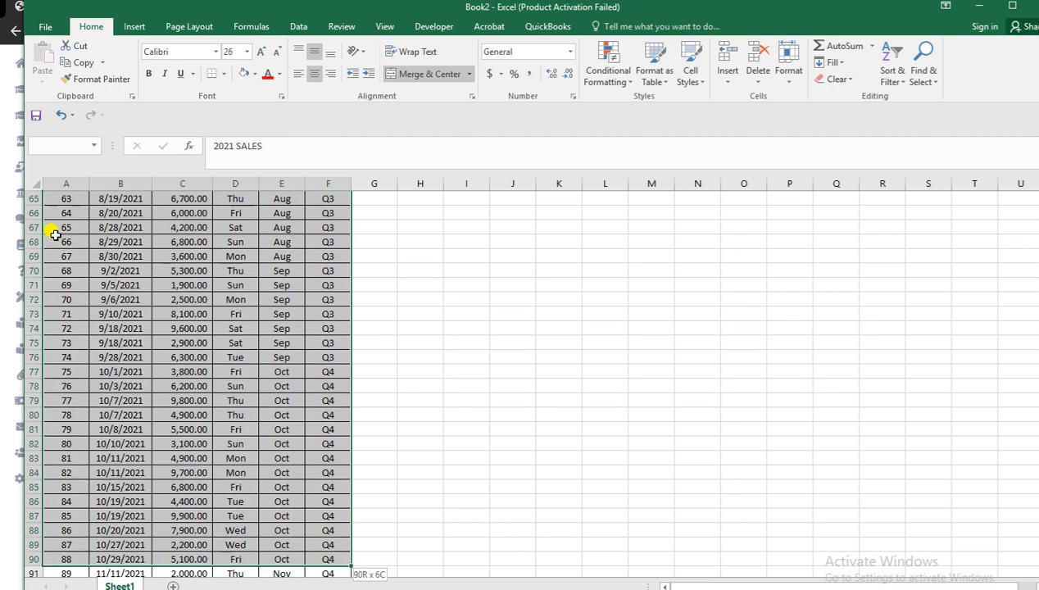
key(shift+Up)
key(shift+Up)
key(shift+Up)
key(shift+Up)
key(shift+Up)
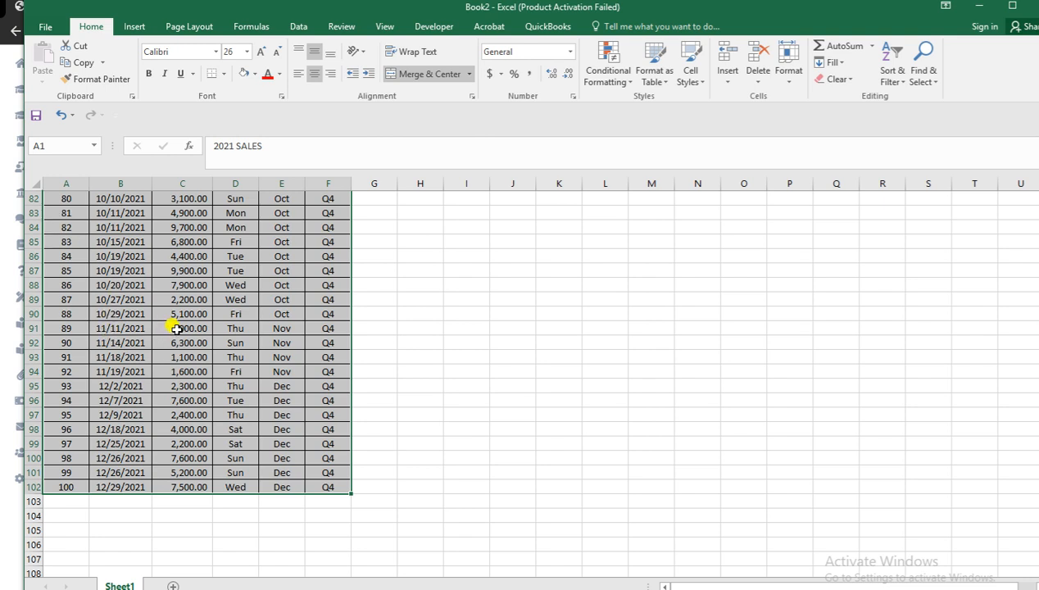
scroll(179, 328, up, 9)
scroll(179, 327, up, 14)
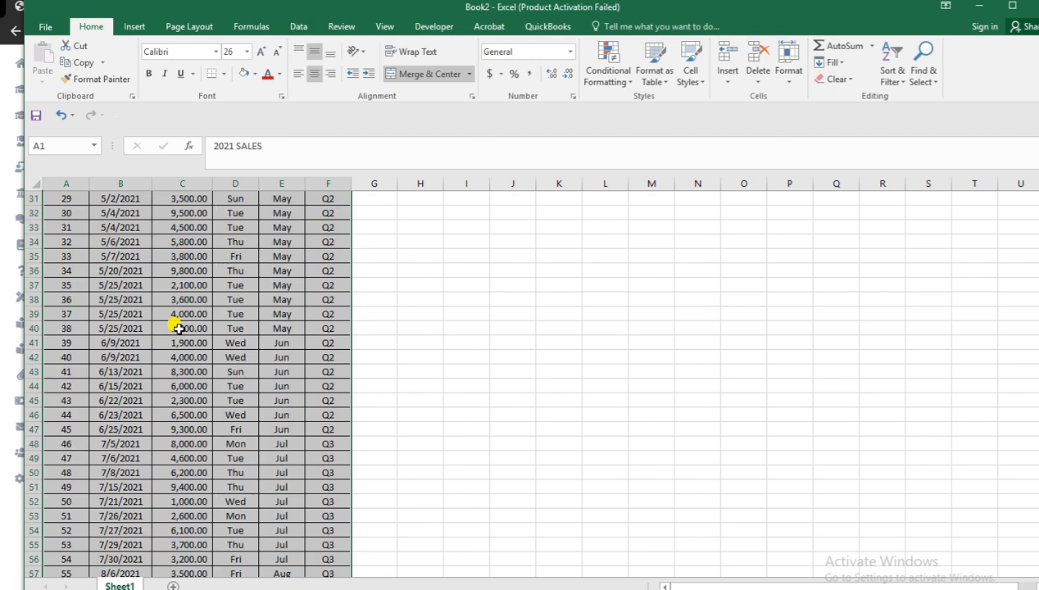
scroll(179, 327, up, 4)
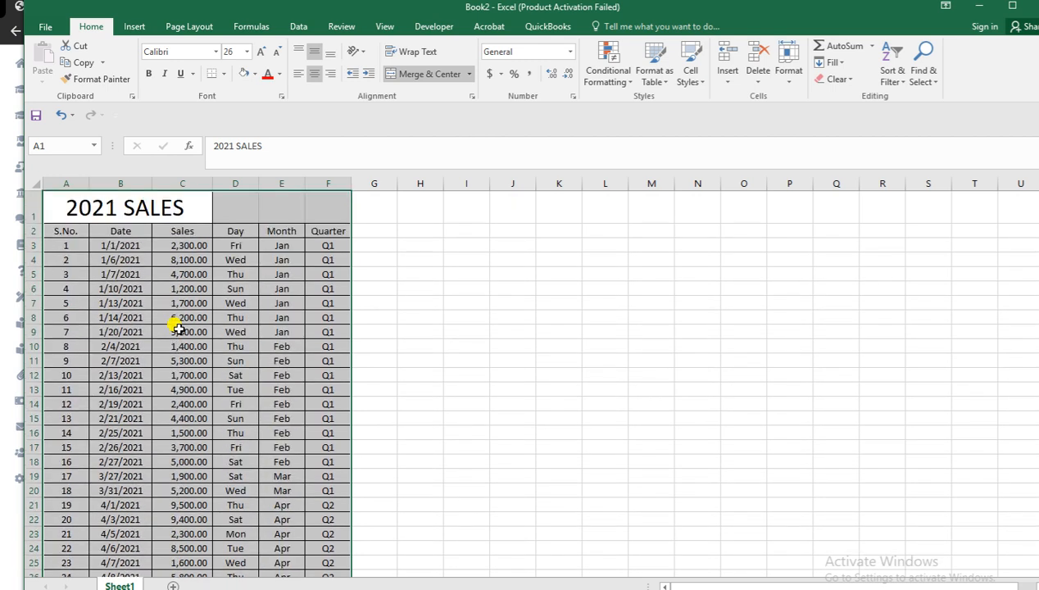
click(133, 27)
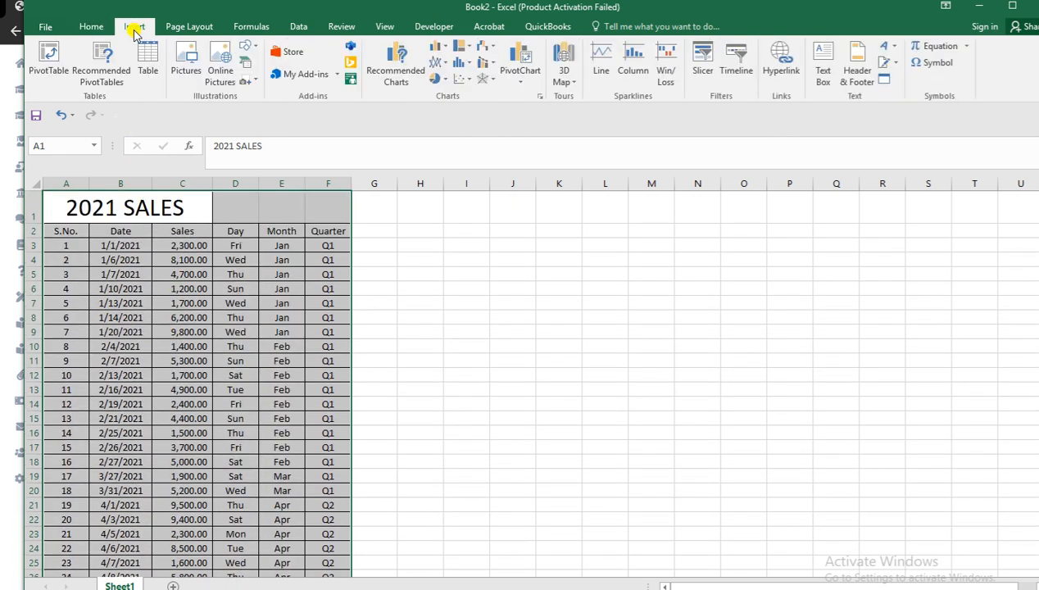
click(48, 61)
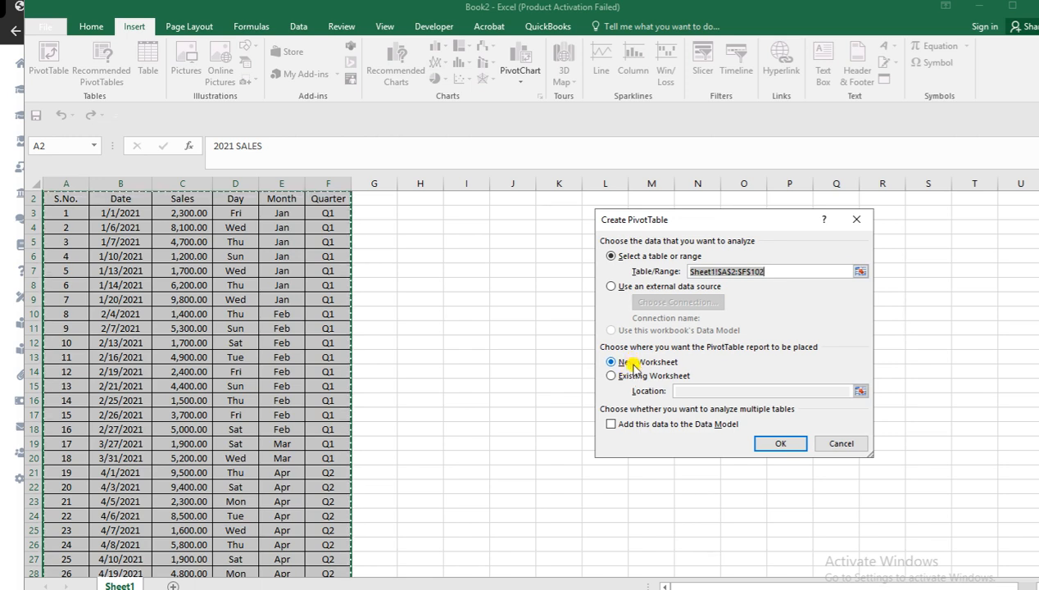
click(781, 447)
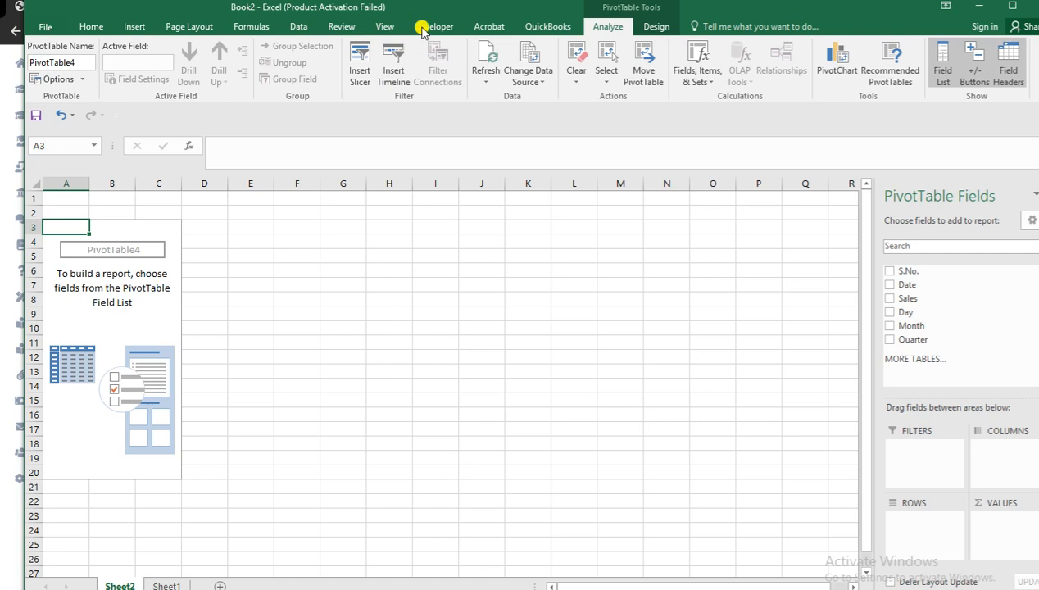
Step: Build the PivotTable with Month as the row field and the sum of Sales as the values
drag(425, 8, 427, 8)
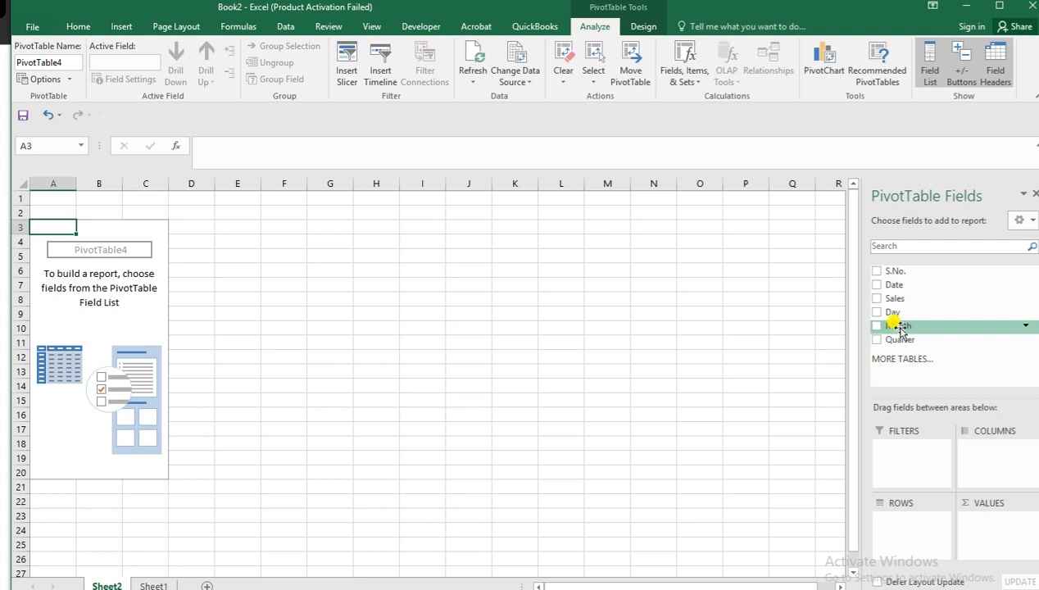
drag(899, 328, 895, 517)
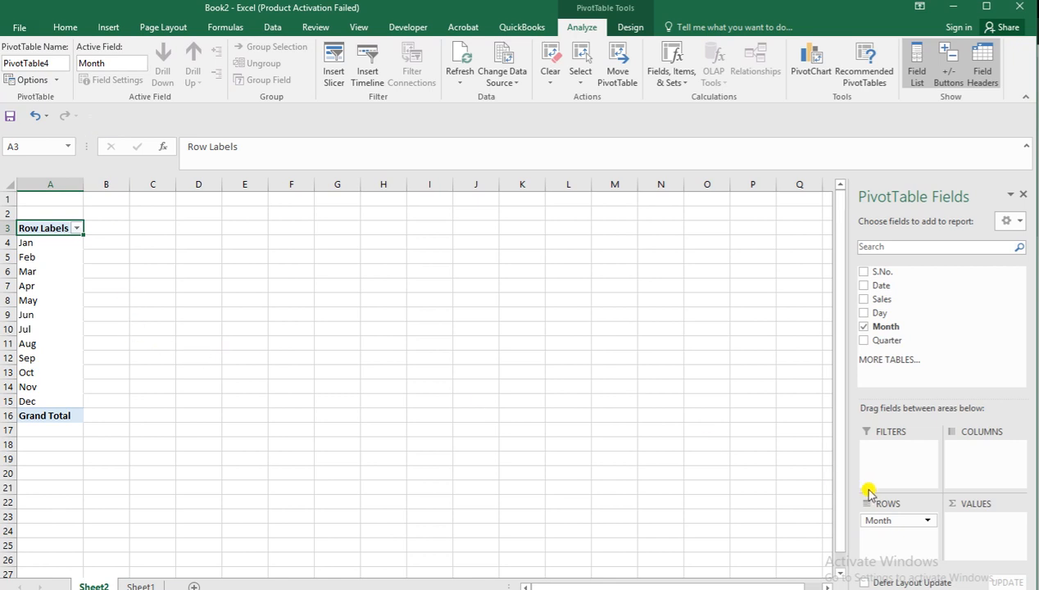
drag(908, 300, 960, 526)
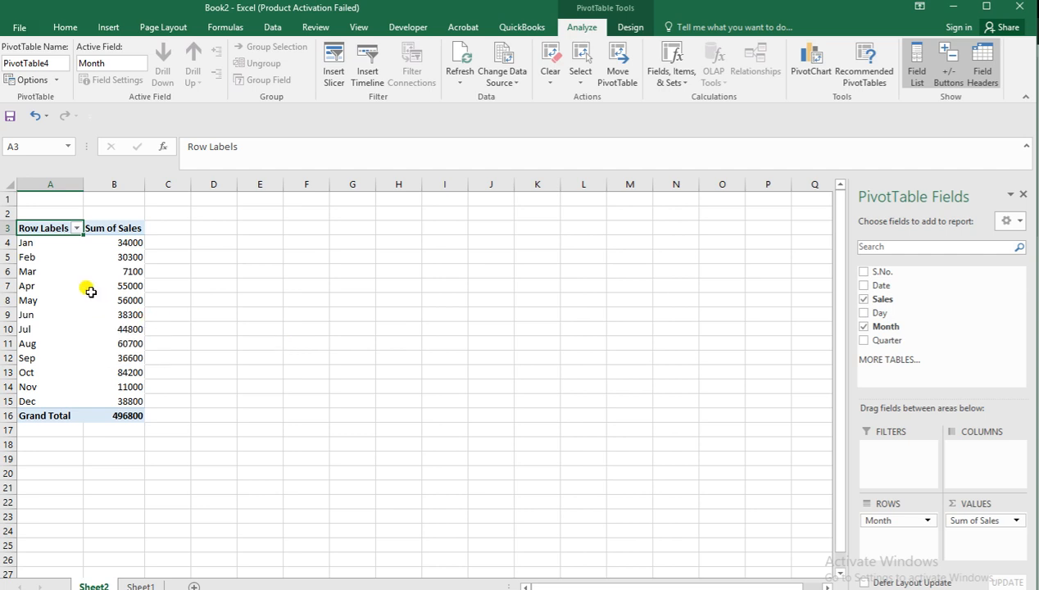
mouse_move(132, 272)
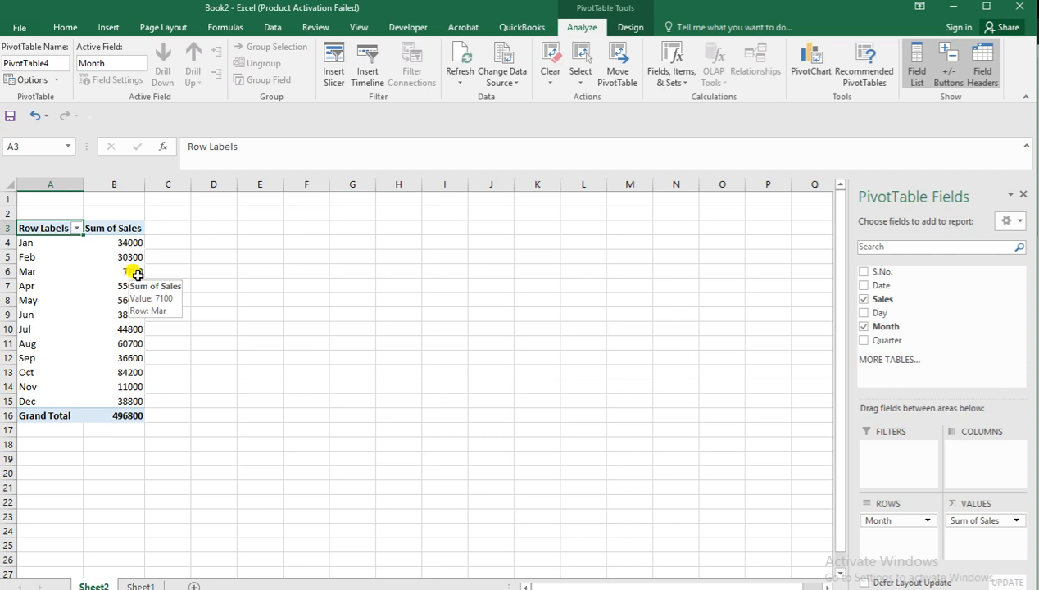
mouse_move(134, 305)
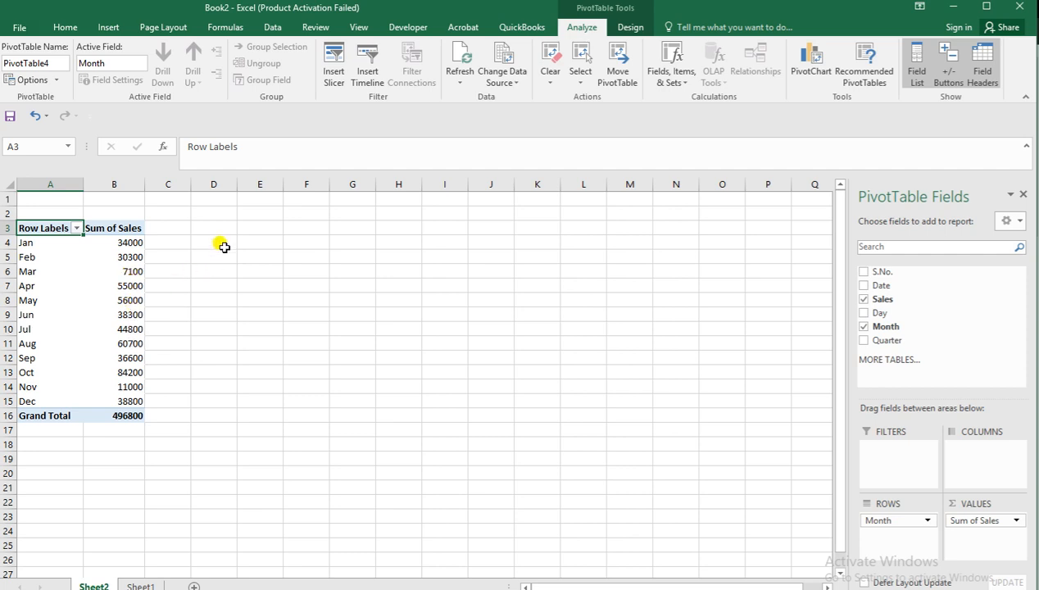
click(222, 242)
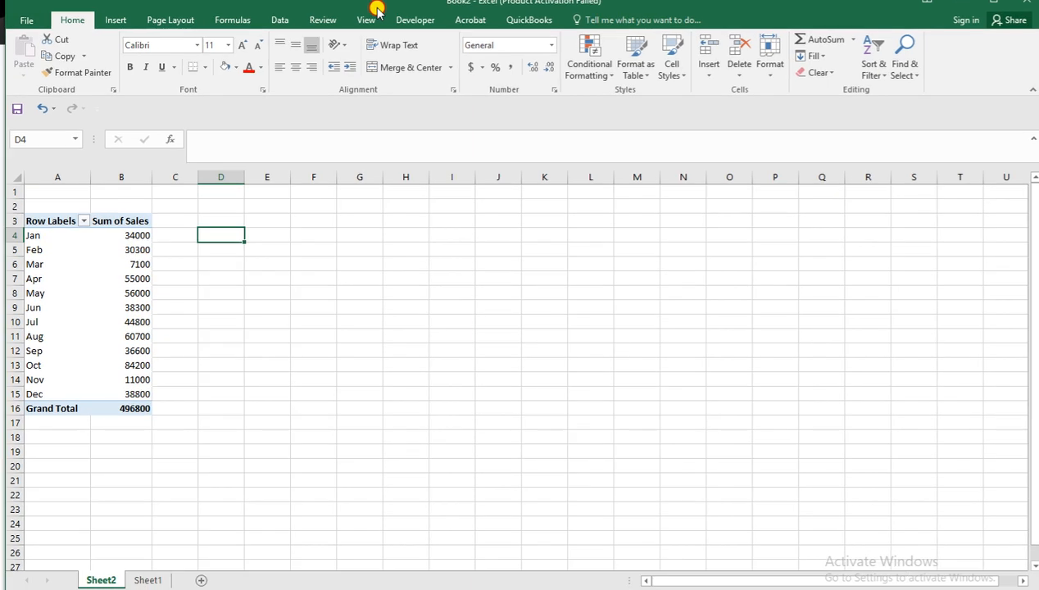
Step: Insert a Clustered Column PivotChart based on the monthly sales PivotTable
click(122, 243)
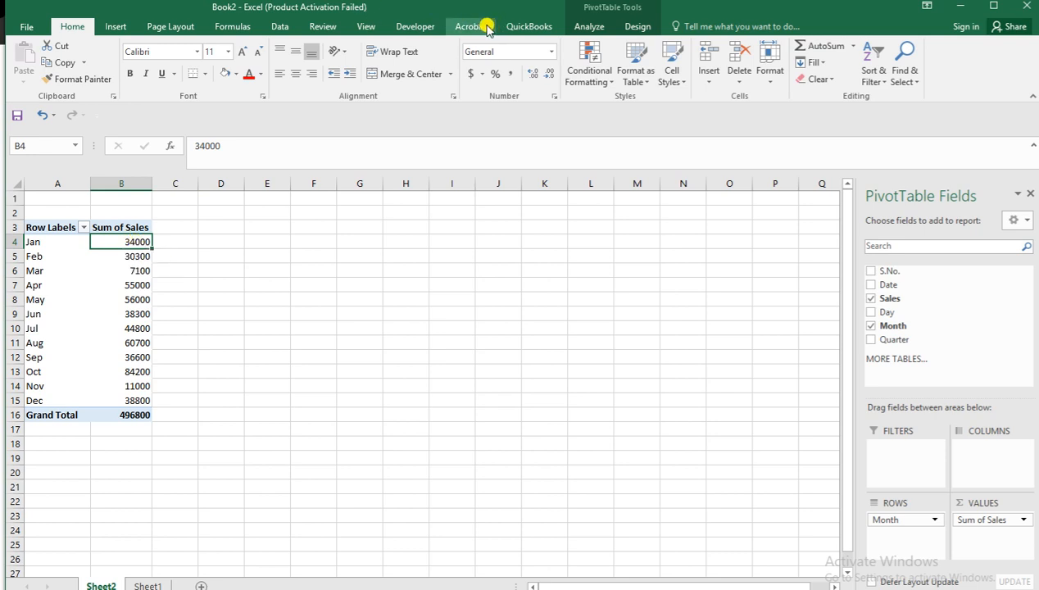
click(131, 28)
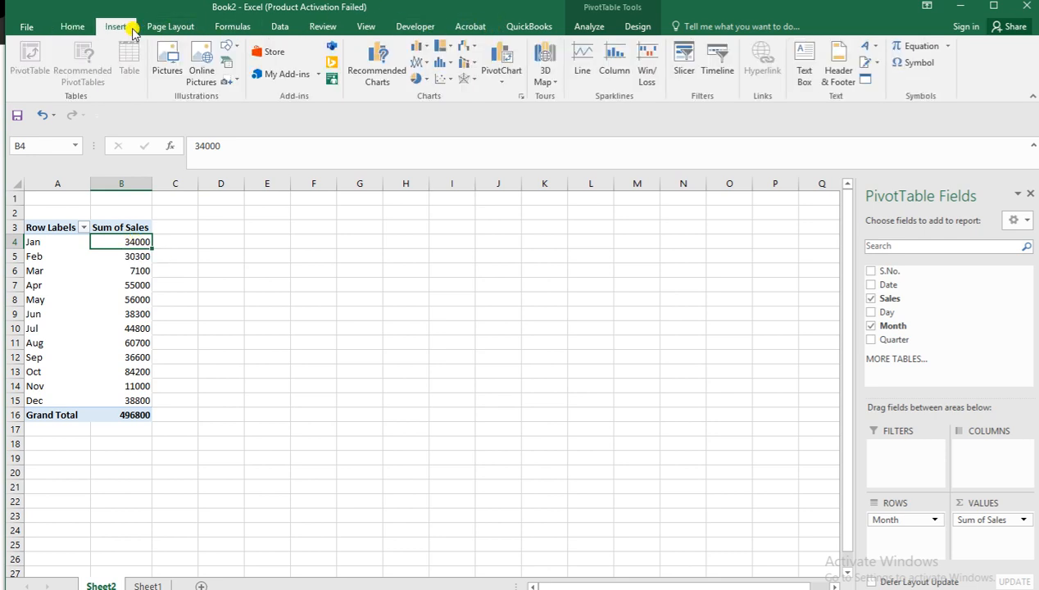
click(503, 78)
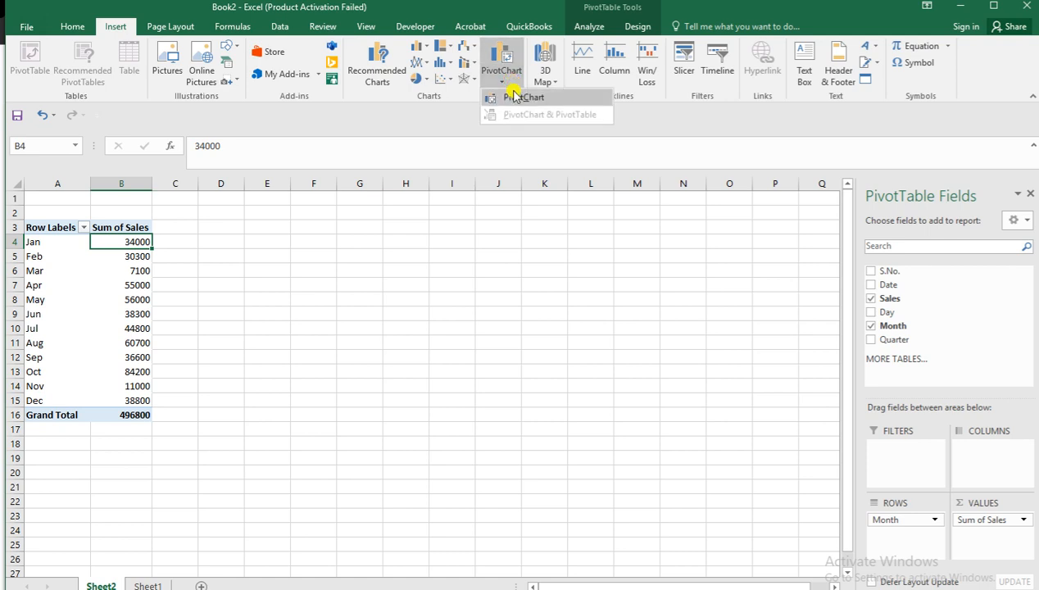
click(515, 97)
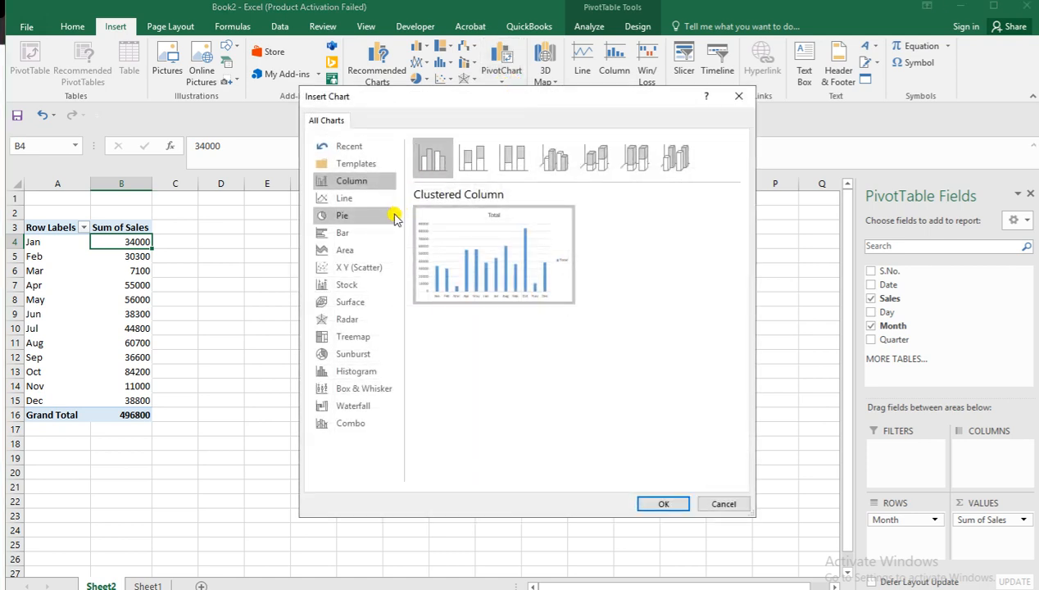
mouse_move(464, 241)
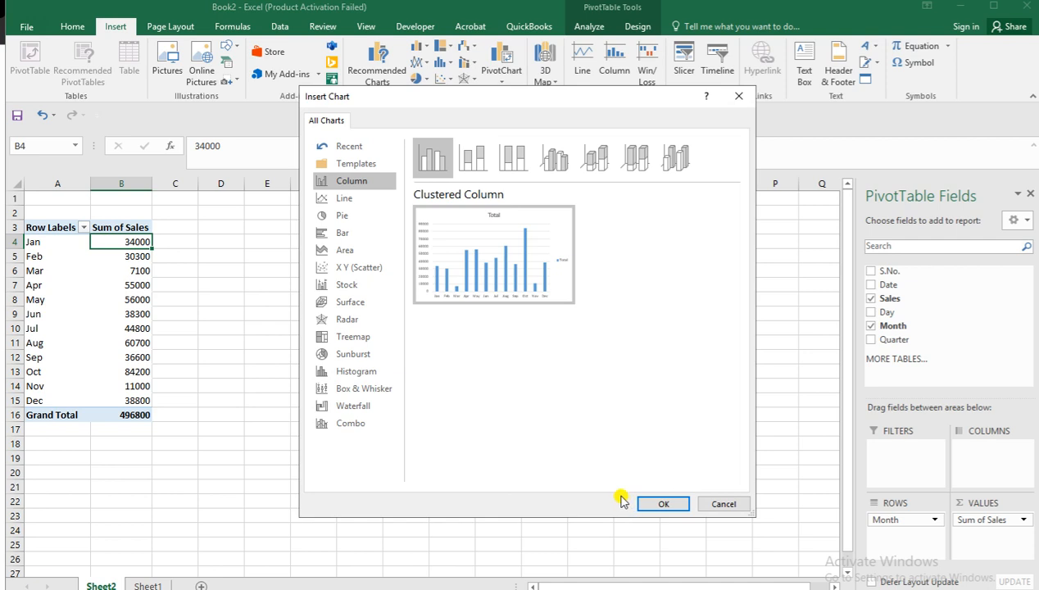
click(660, 503)
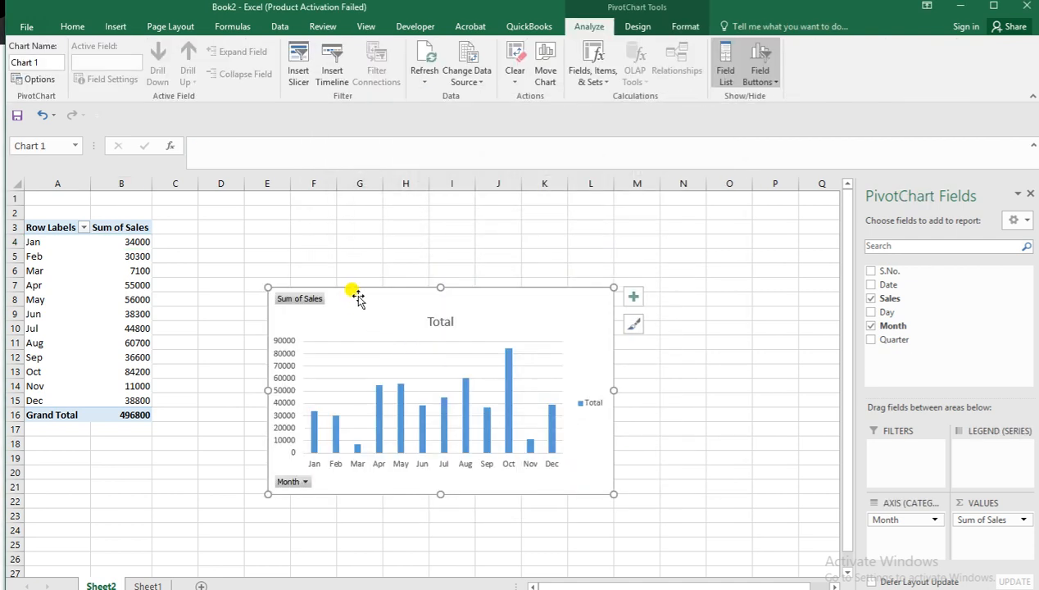
Step: Place the pivot chart beside the PivotTable from column D and enlarge it slightly to about rows 2 to 17
drag(353, 285, 296, 218)
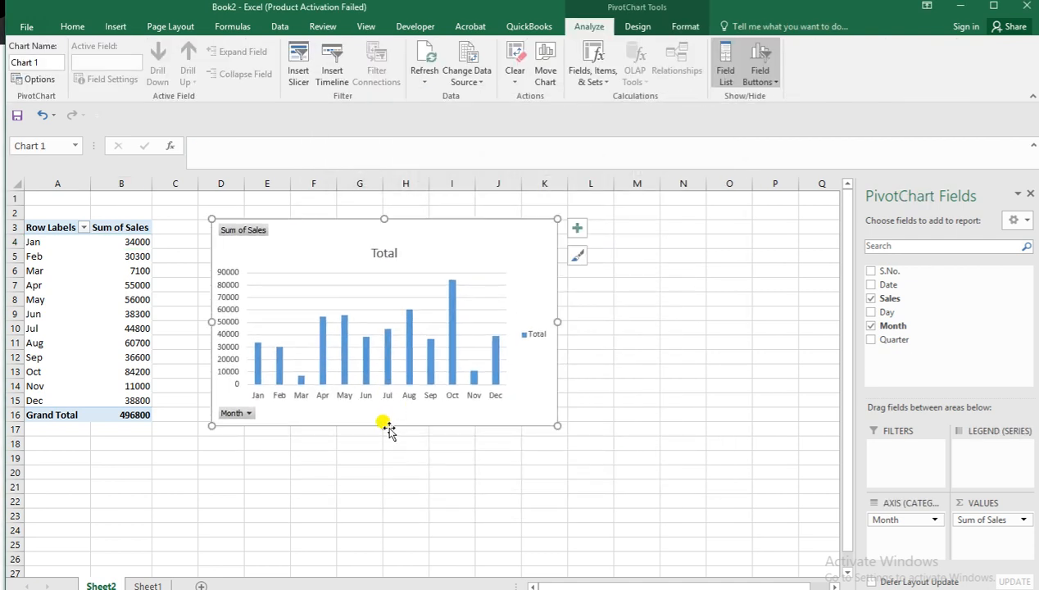
drag(385, 425, 386, 432)
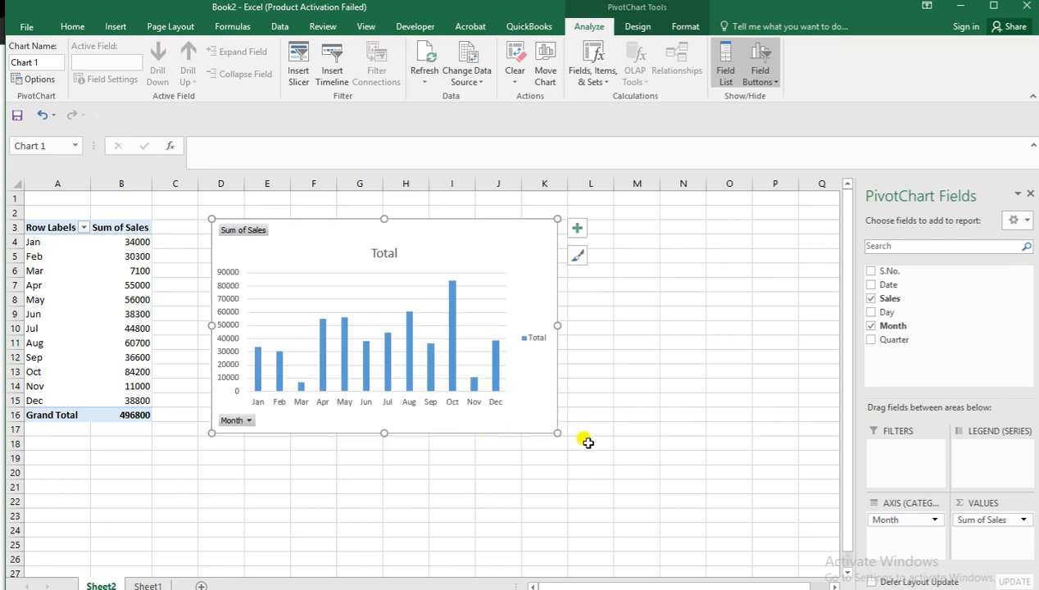
drag(557, 433, 570, 438)
drag(311, 219, 306, 207)
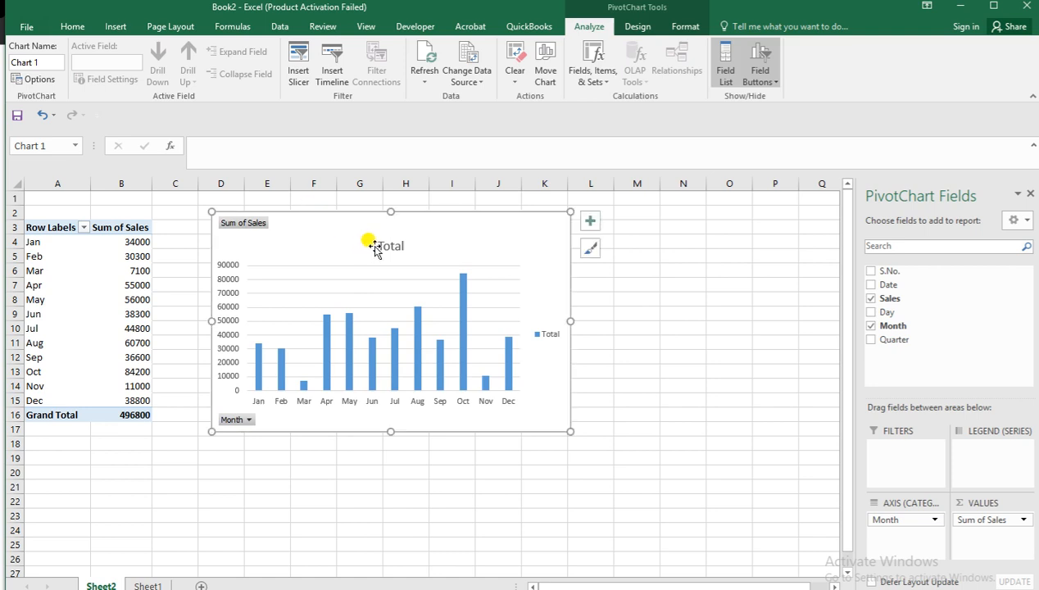
Step: Replace the pivot chart's title "Total" with "Monthly sales"
click(396, 243)
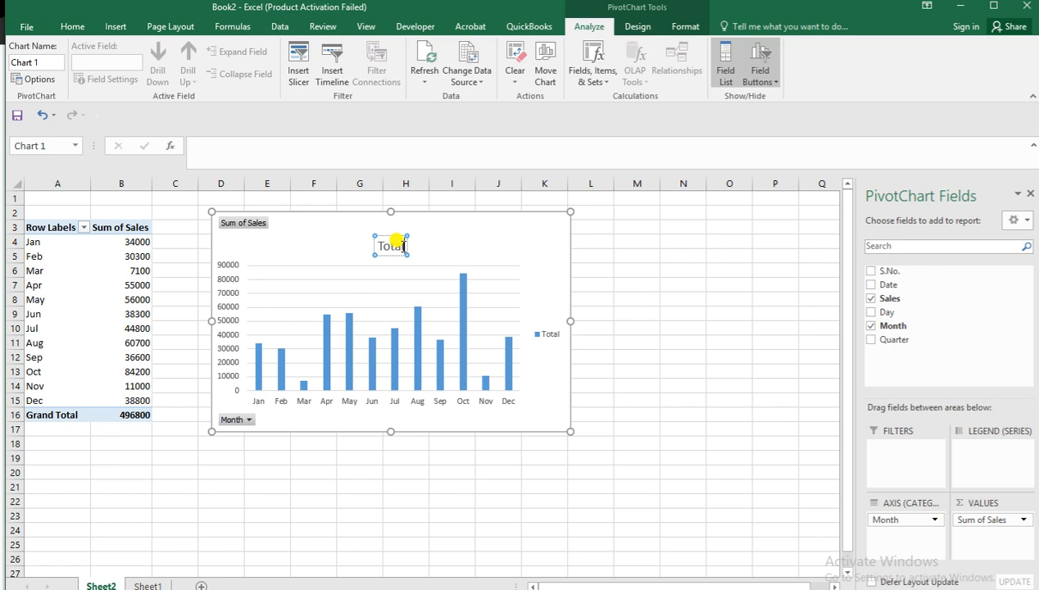
key(BackSpace)
key(BackSpace)
key(BackSpace)
key(BackSpace)
key(BackSpace)
click(397, 588)
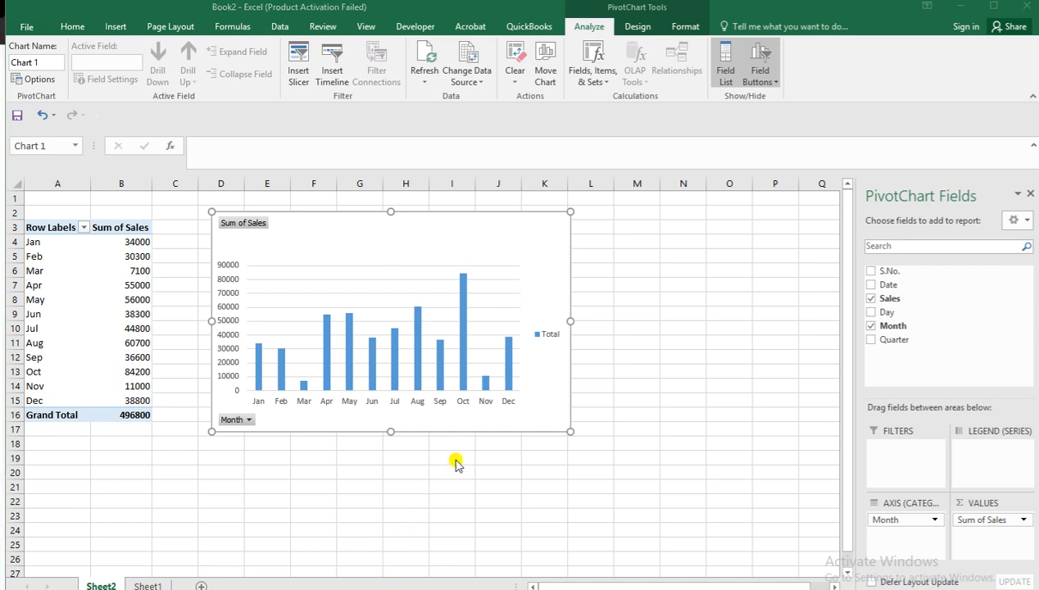
click(395, 240)
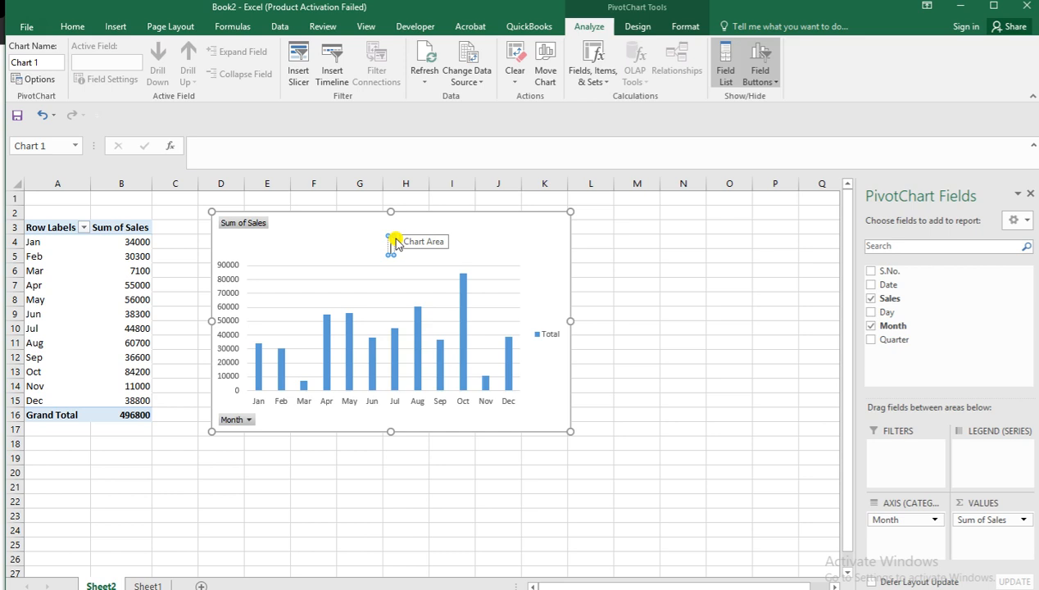
text(Mo)
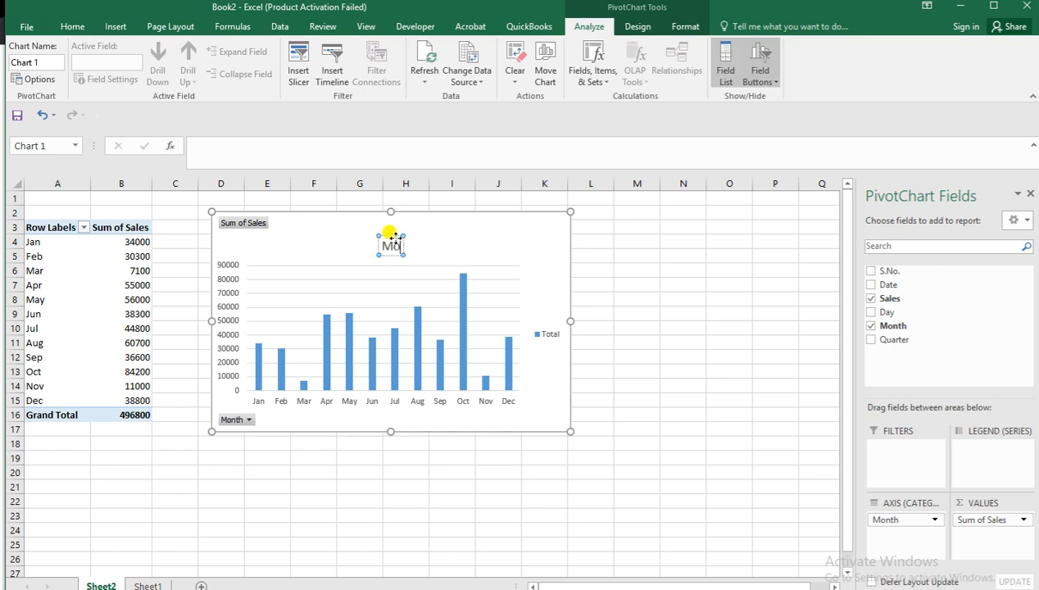
text(nthly sale)
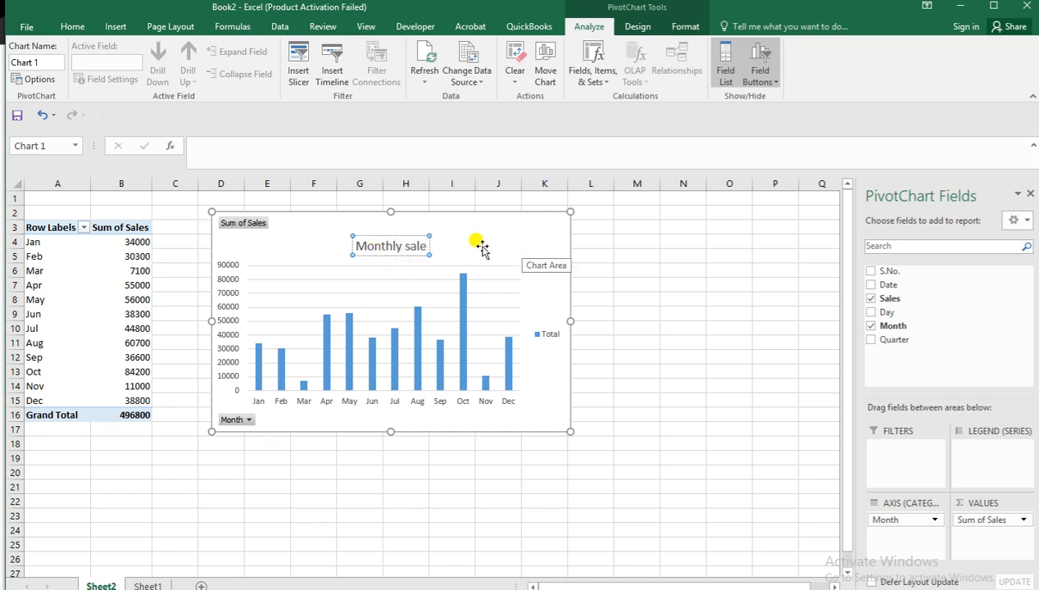
text(s)
click(613, 257)
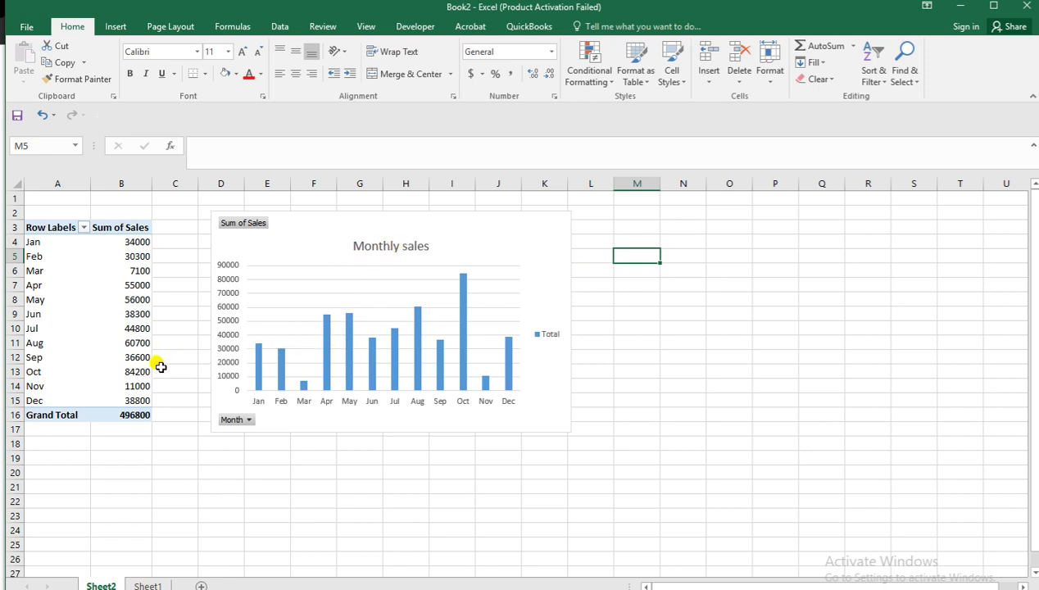
Step: Hide all field buttons on the Monthly sales pivot chart
right_click(255, 228)
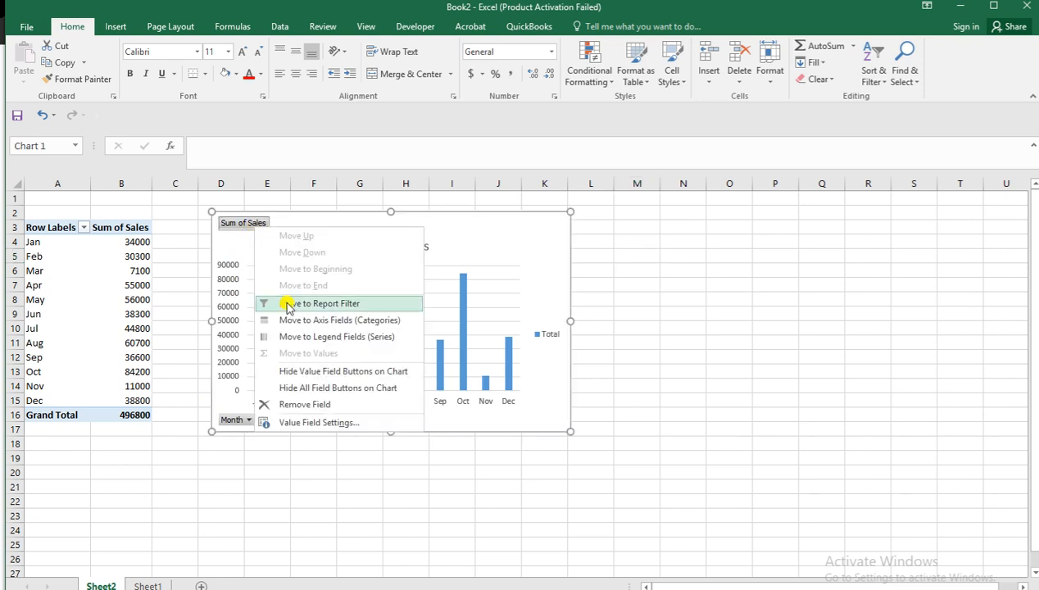
click(338, 388)
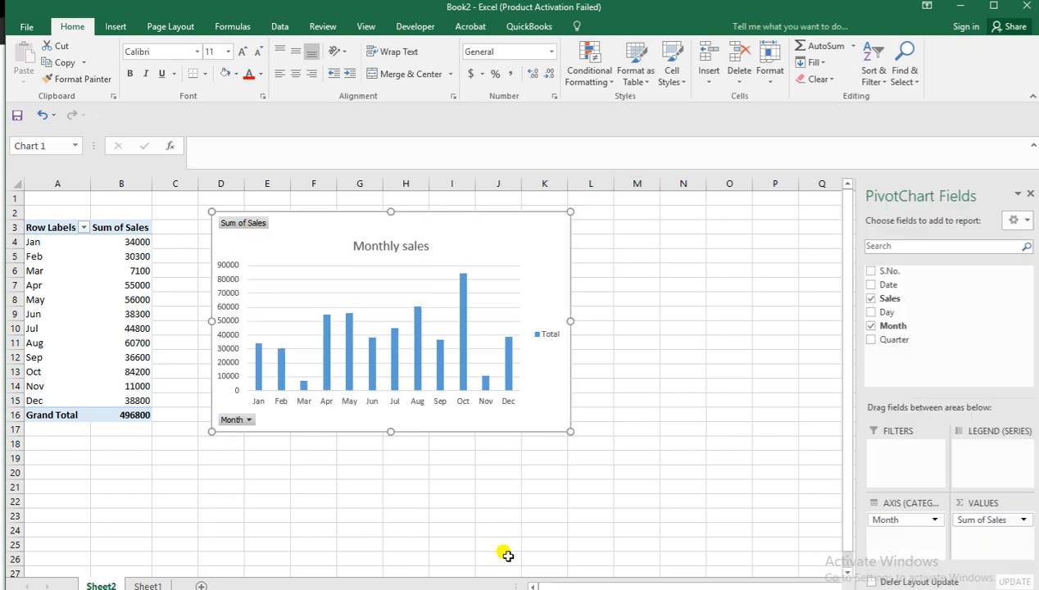
click(631, 367)
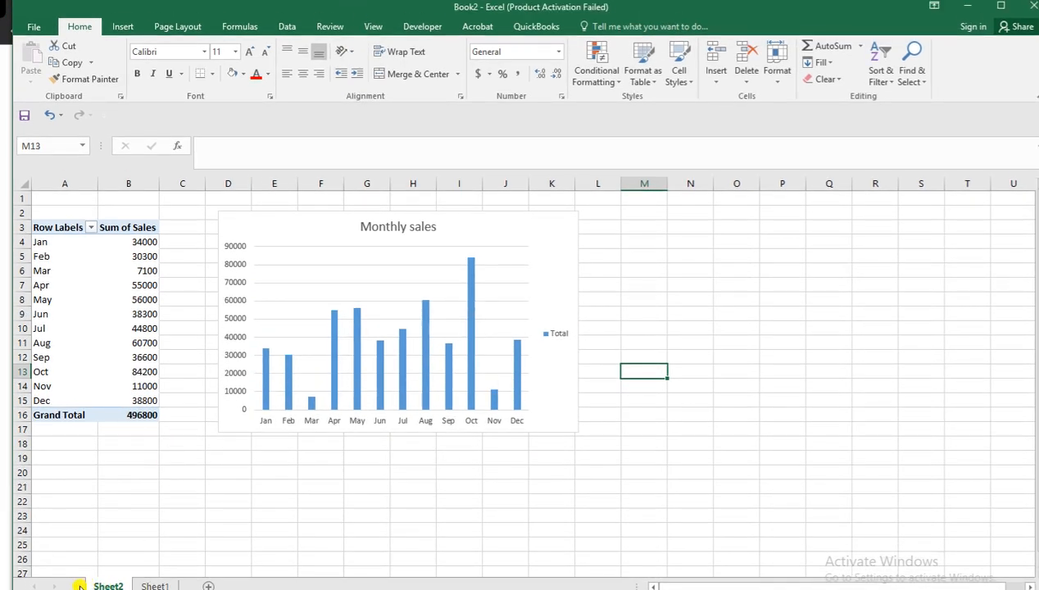
Step: Move Sheet2 with the PivotTable and chart behind Sheet1 in the sheet order
click(143, 583)
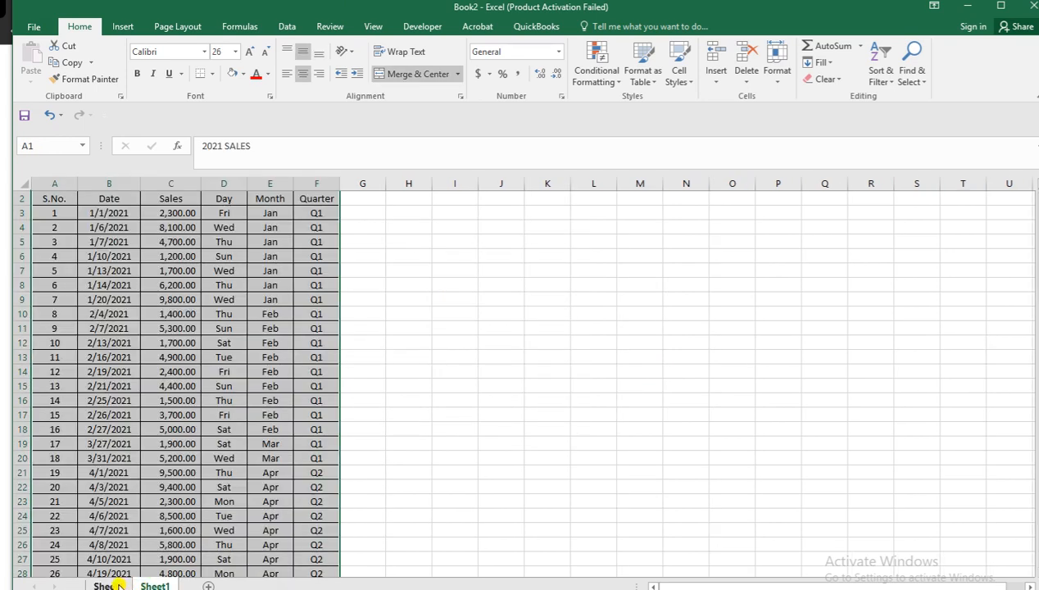
click(113, 586)
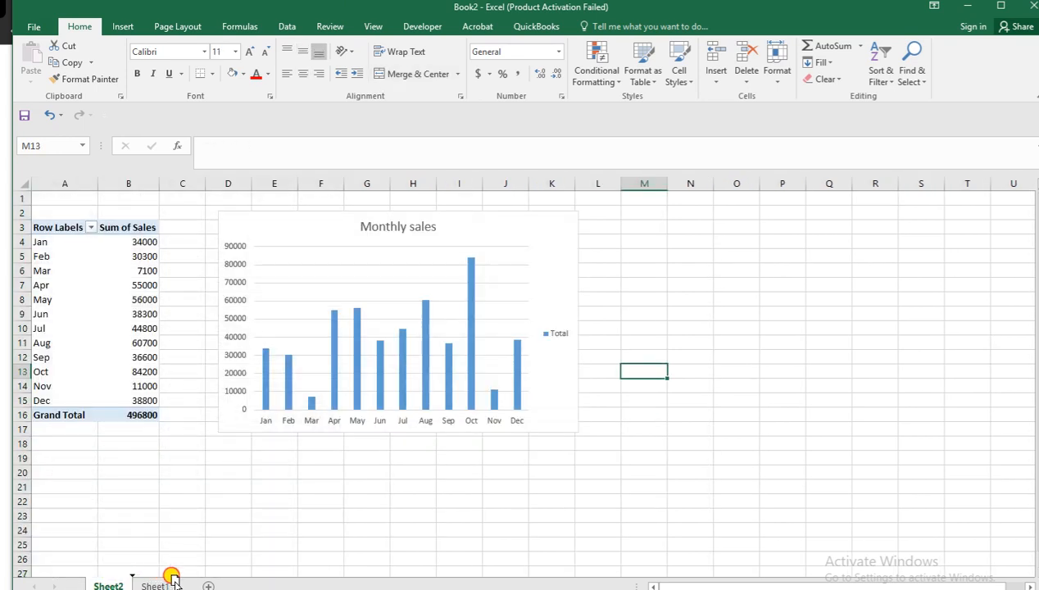
drag(182, 578, 185, 579)
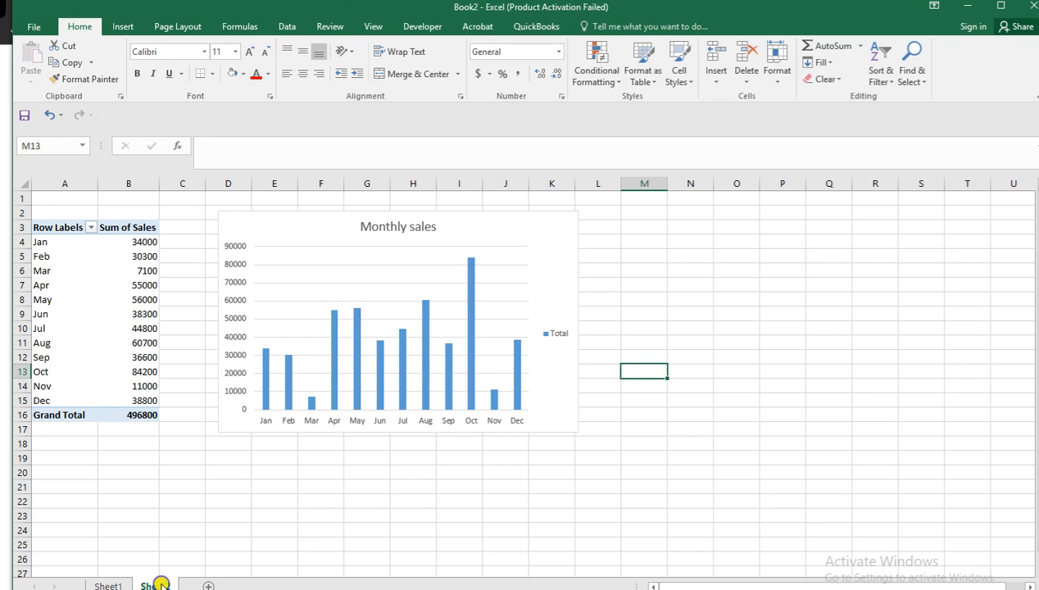
Step: Rename Sheet2 as "Mothly sales" and create a duplicate of that sheet directly after it
right_click(153, 584)
click(200, 452)
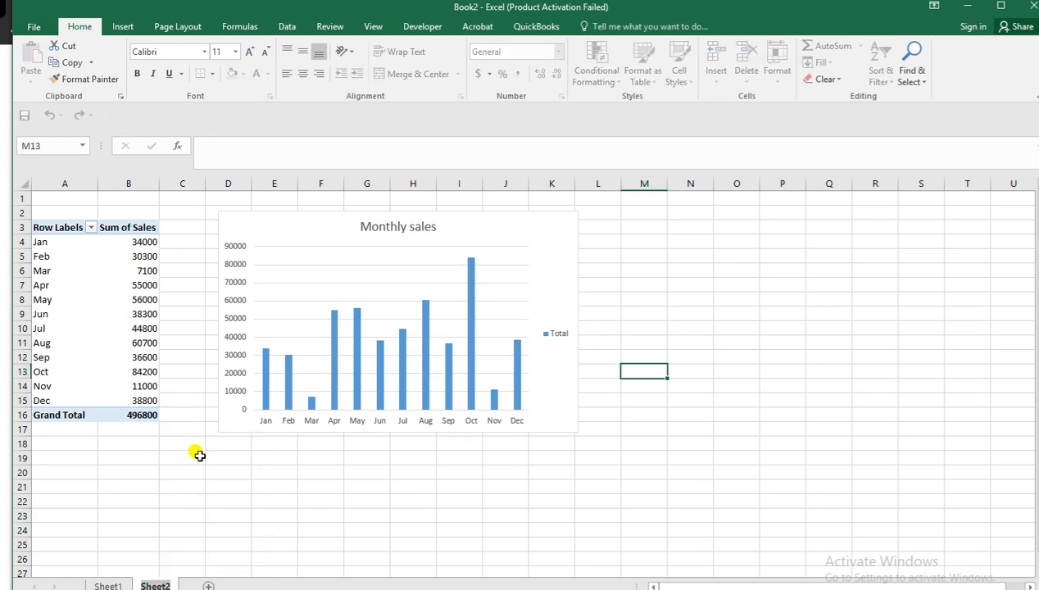
text(Mothly sales)
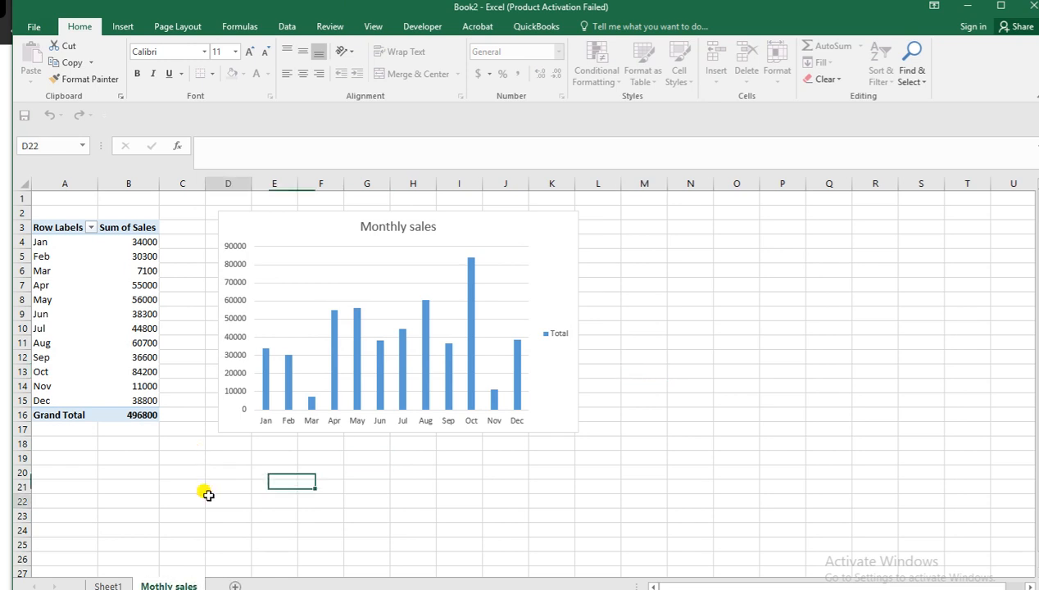
click(208, 495)
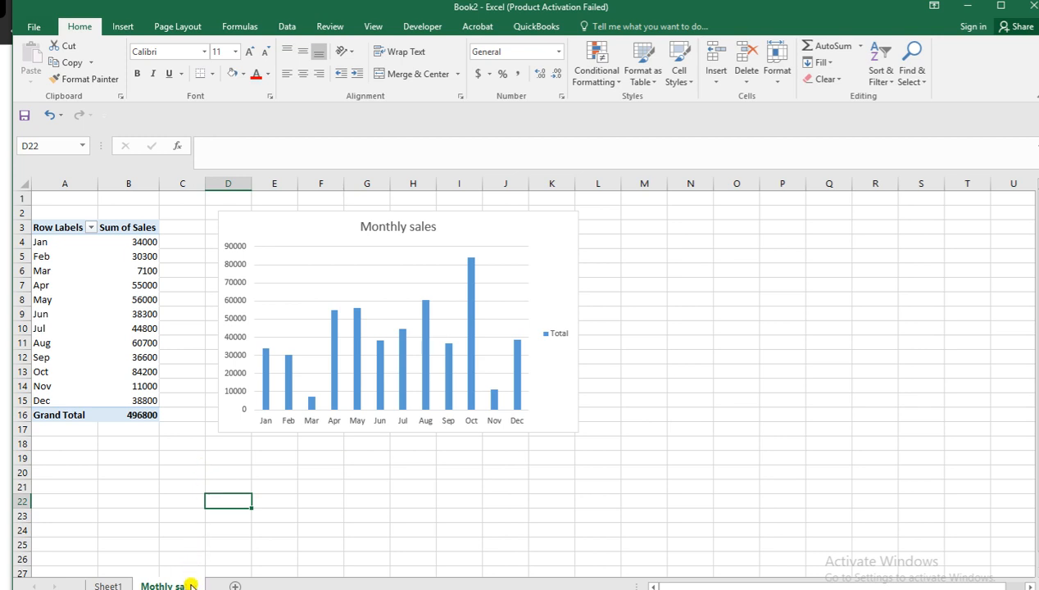
drag(190, 581, 206, 580)
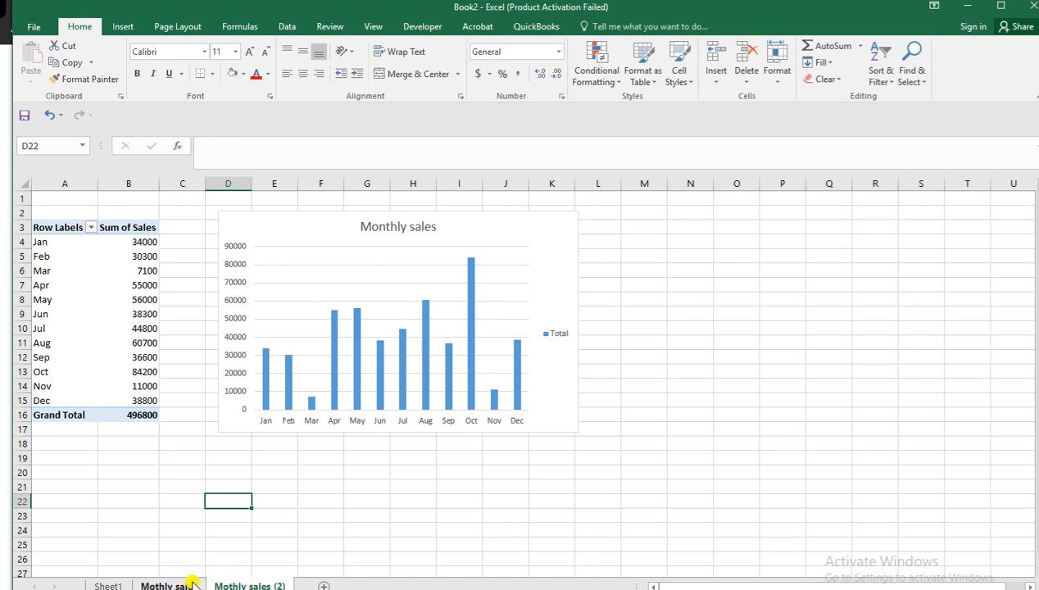
Step: On the original Mothly sales sheet, widen the chart's columns by setting the data series gap width to 70%
click(179, 584)
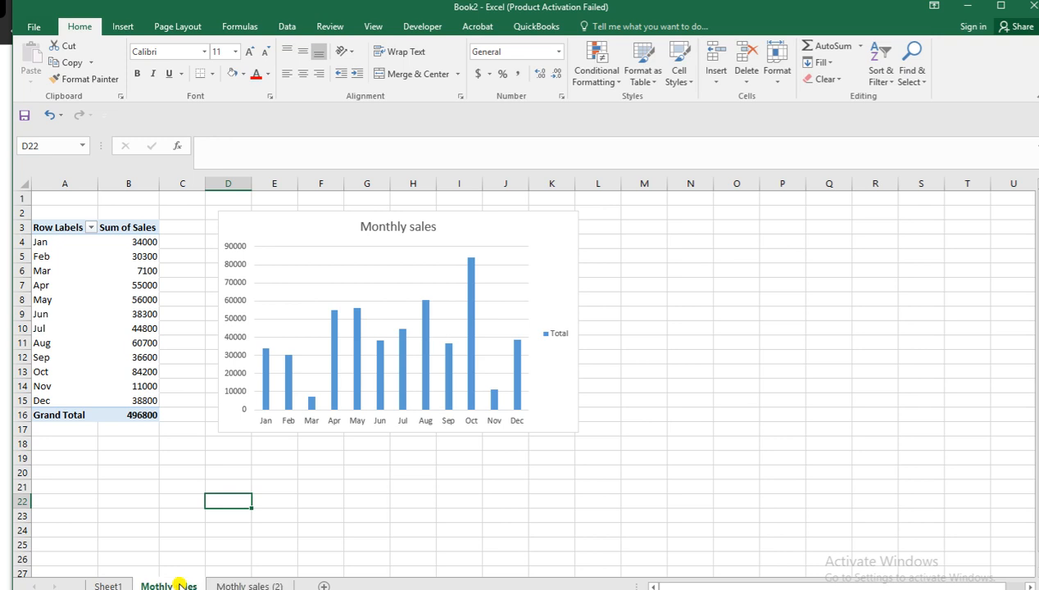
click(425, 301)
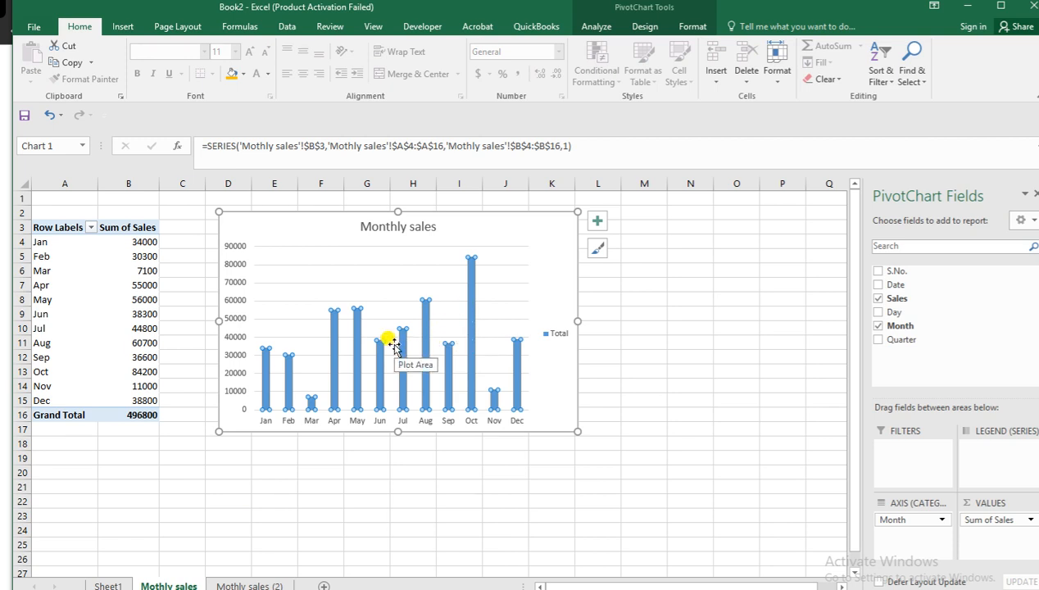
click(717, 342)
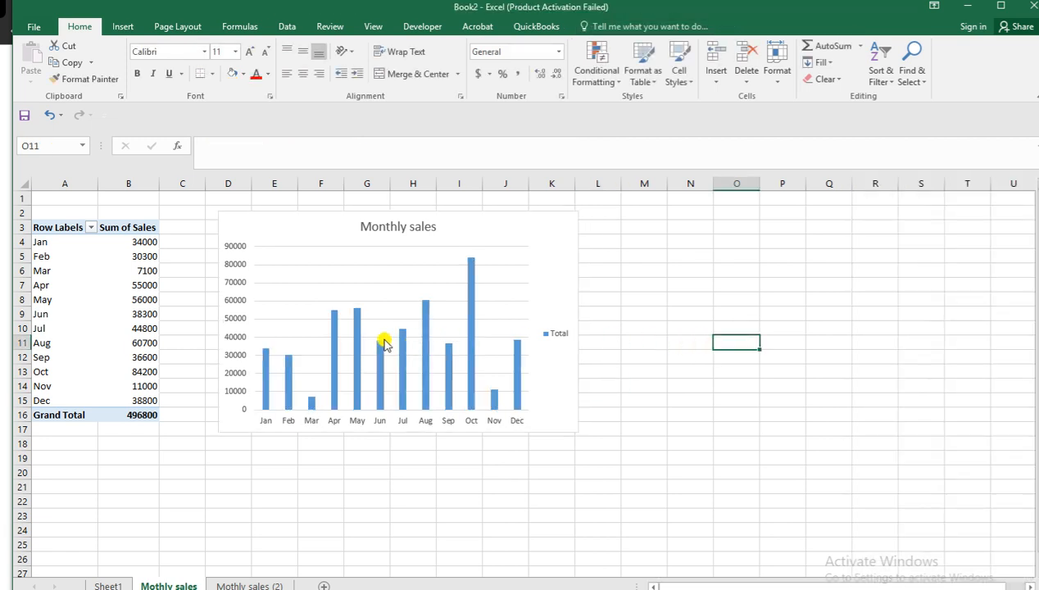
click(338, 335)
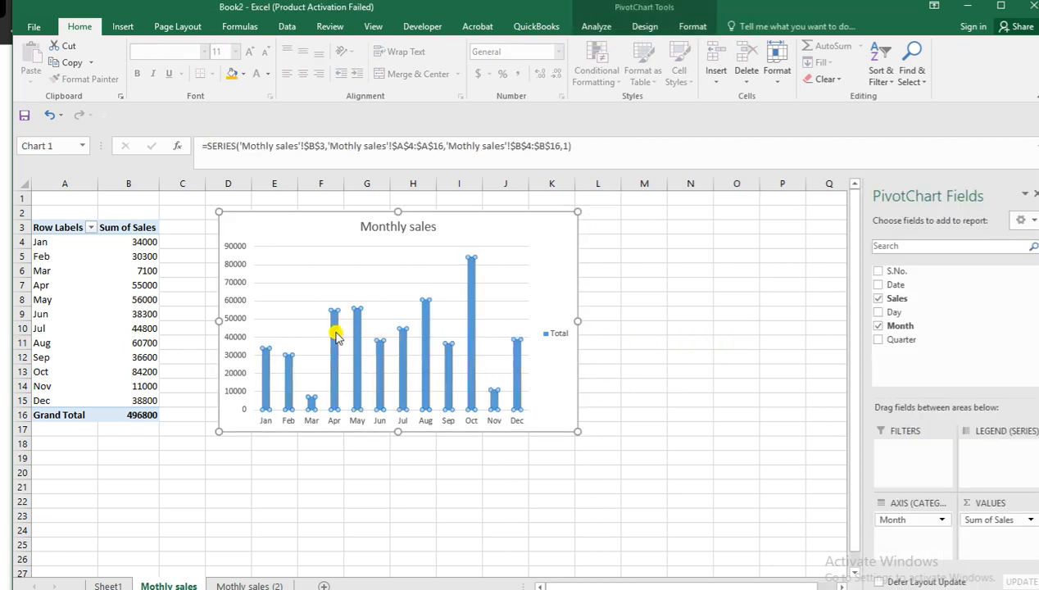
right_click(336, 336)
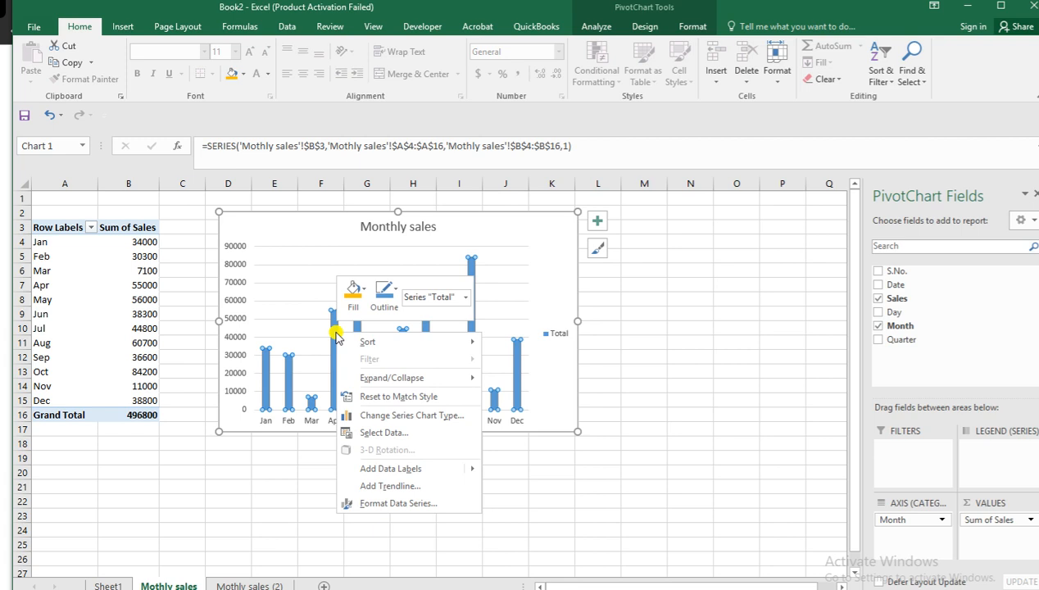
click(395, 504)
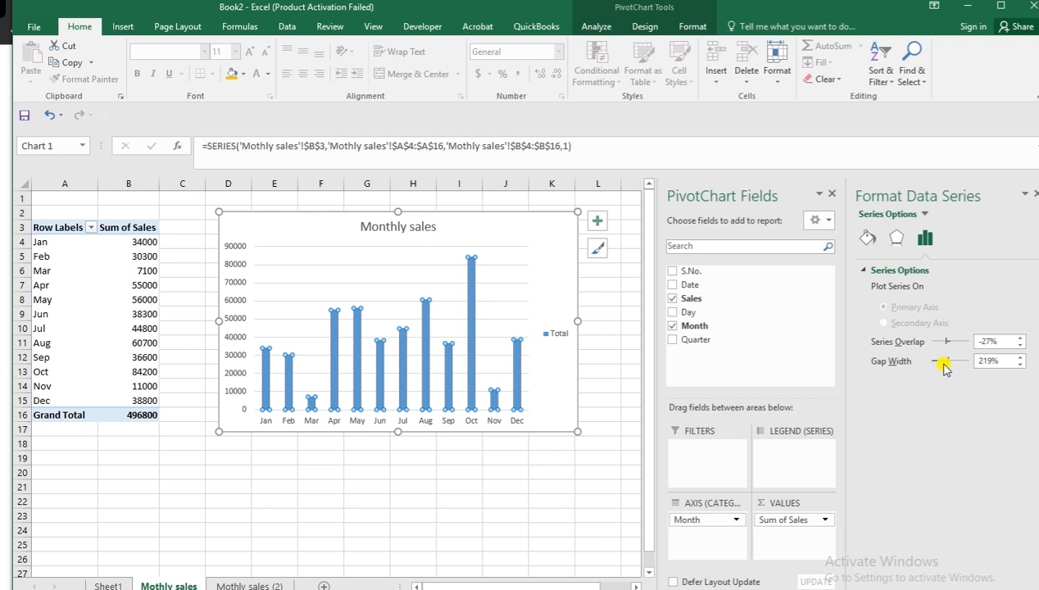
drag(945, 364, 936, 371)
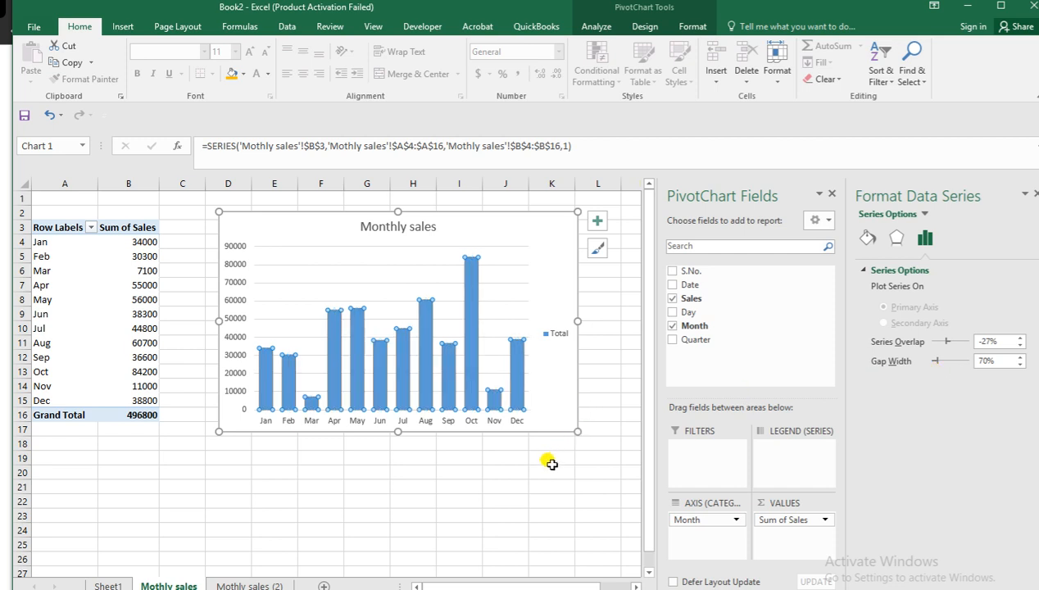
click(549, 459)
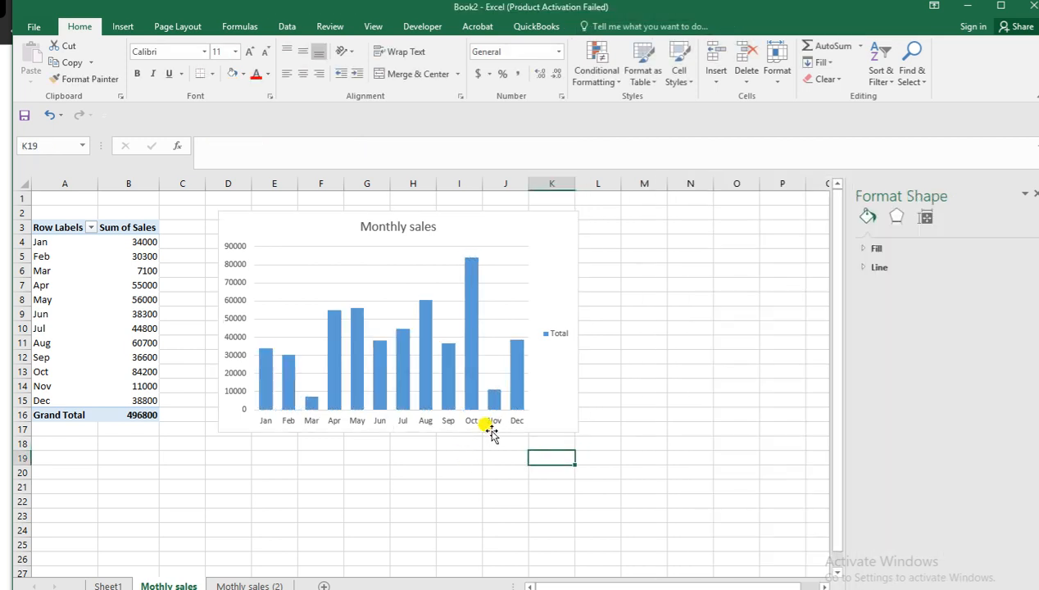
Step: Enlarge the Monthly sales chart slightly to about column L and row 18, and add data labels to its columns
click(492, 431)
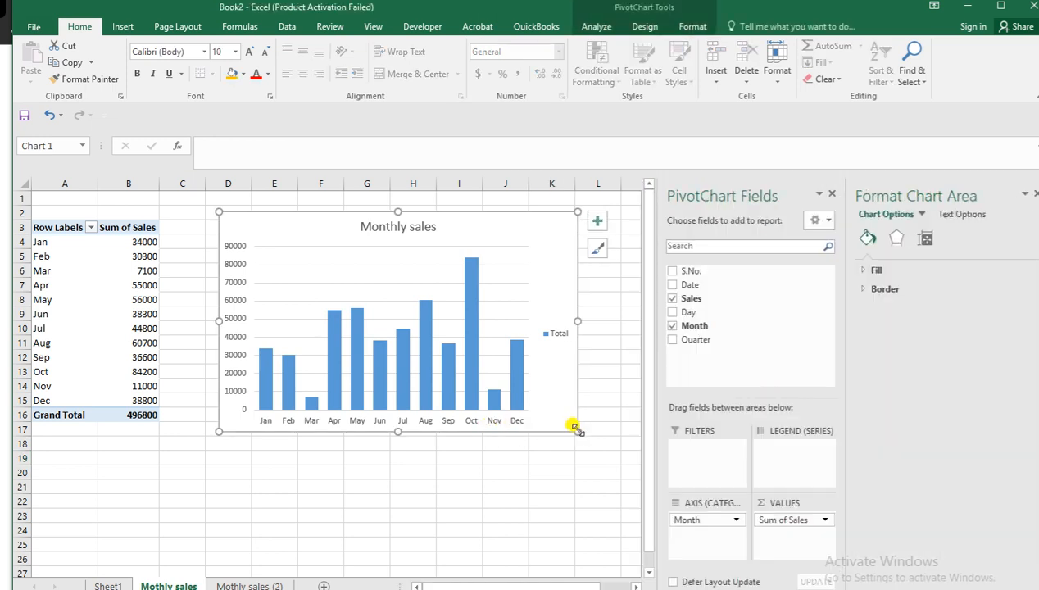
drag(577, 430, 602, 442)
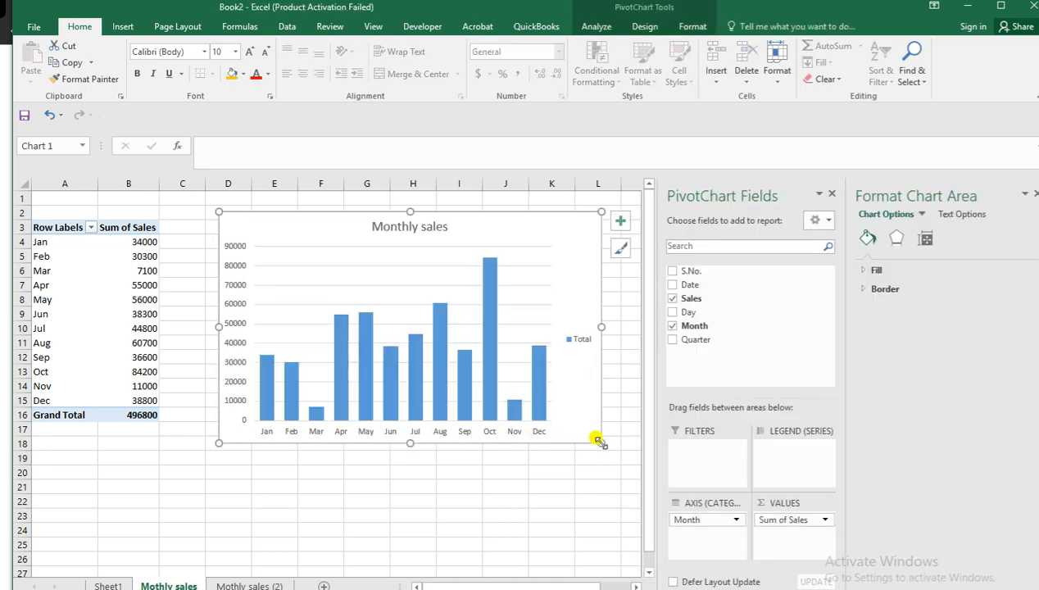
click(345, 330)
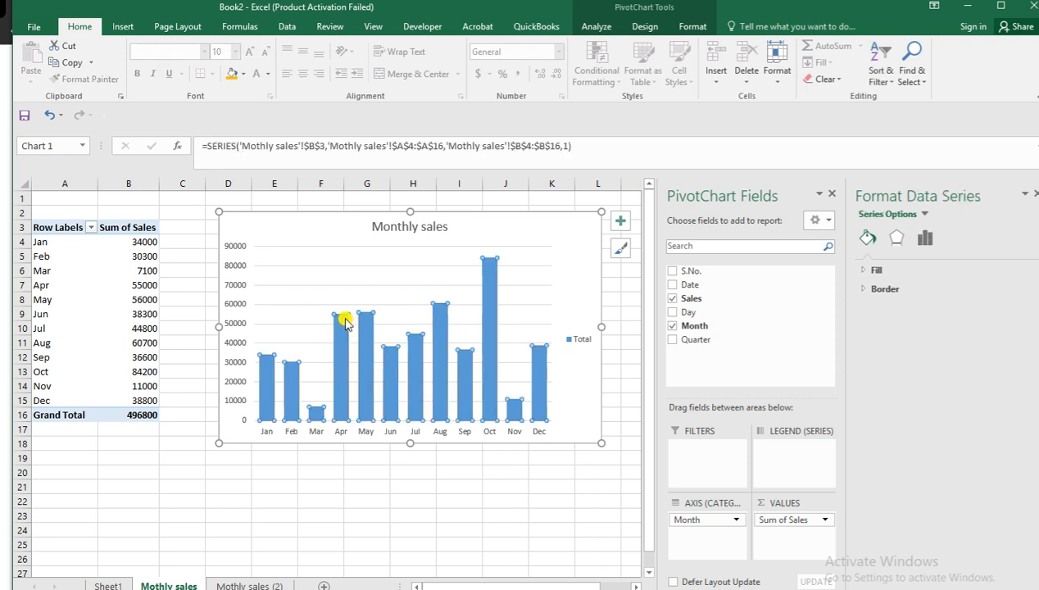
right_click(344, 320)
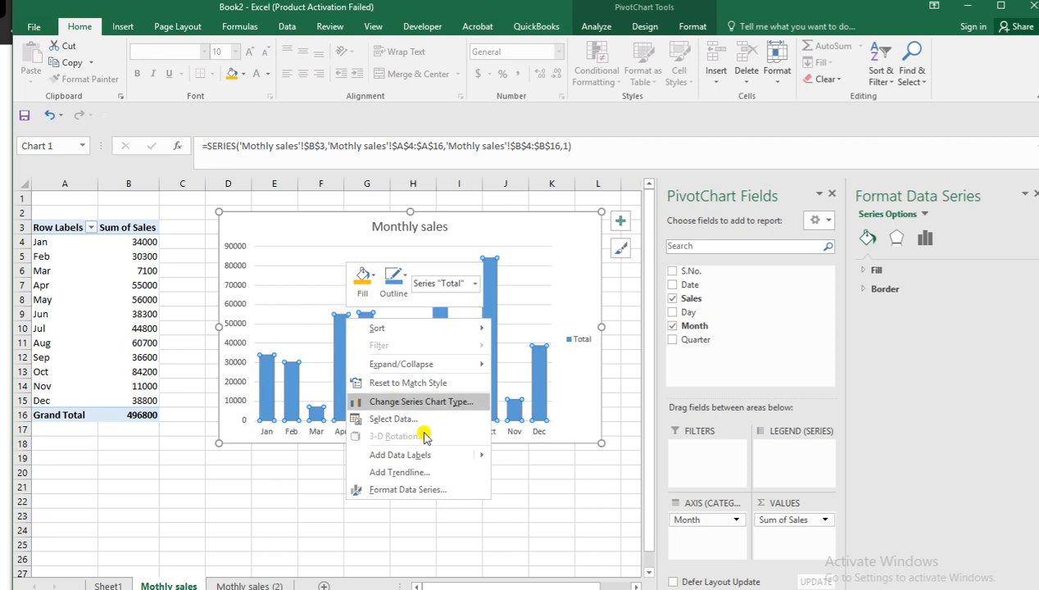
mouse_move(469, 464)
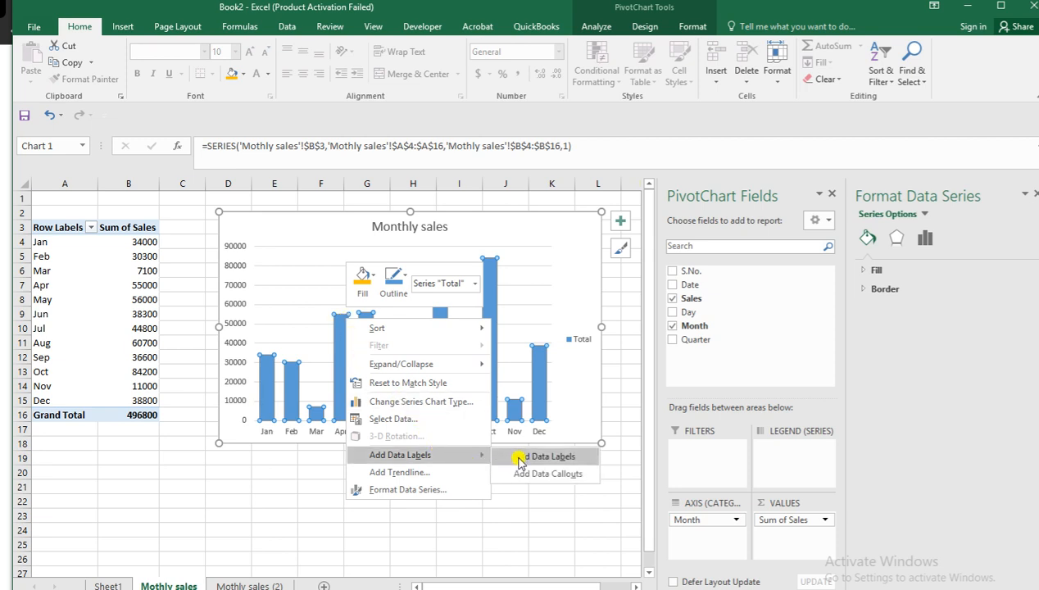
click(520, 462)
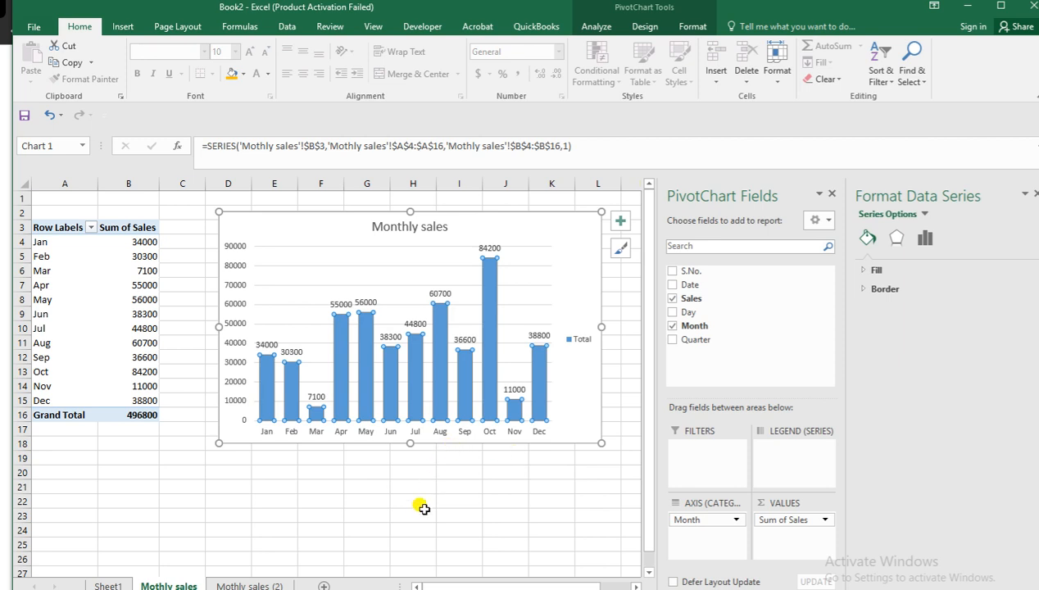
click(422, 512)
click(370, 473)
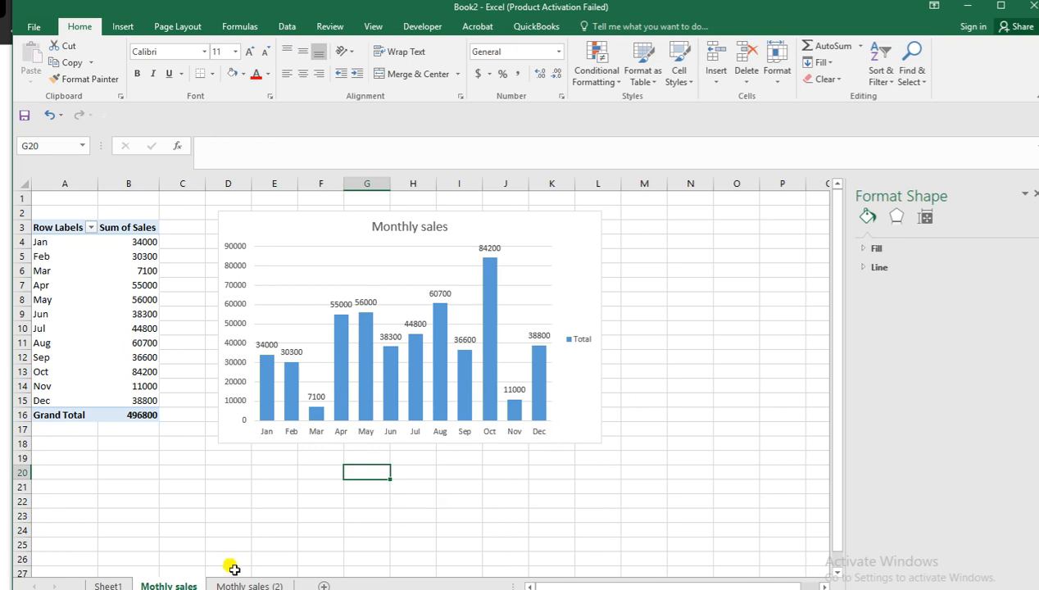
Step: Rename the duplicated sheet as "Mothly sales percentage"
click(246, 585)
right_click(245, 585)
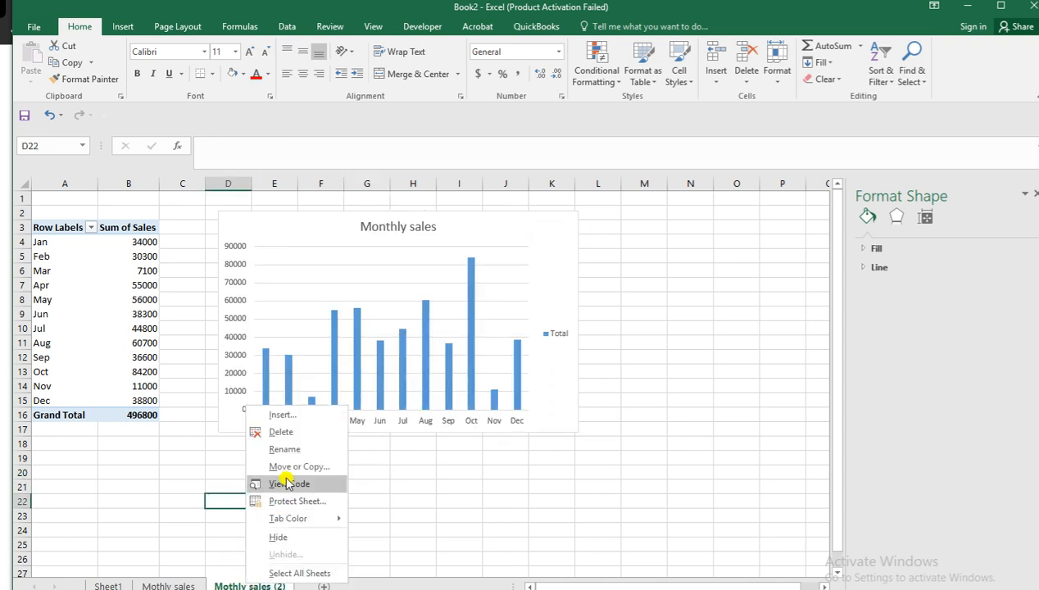
click(254, 449)
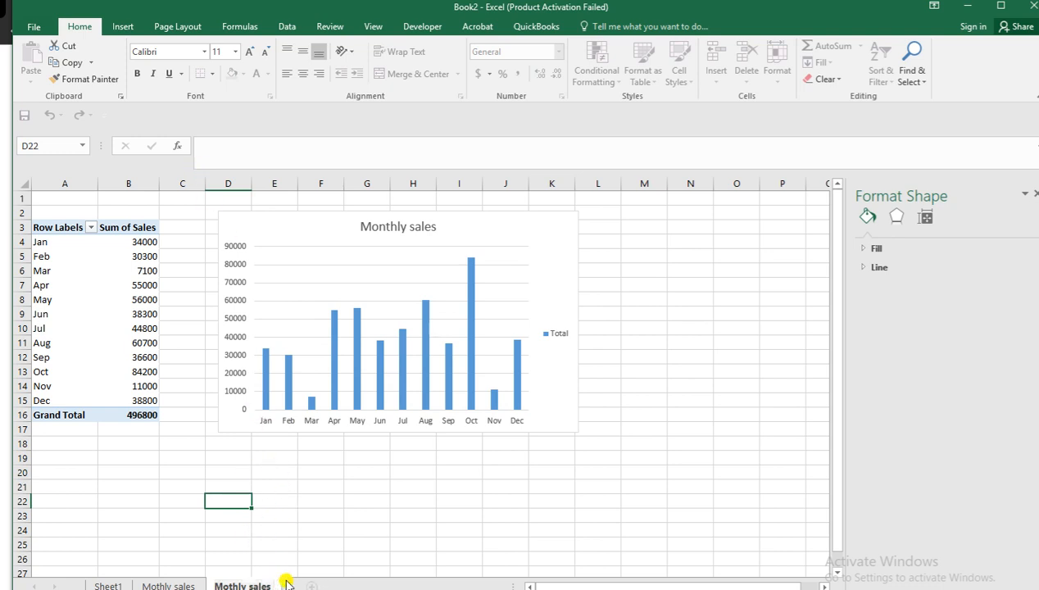
text(rcentage)
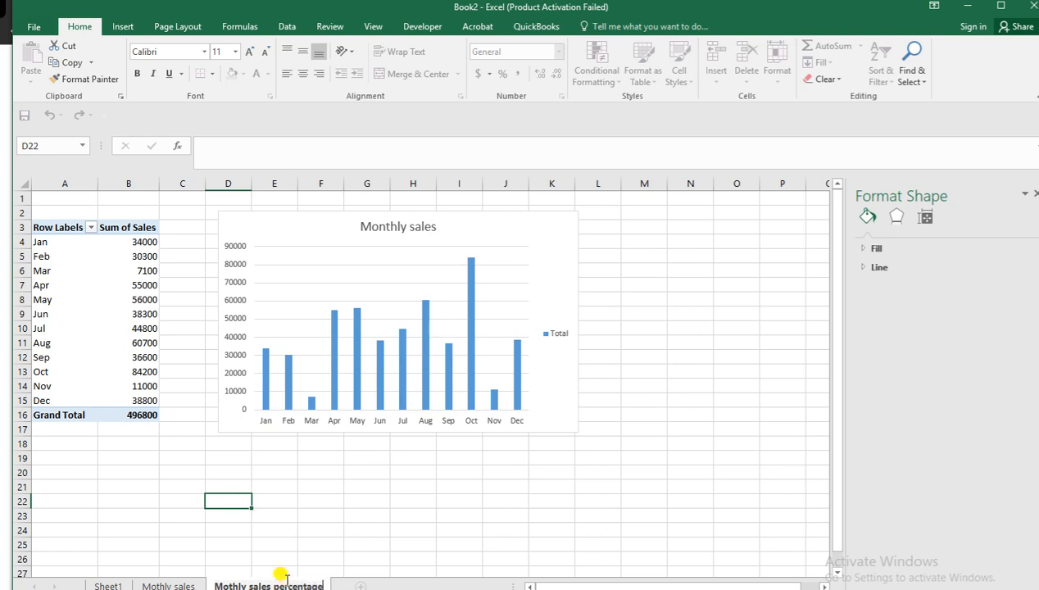
click(354, 529)
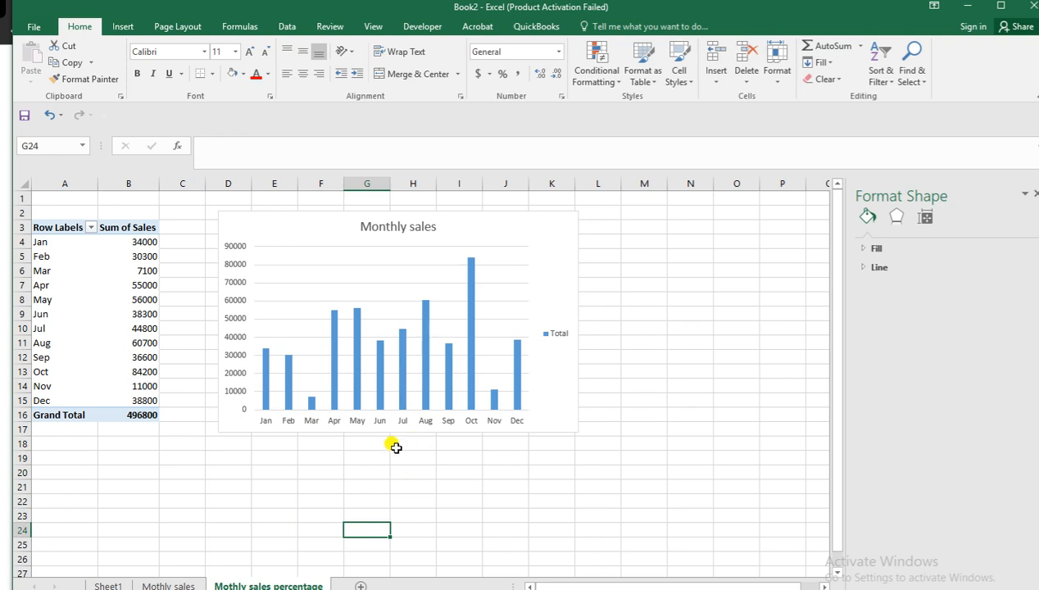
Step: Try showing the PivotTable's Sum of Sales values as % of Grand Total and undo that change
click(127, 241)
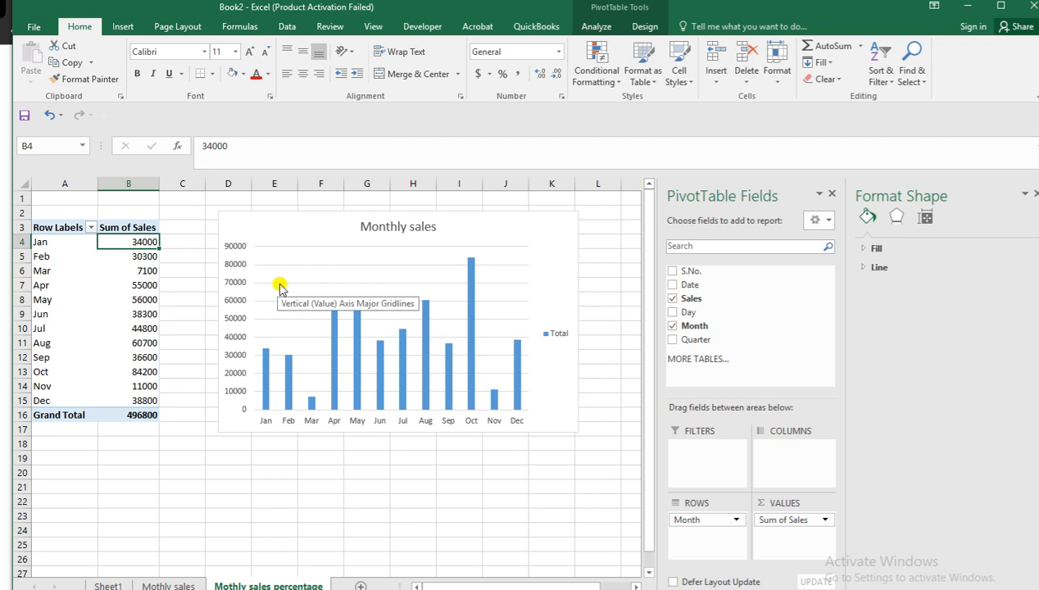
right_click(144, 241)
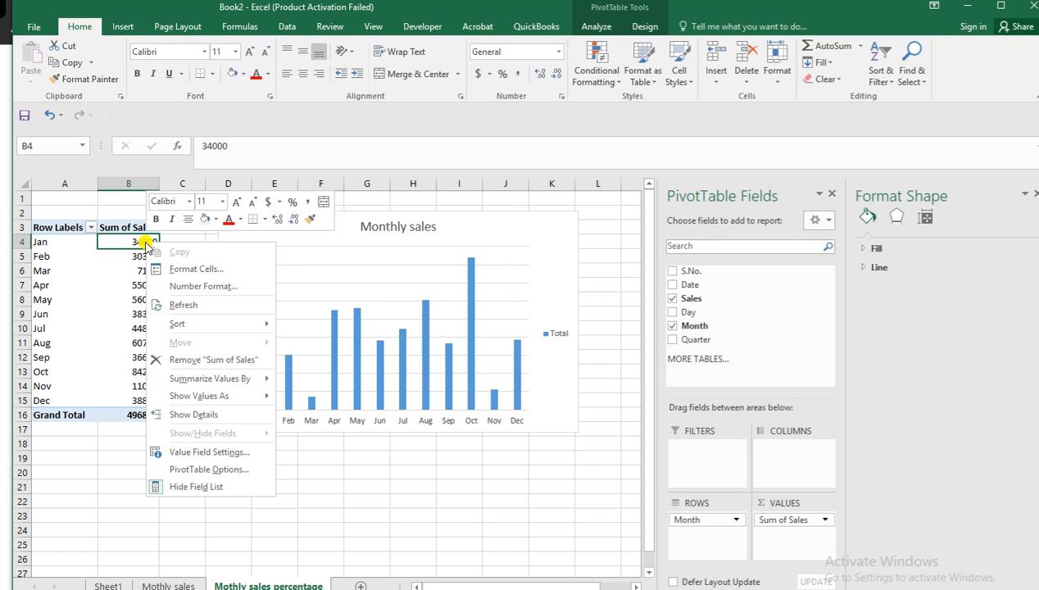
mouse_move(209, 396)
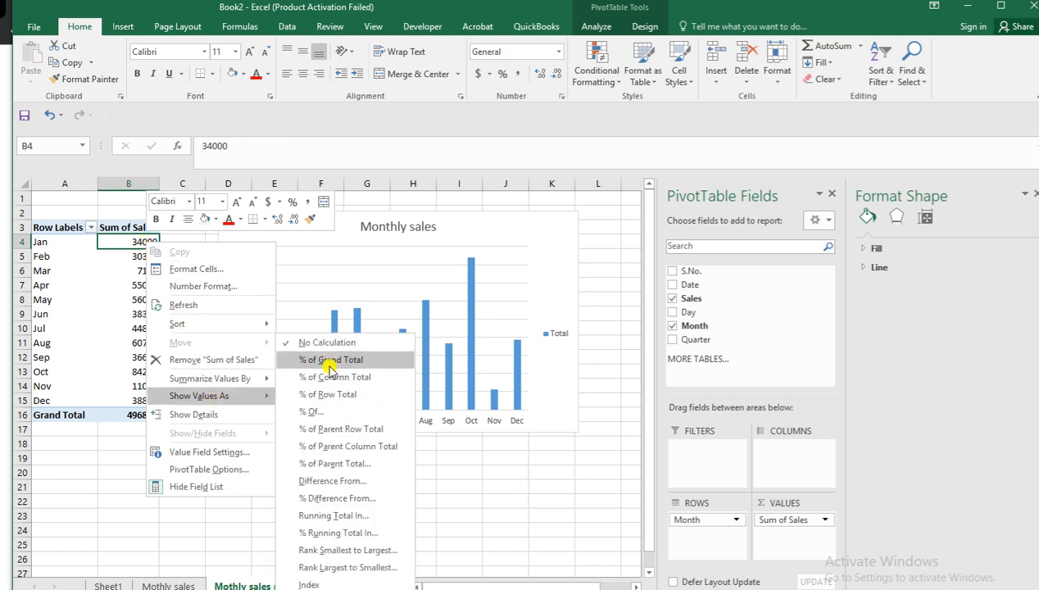
click(330, 363)
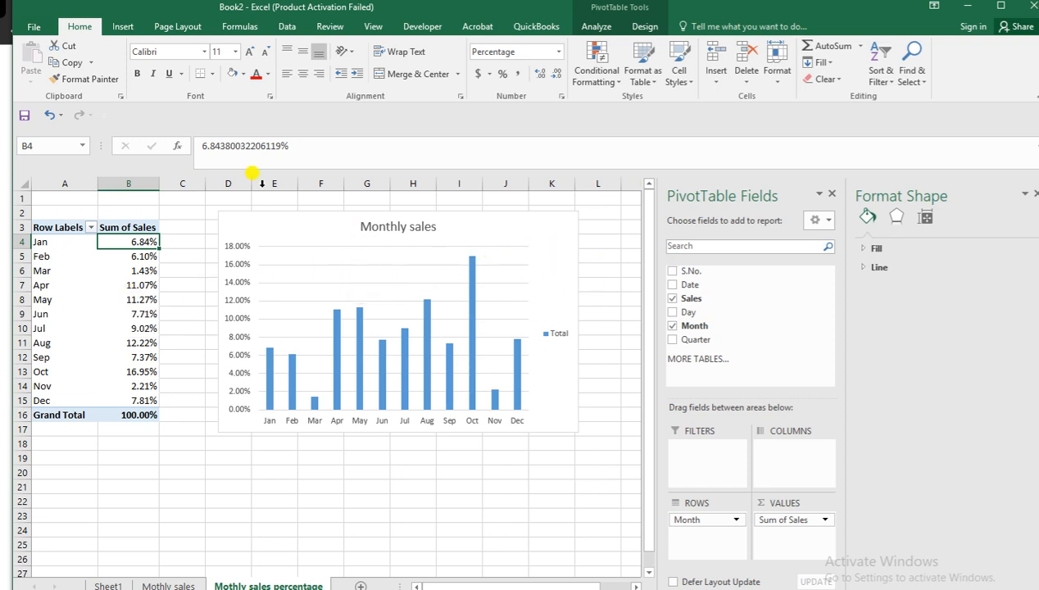
click(52, 116)
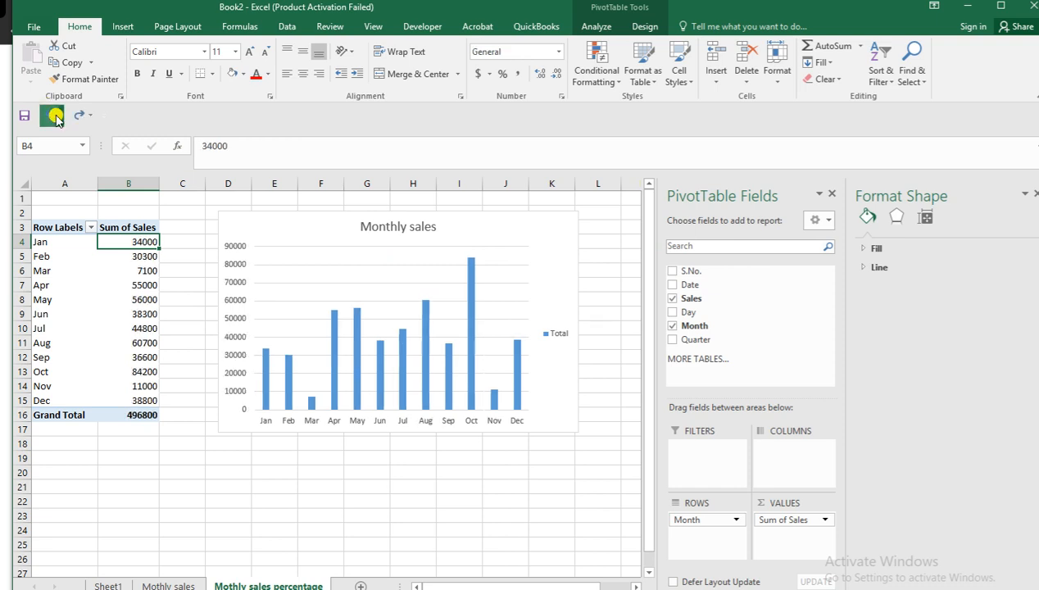
Step: Add the Sales field a second time to the PivotTable's values and move the chart clear of the new column, to about column E
click(176, 227)
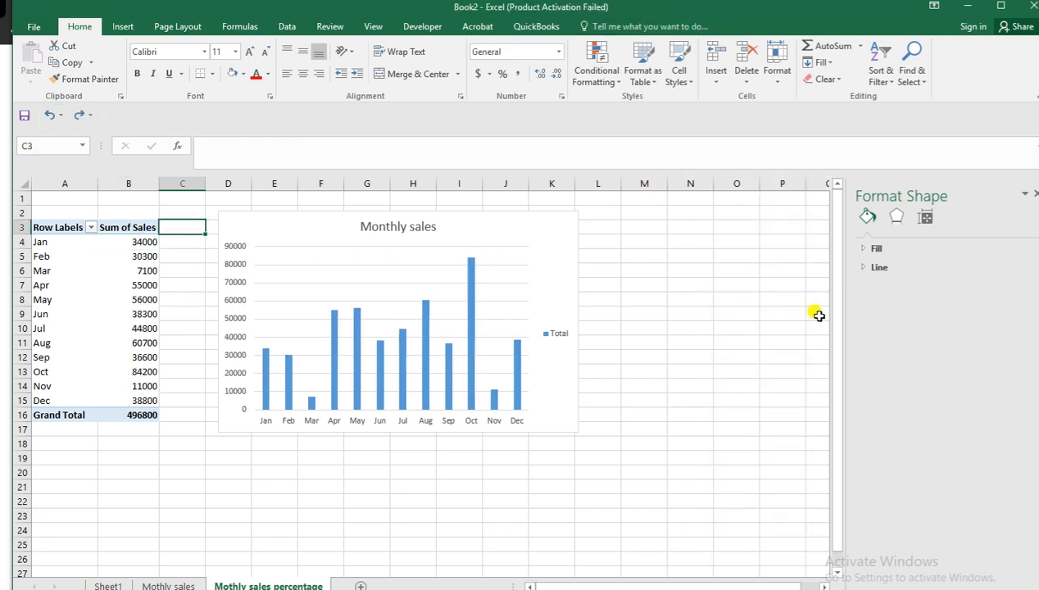
click(145, 242)
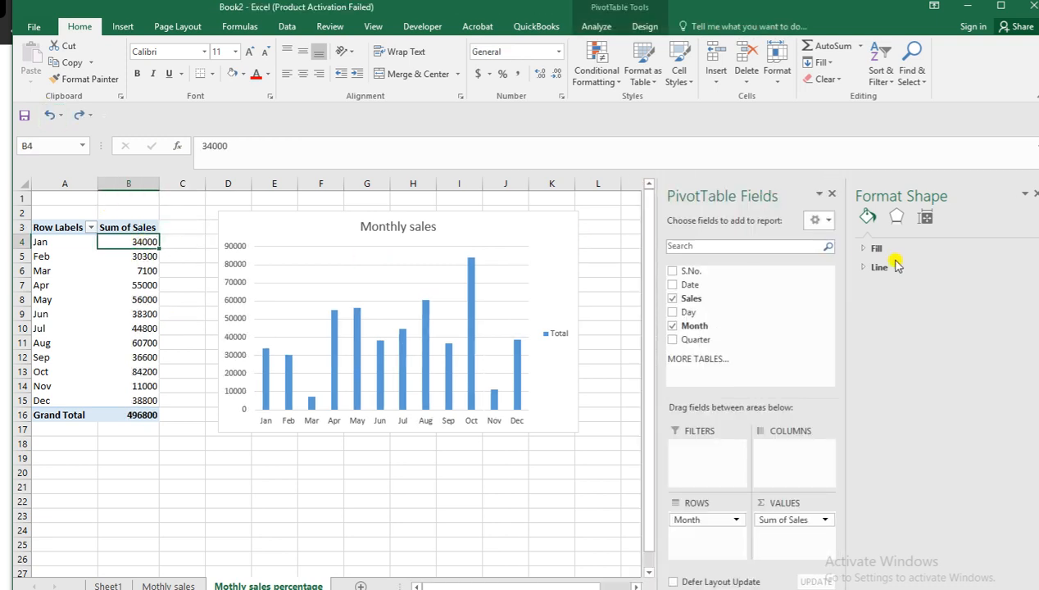
click(1036, 196)
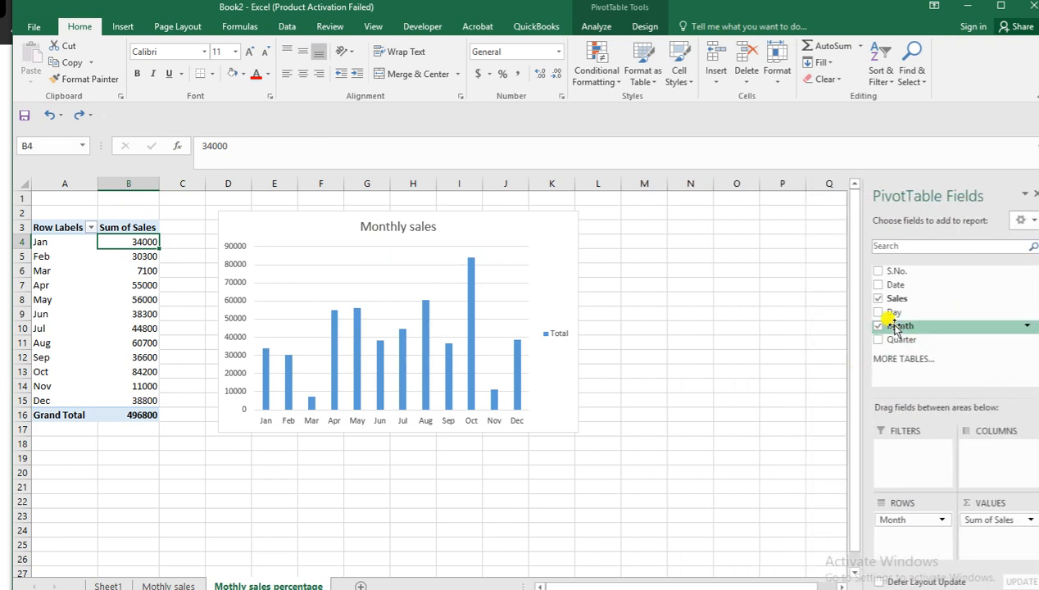
drag(897, 298, 967, 531)
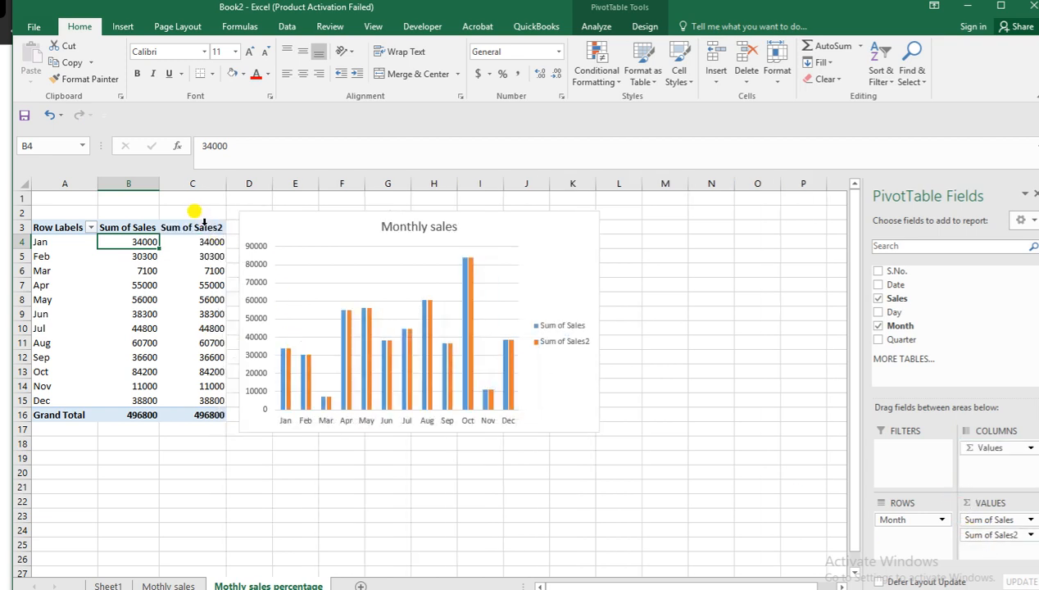
drag(250, 215, 294, 207)
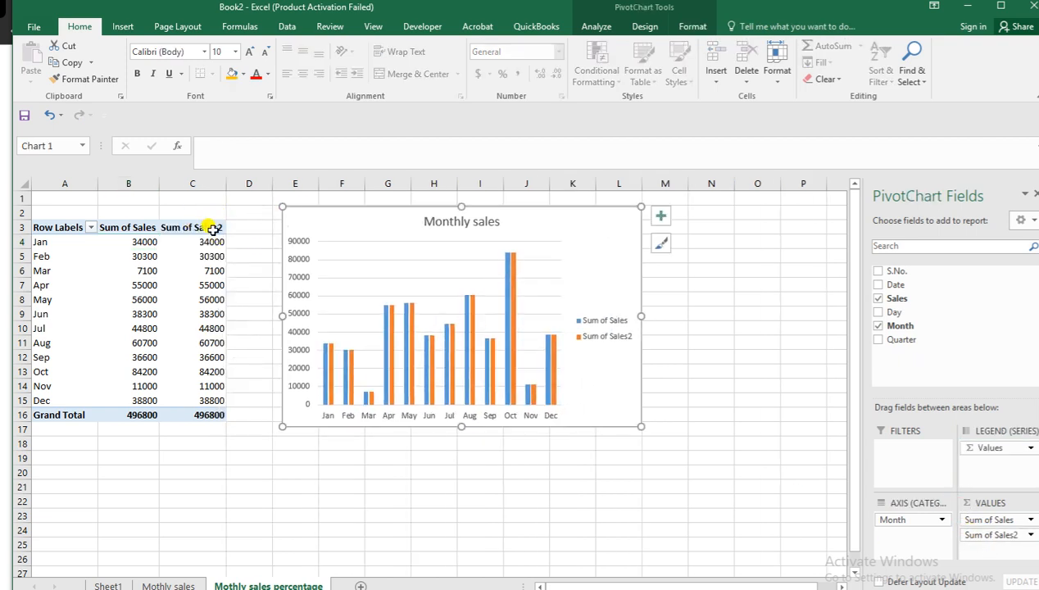
Step: Show the Sum of Sales2 values as % of Grand Total and widen column C slightly
click(216, 242)
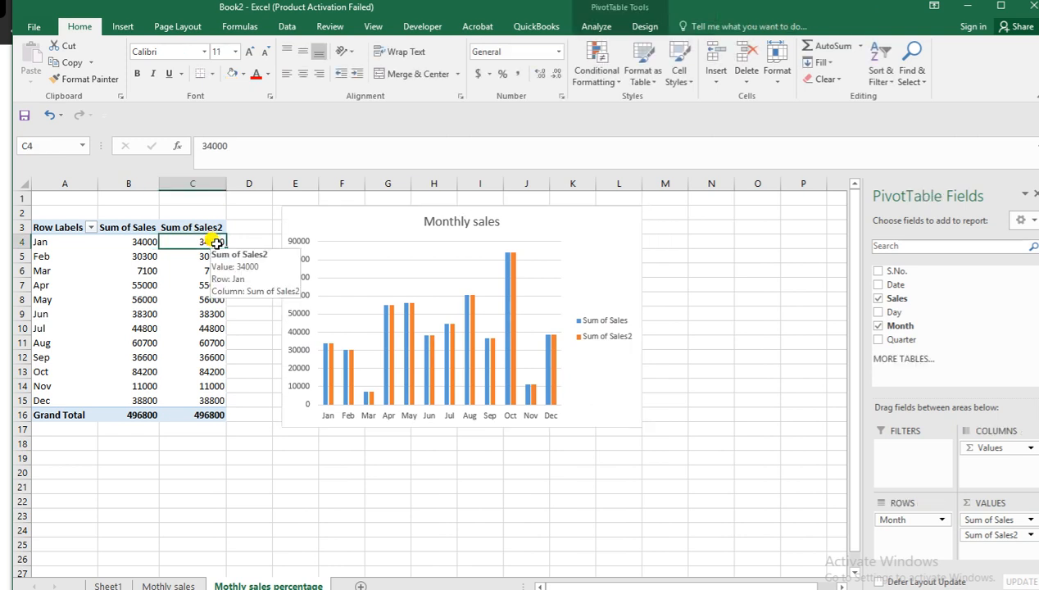
right_click(216, 241)
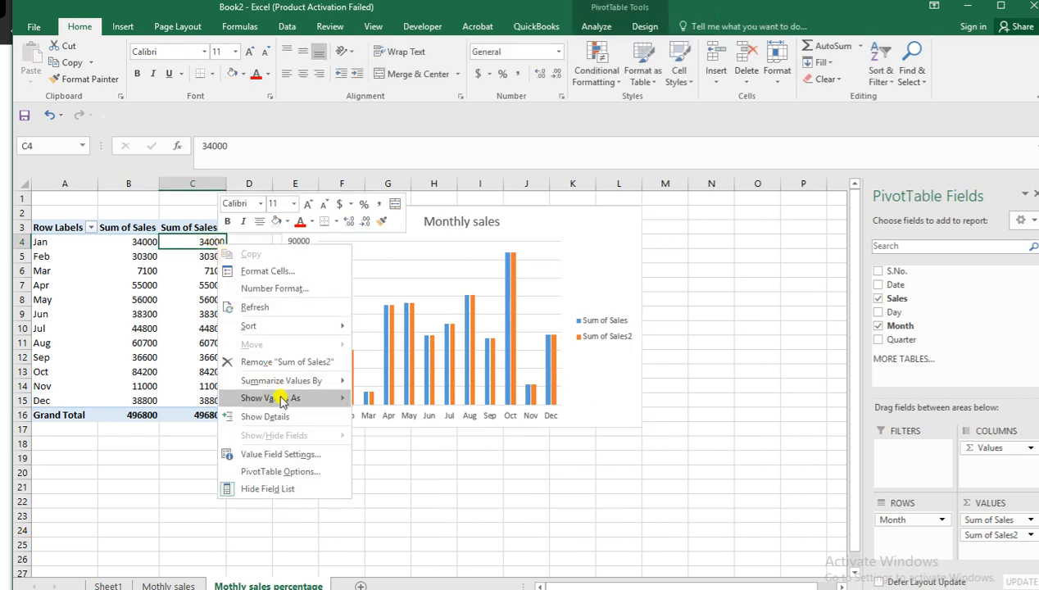
mouse_move(330, 400)
click(405, 360)
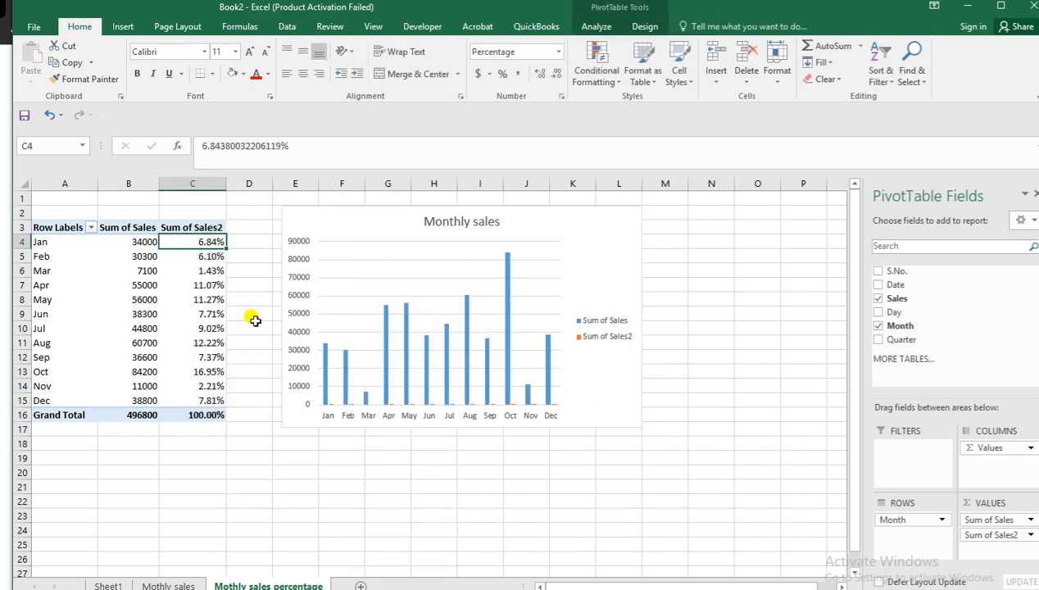
drag(226, 184, 243, 184)
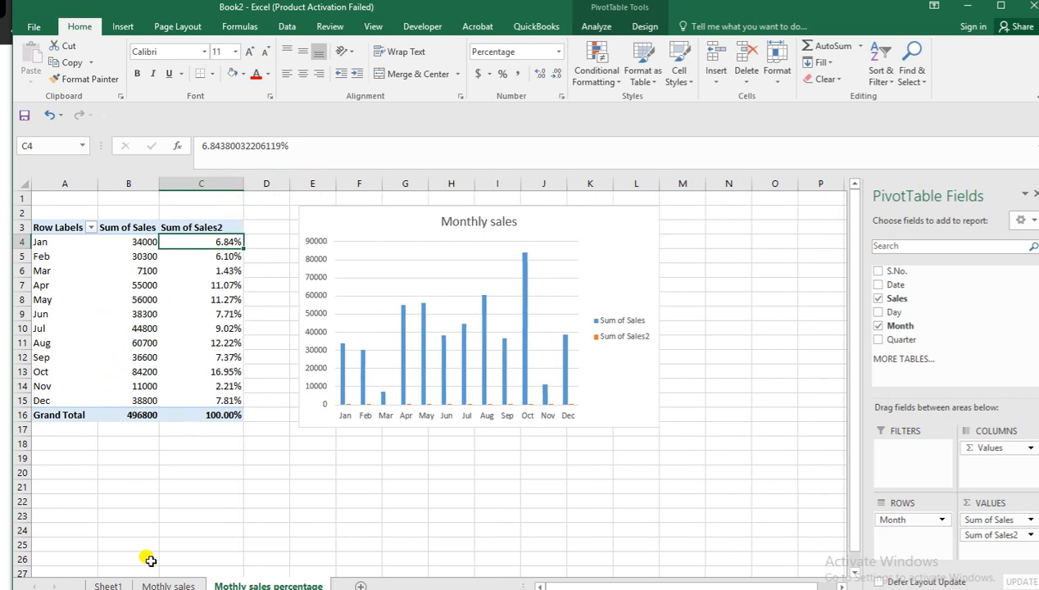
Step: Remove the original Sum of Sales field from the PivotTable's values and move the chart back towards the table, starting at column D
click(148, 243)
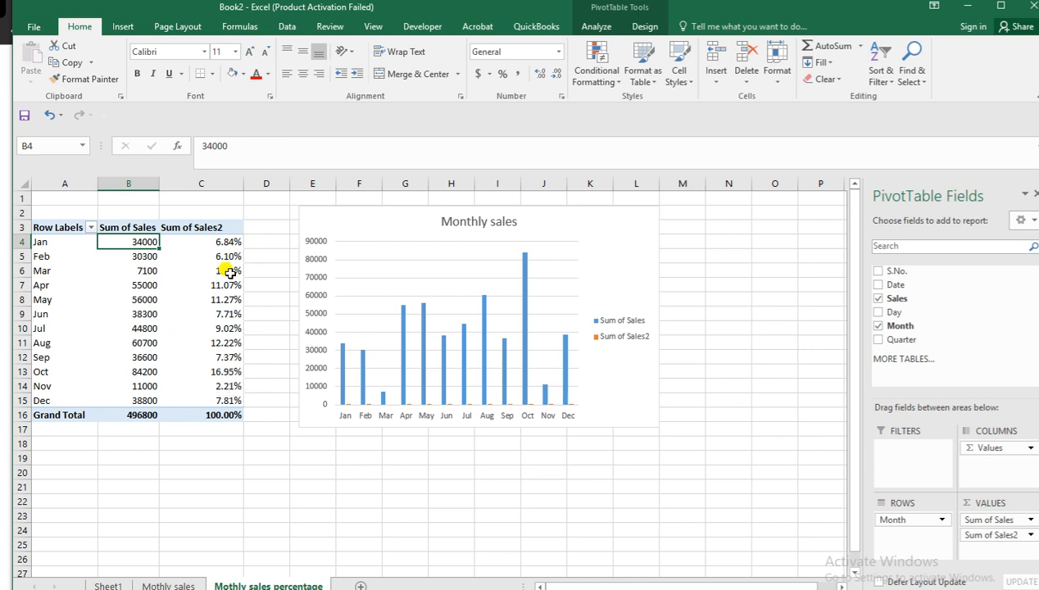
mouse_move(108, 300)
mouse_move(215, 274)
drag(959, 520, 677, 477)
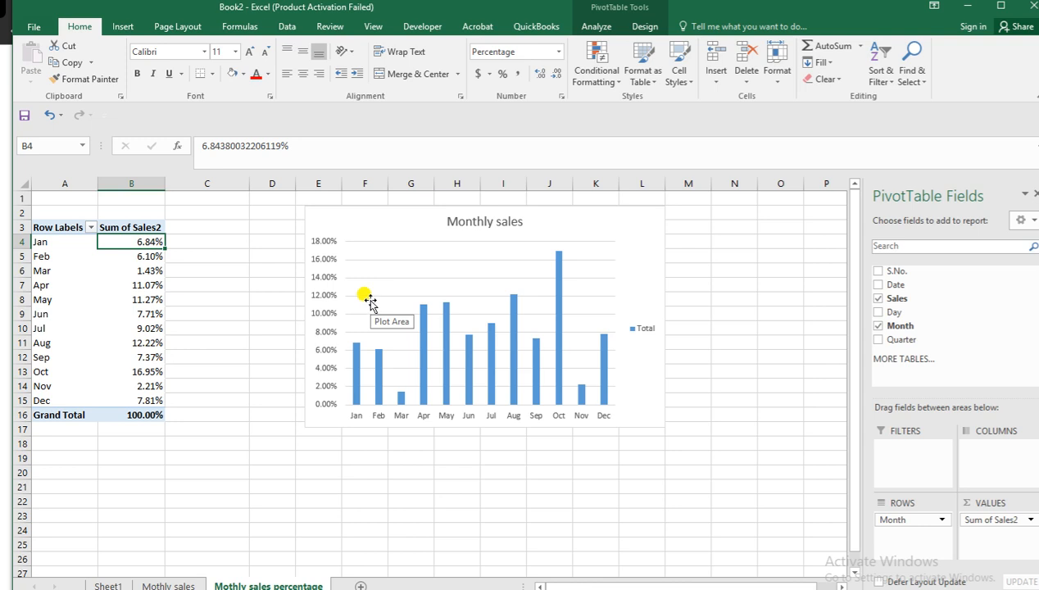
drag(338, 224, 285, 236)
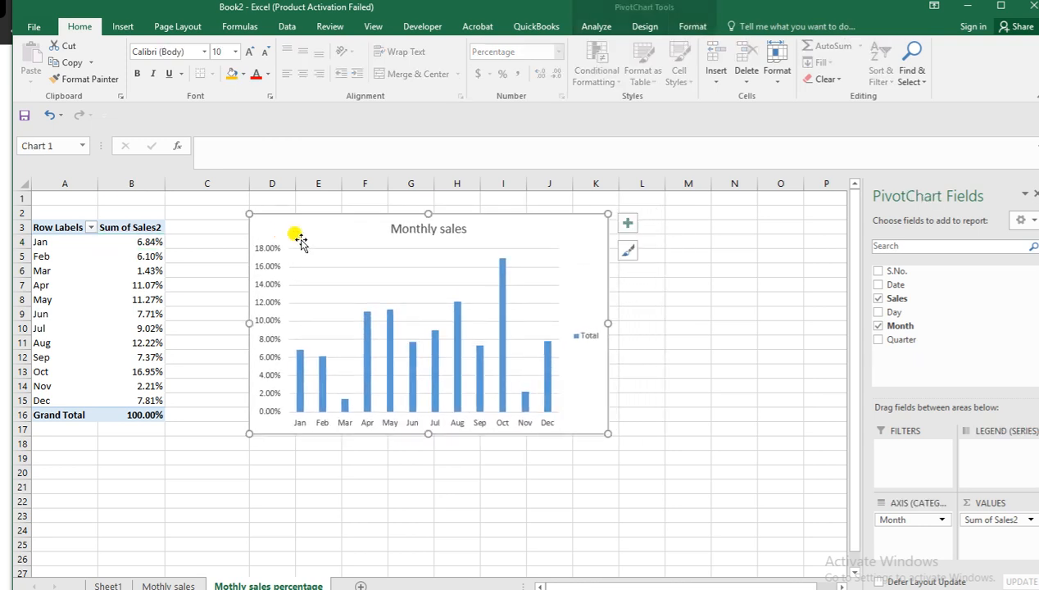
Step: Change the chart title to "Monthly sales percentage"
click(328, 313)
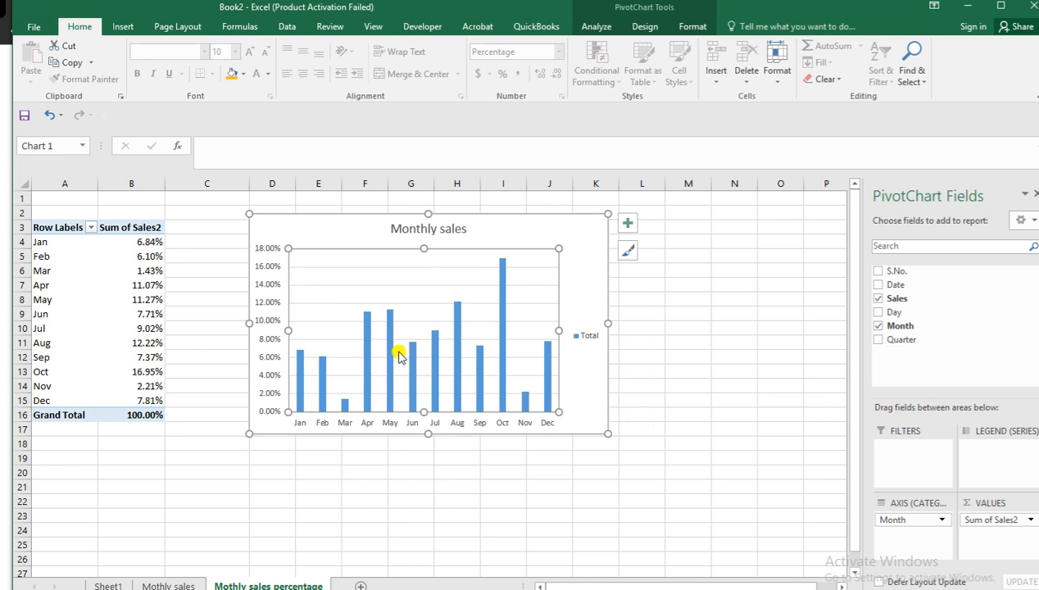
click(357, 248)
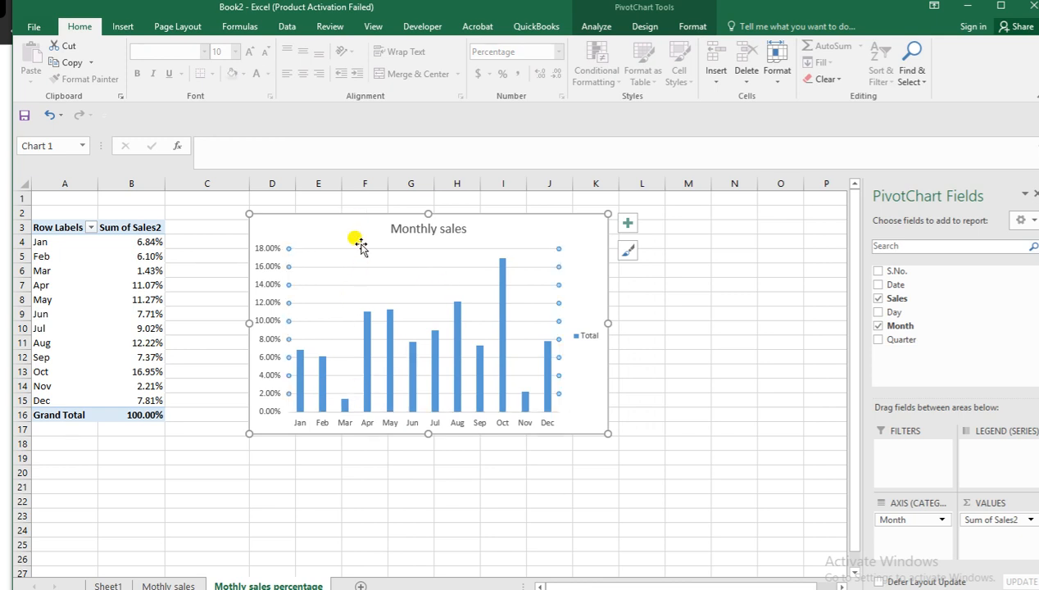
click(428, 228)
click(464, 229)
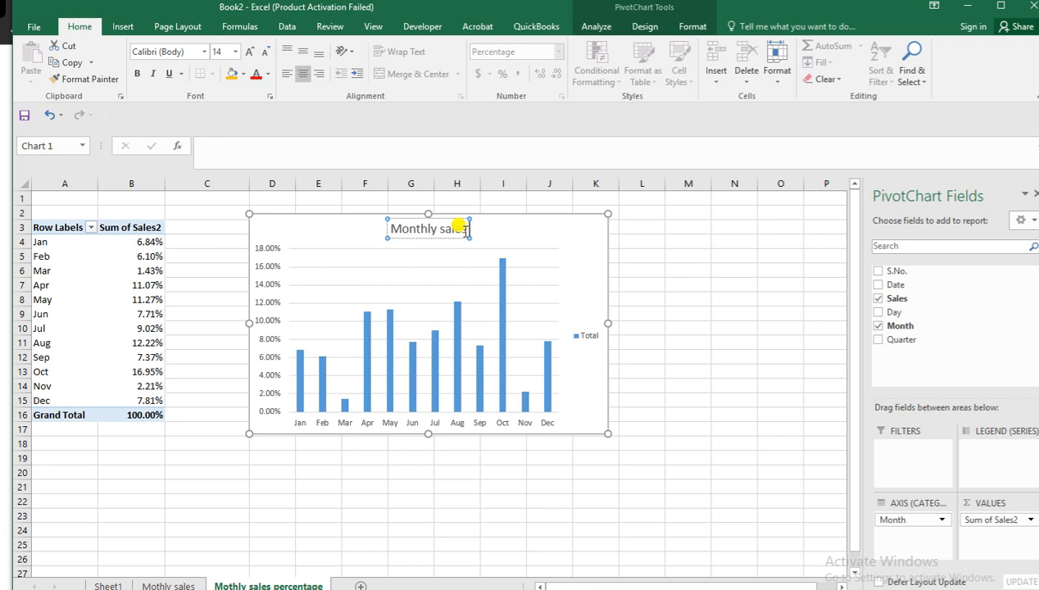
text(perce)
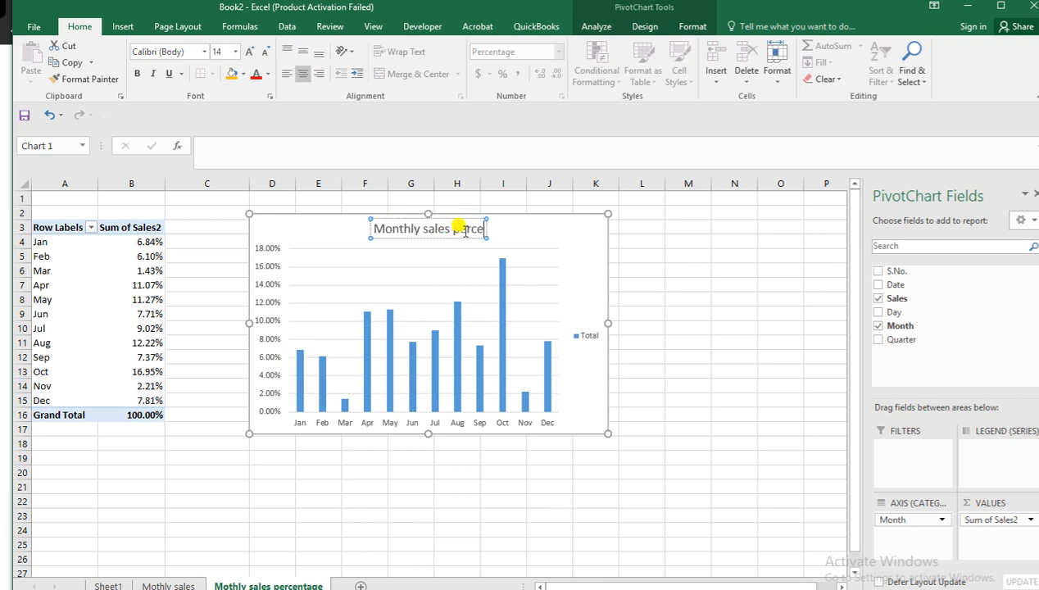
text(ntage)
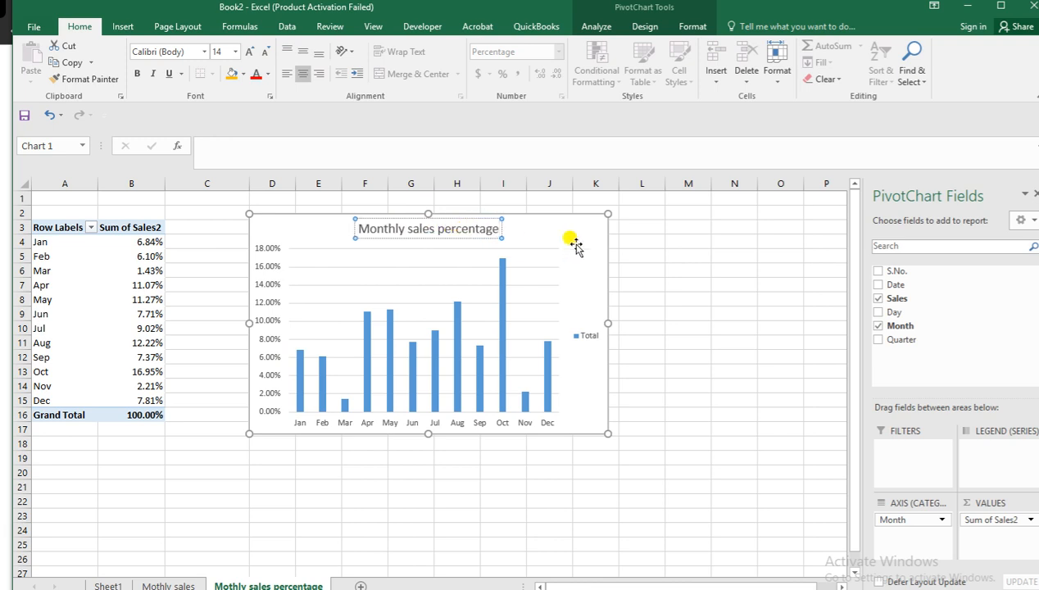
click(653, 279)
Step: Add data labels to the columns of the Monthly sales percentage chart
click(318, 350)
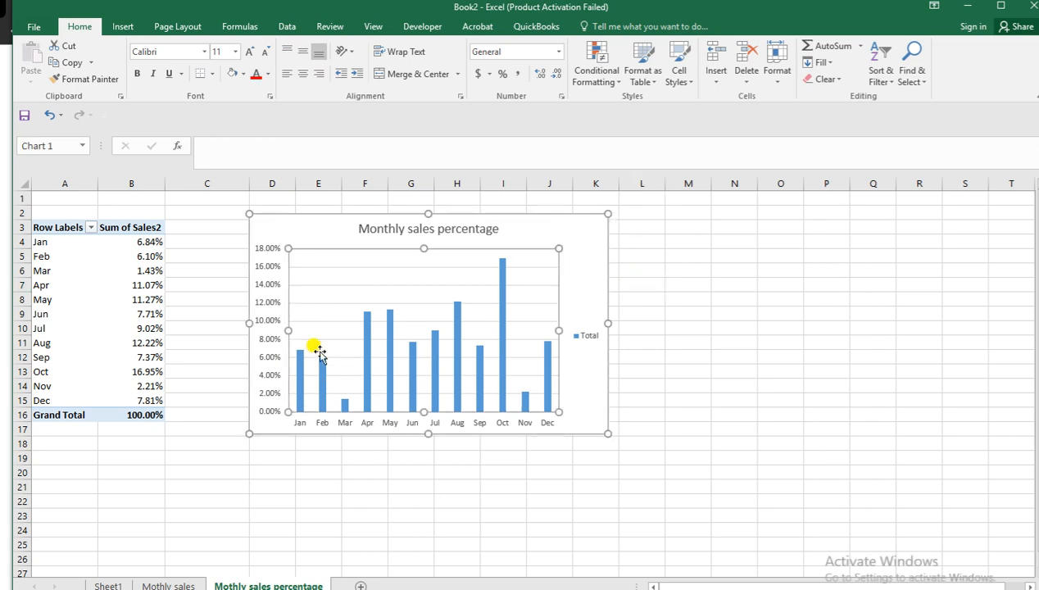
click(374, 313)
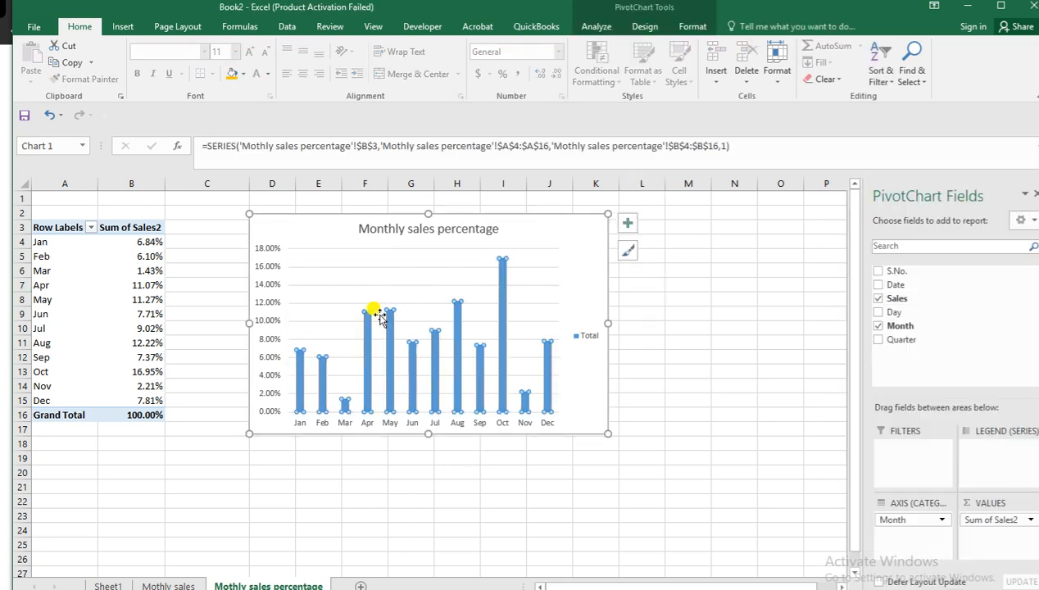
right_click(302, 352)
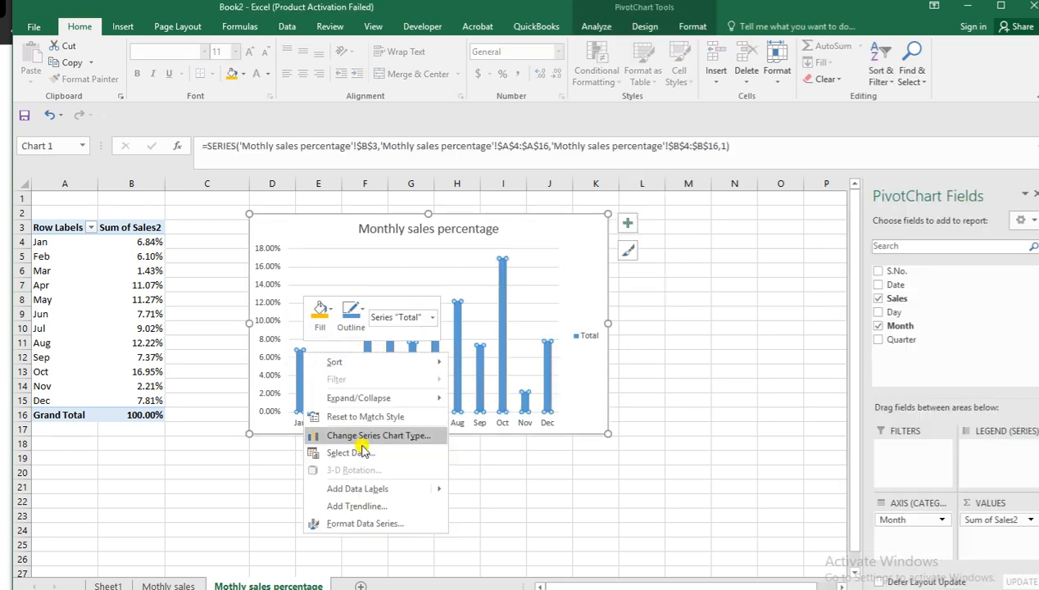
mouse_move(425, 489)
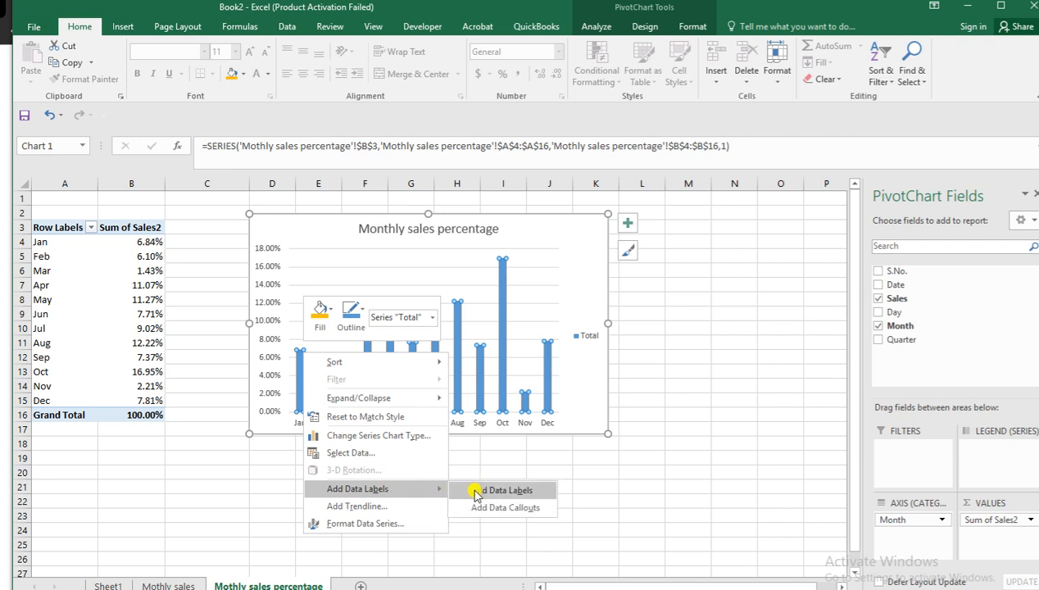
click(474, 490)
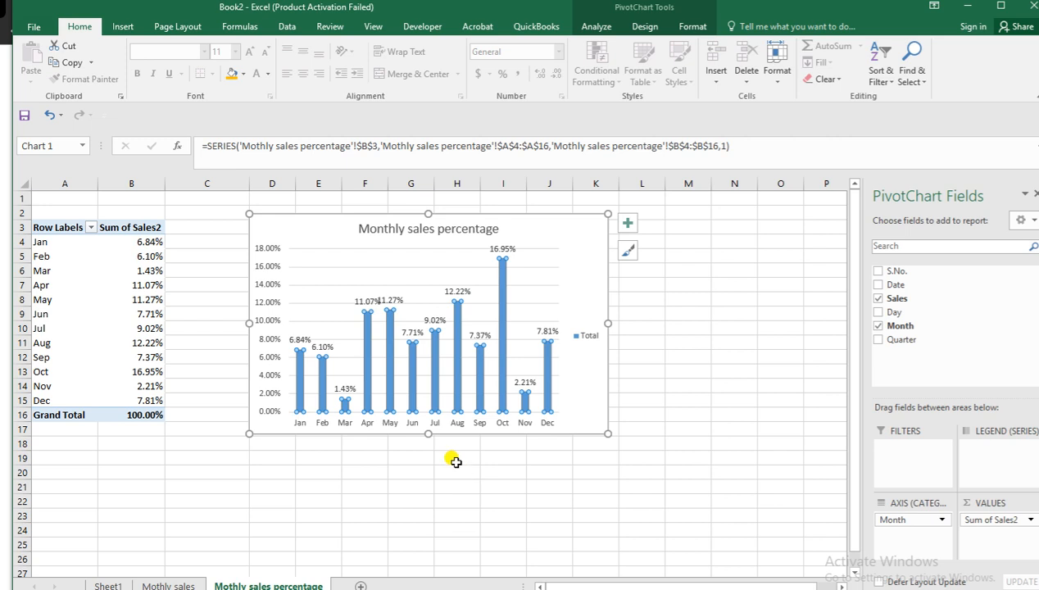
click(356, 470)
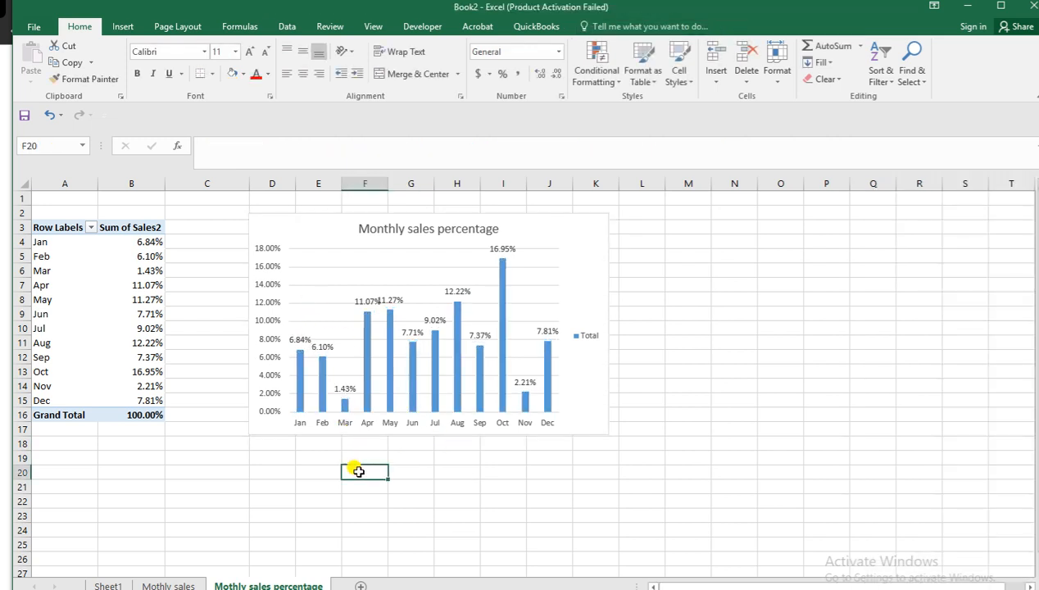
Step: Delete the chart's horizontal gridlines and widen its columns by setting the data series gap width to 42%
click(312, 323)
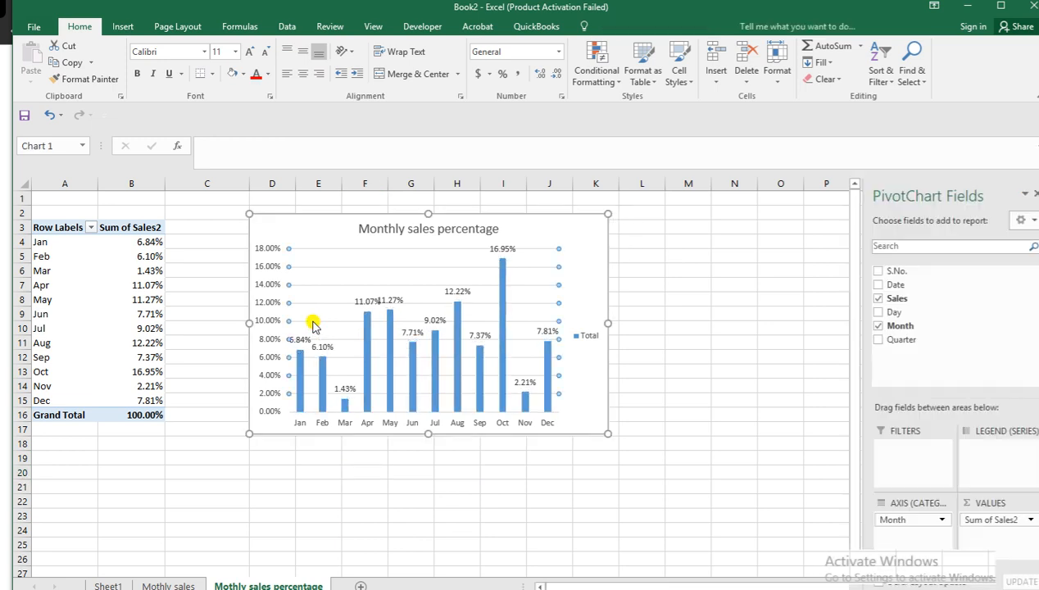
click(340, 325)
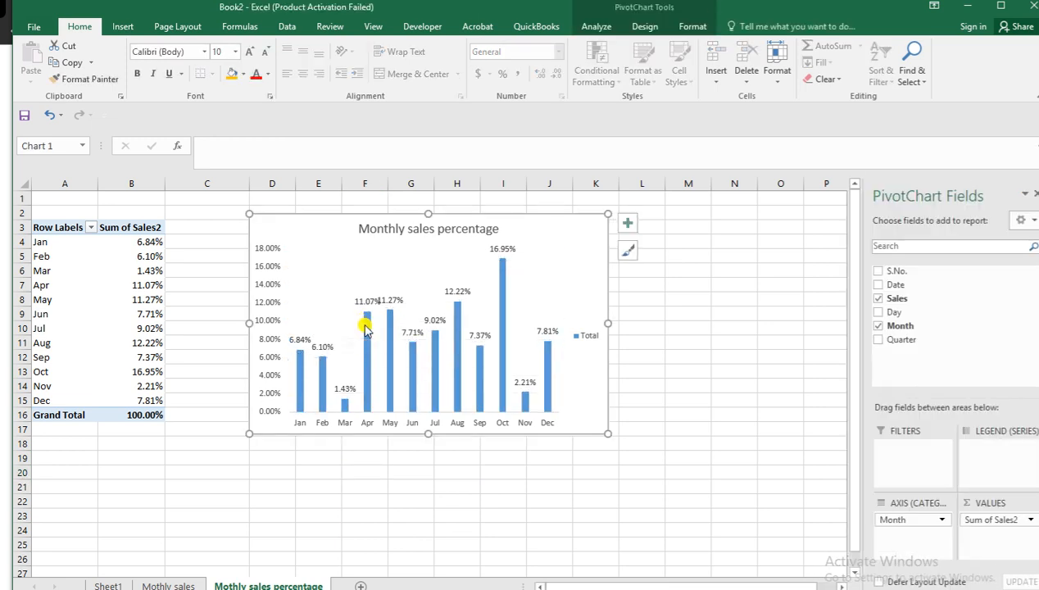
click(365, 328)
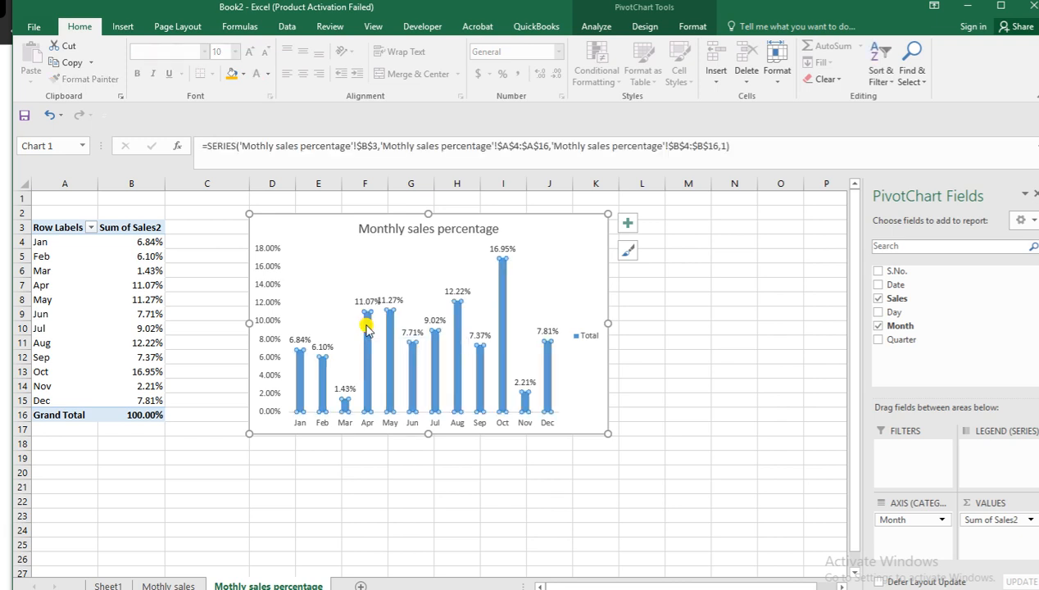
right_click(365, 327)
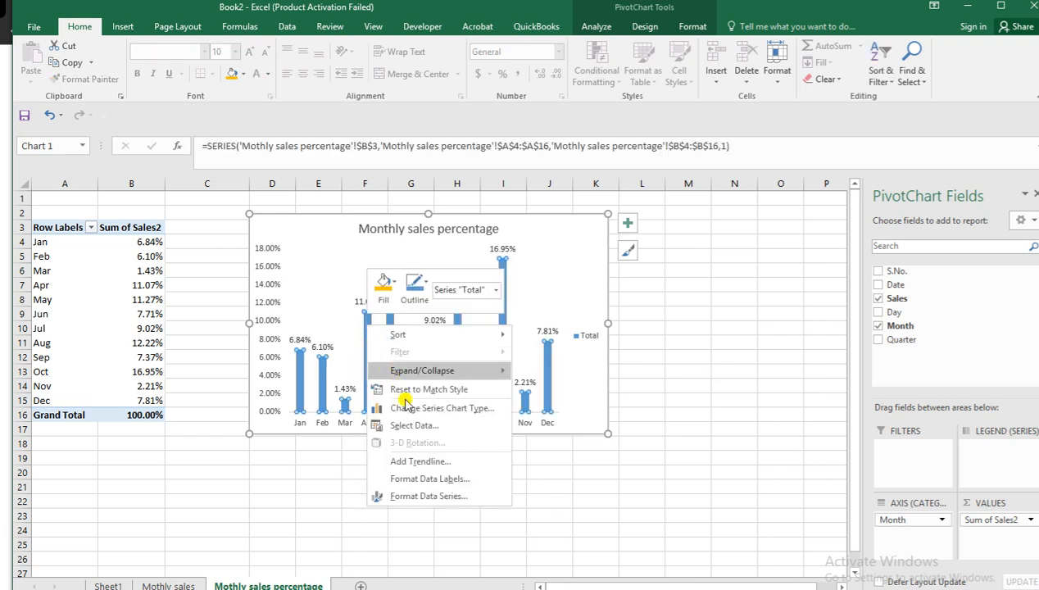
click(440, 497)
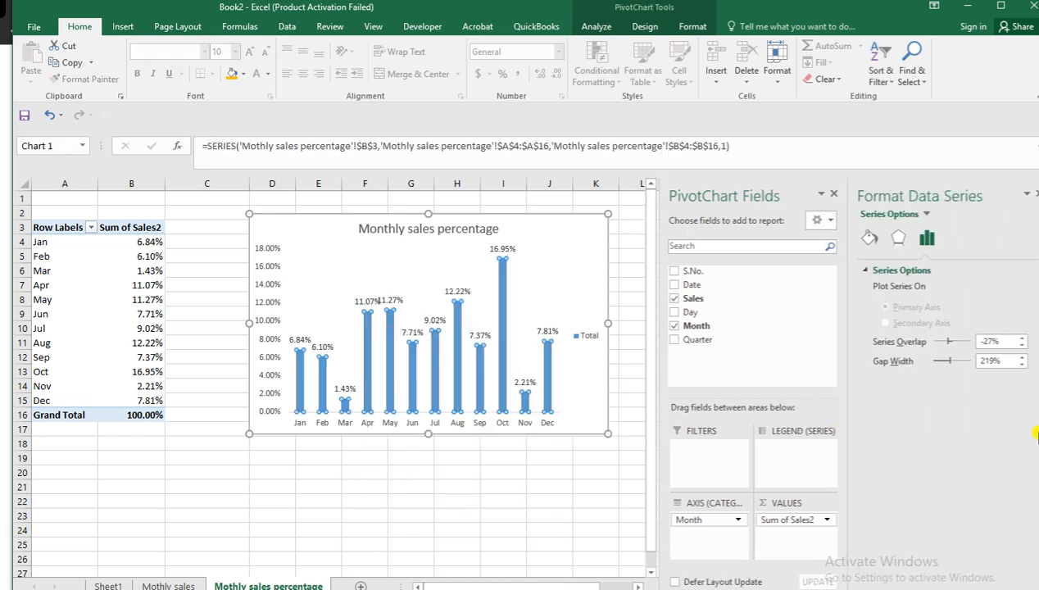
drag(951, 366, 922, 373)
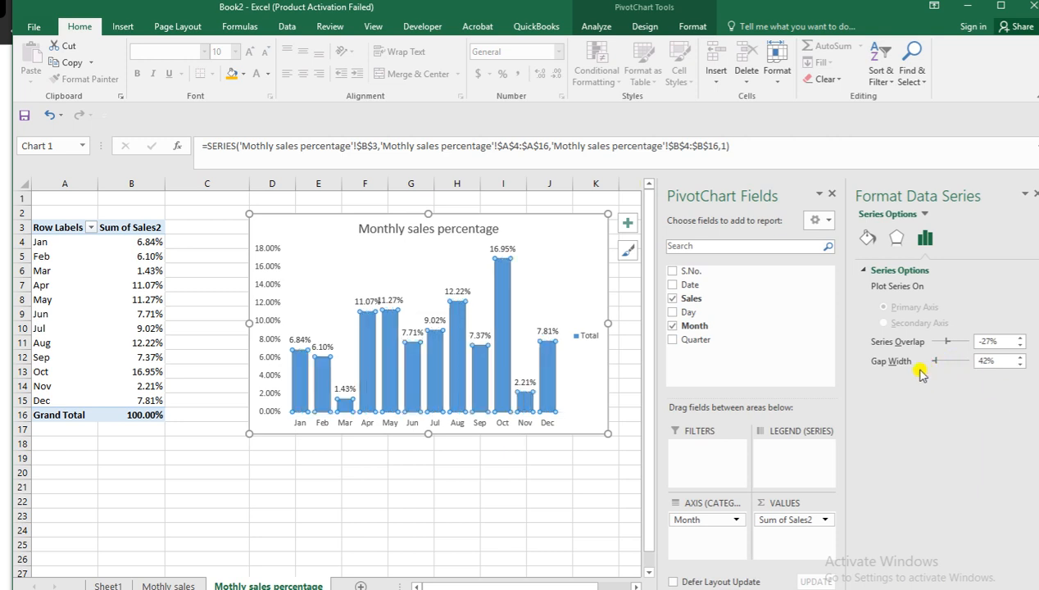
click(516, 481)
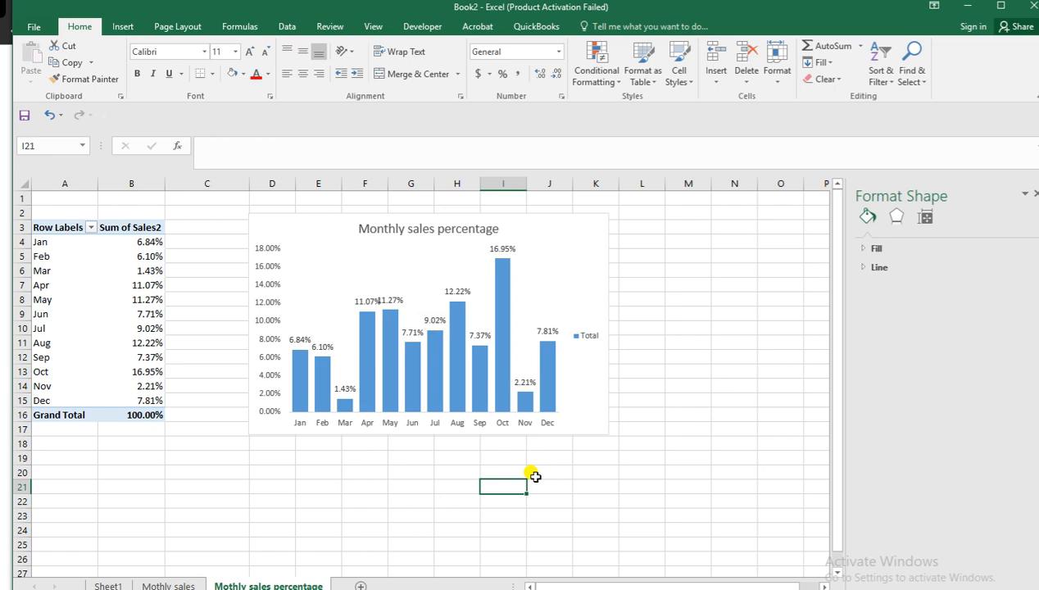
Step: Fill the columns of the Monthly sales percentage chart with the standard orange colour
click(363, 326)
double_click(363, 326)
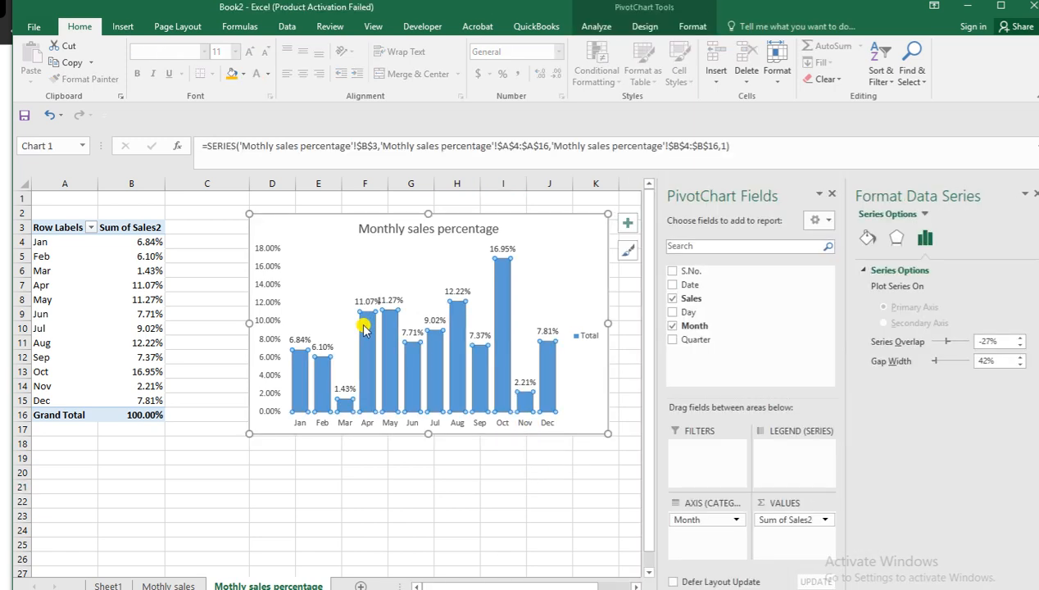
right_click(363, 326)
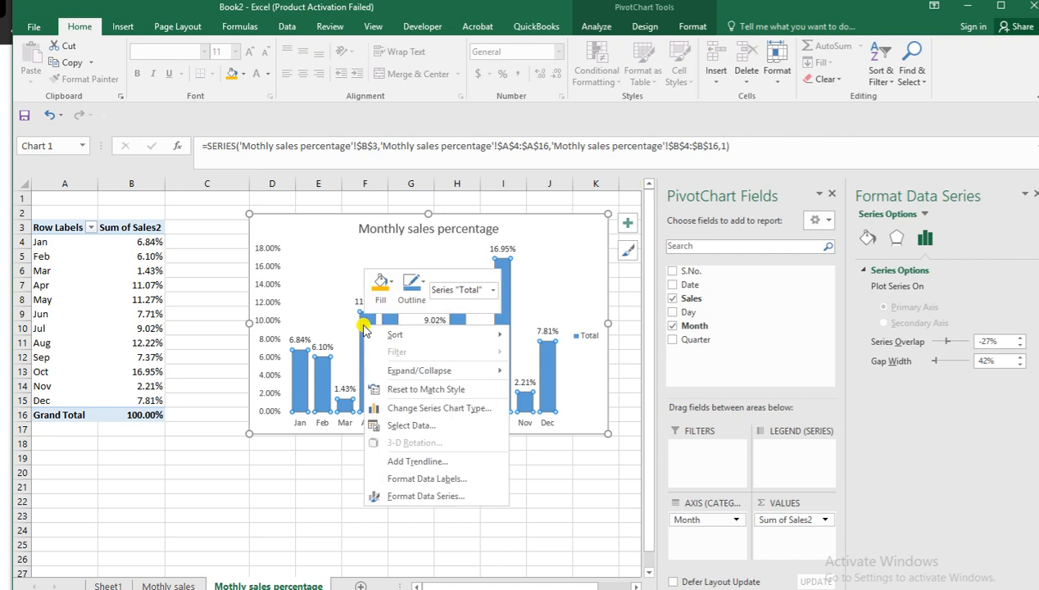
click(390, 288)
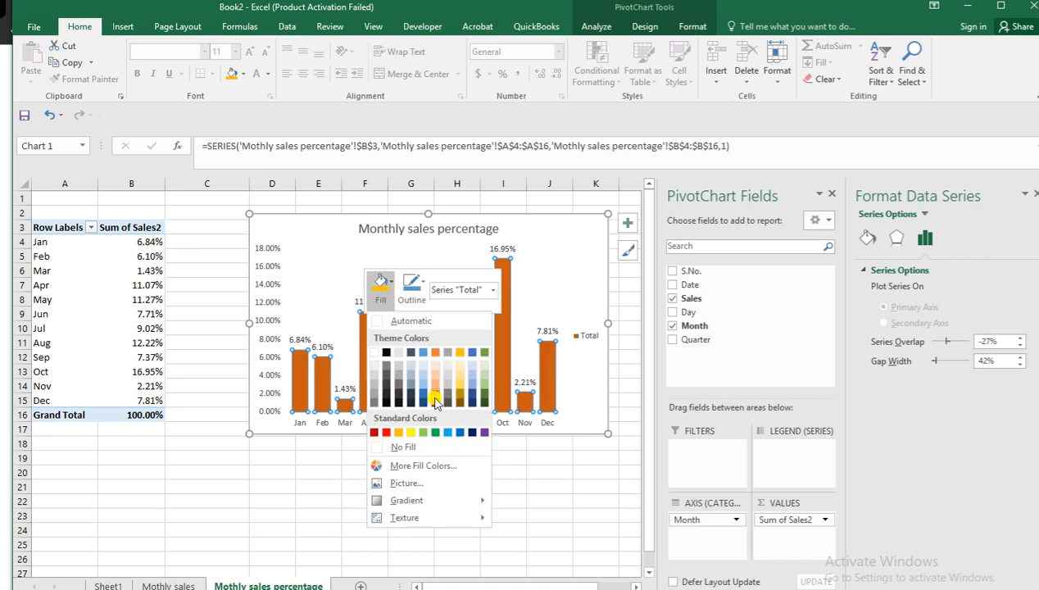
click(399, 432)
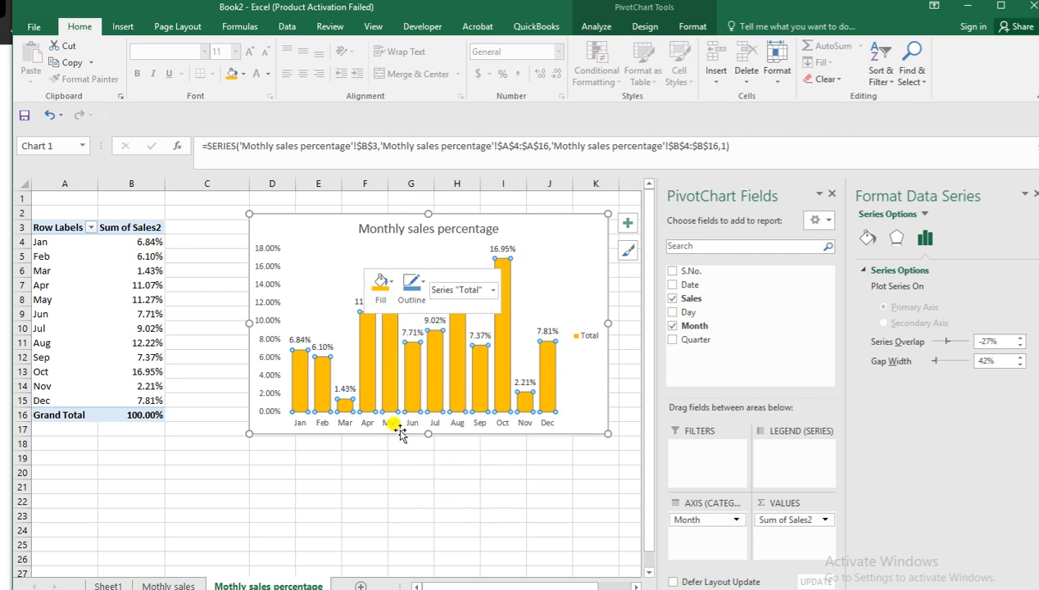
click(402, 514)
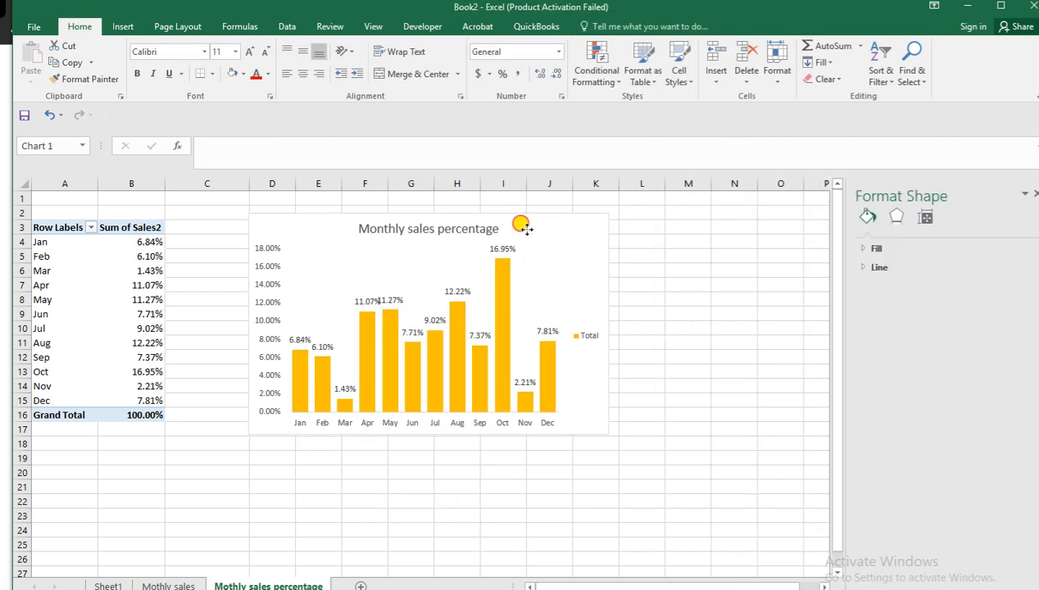
Step: Move the chart closer to the table, starting in column C at row 2, and enlarge it to reach column K, row 18
drag(526, 230, 506, 222)
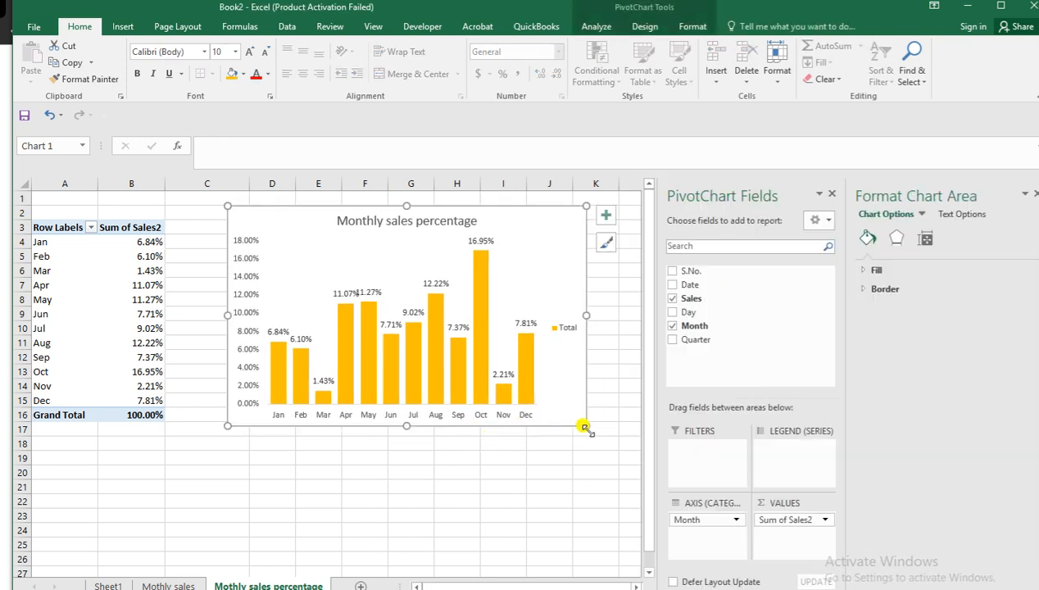
drag(587, 426, 607, 443)
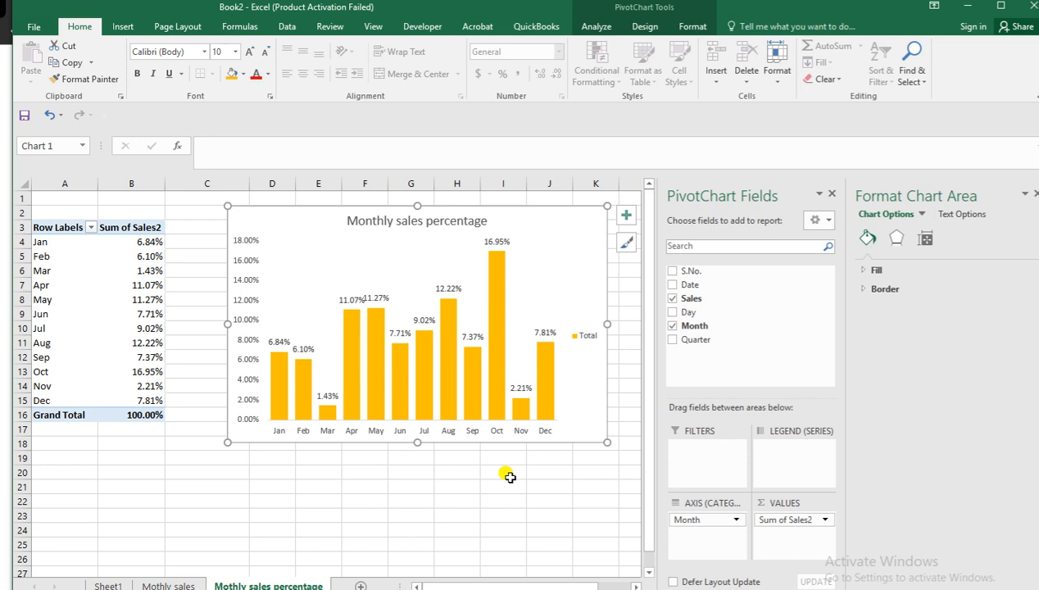
click(508, 475)
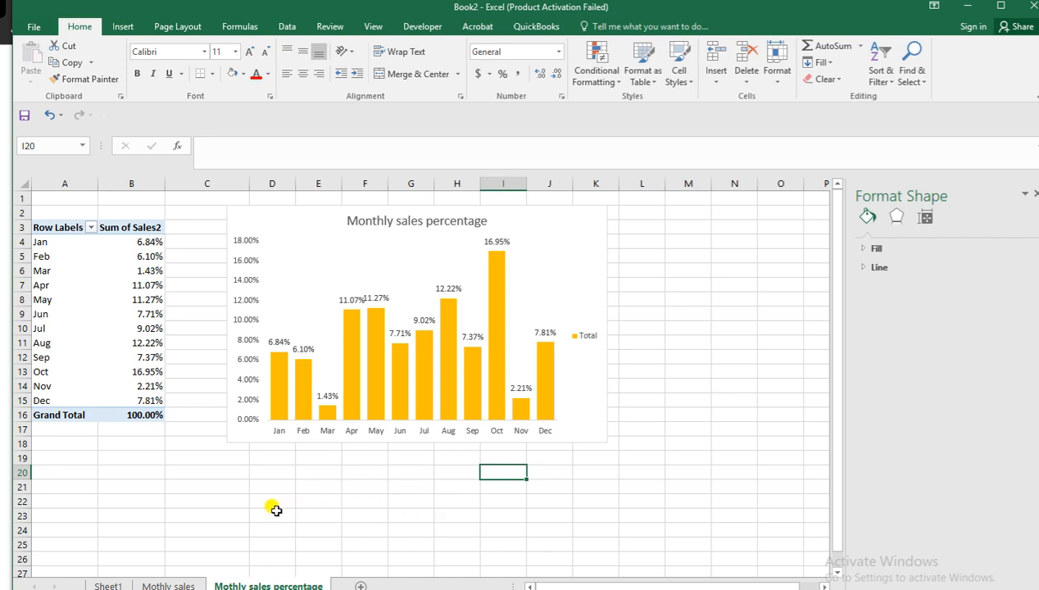
Step: Duplicate the Mothly sales percentage sheet, placing the copy directly after the original
scroll(277, 510, down, 1)
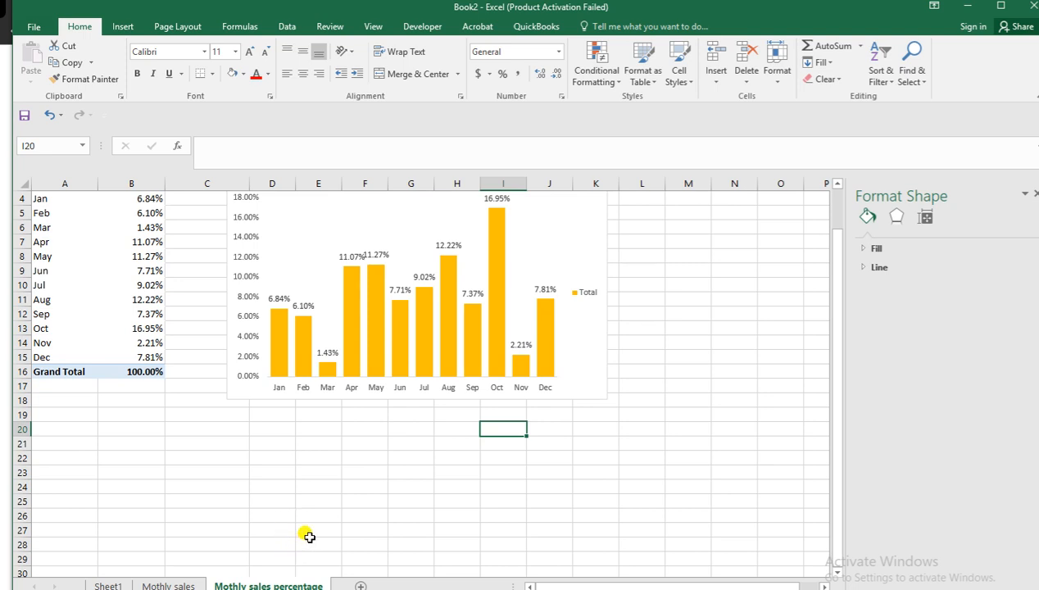
click(300, 528)
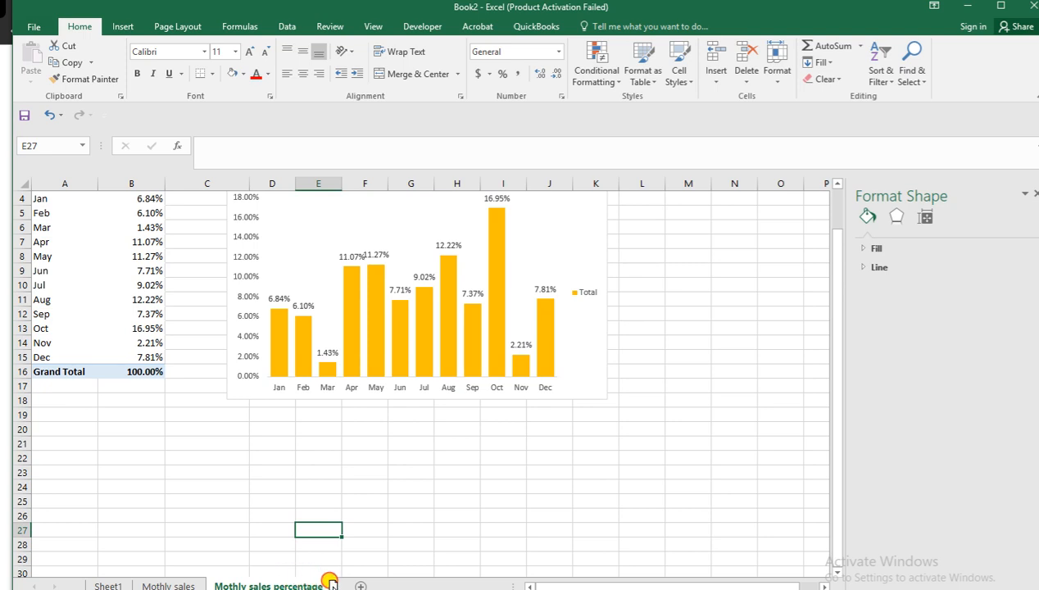
drag(332, 584, 332, 585)
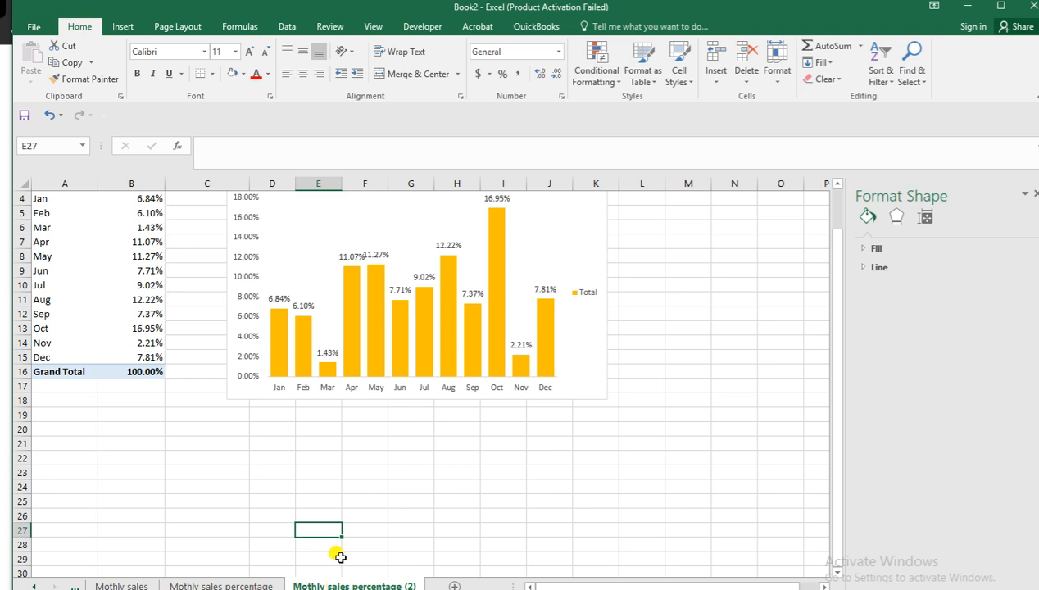
scroll(338, 554, down, 1)
drag(643, 6, 646, 10)
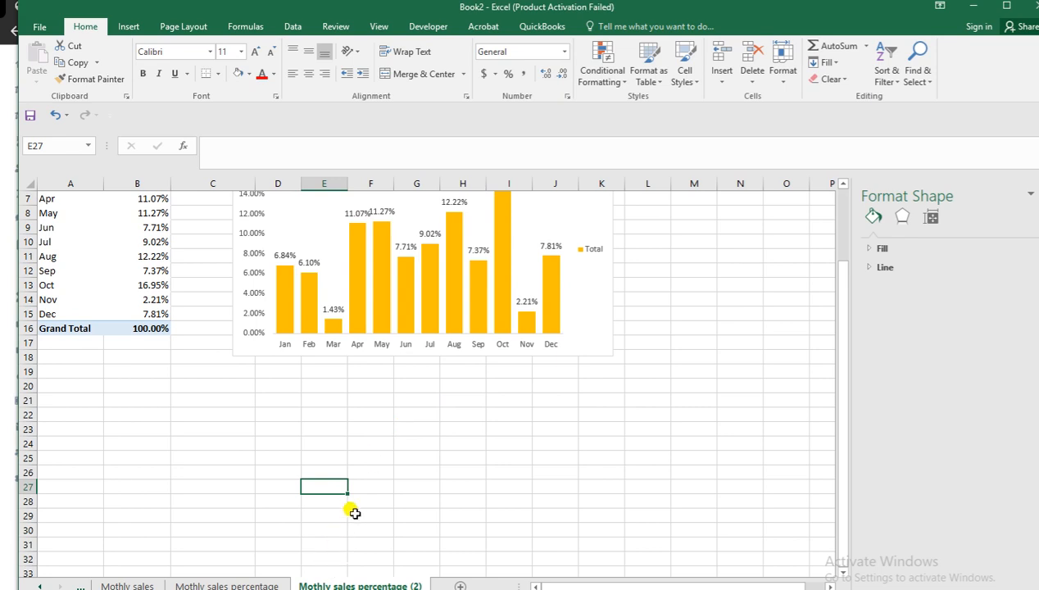
scroll(372, 488, up, 2)
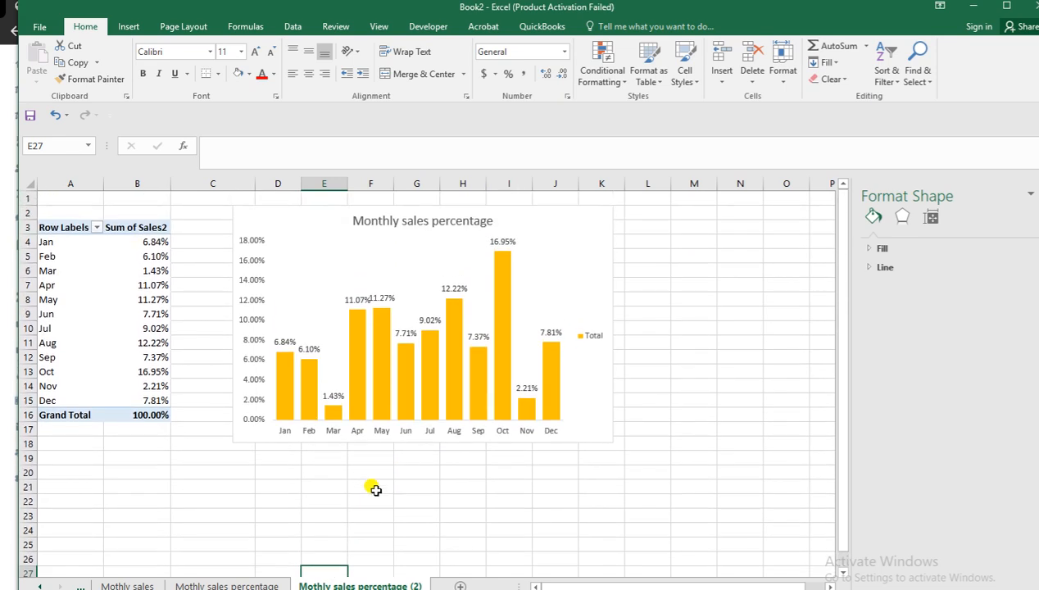
scroll(374, 489, down, 1)
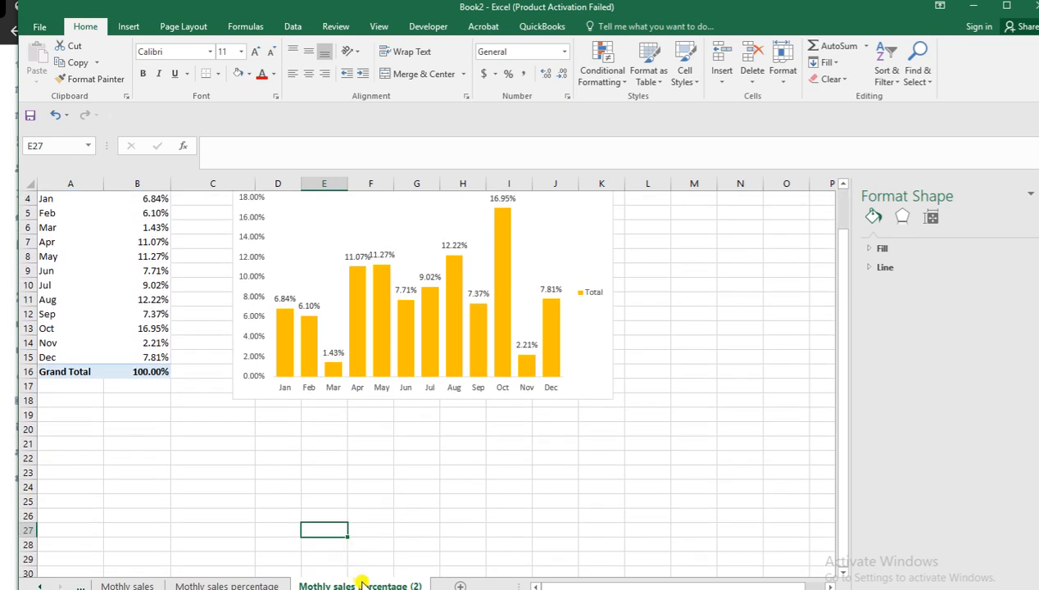
Step: Rename the copied sheet as "Quartely sales"
right_click(363, 584)
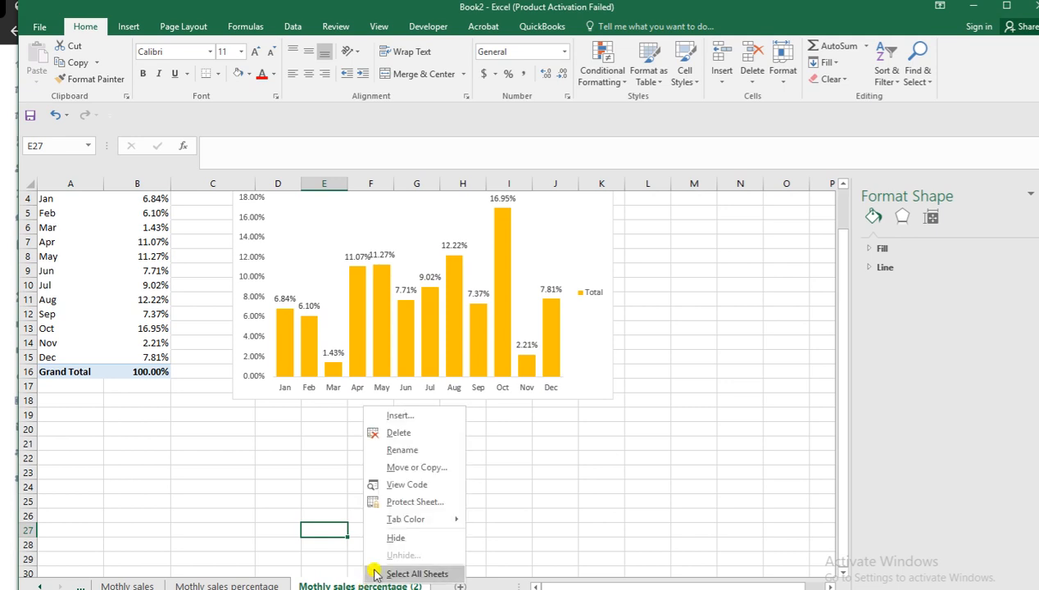
click(404, 453)
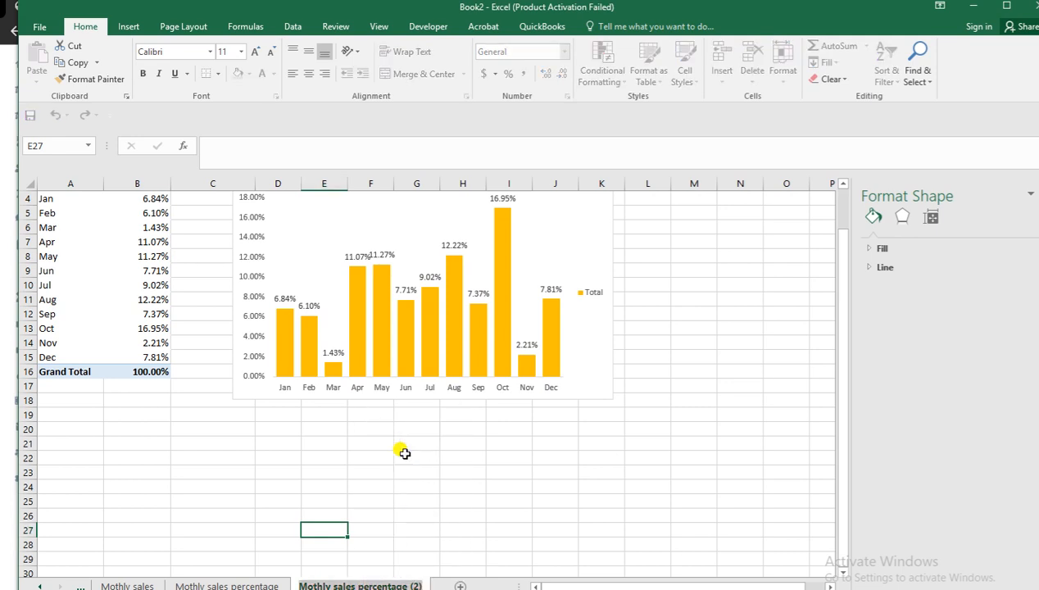
text(Quartely sales)
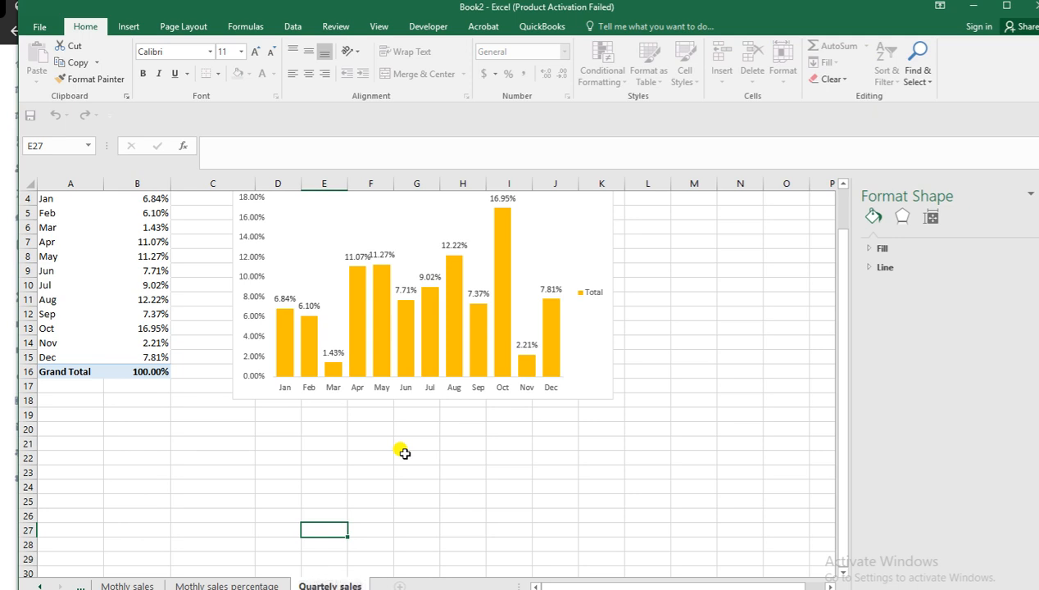
click(404, 454)
scroll(301, 369, up, 1)
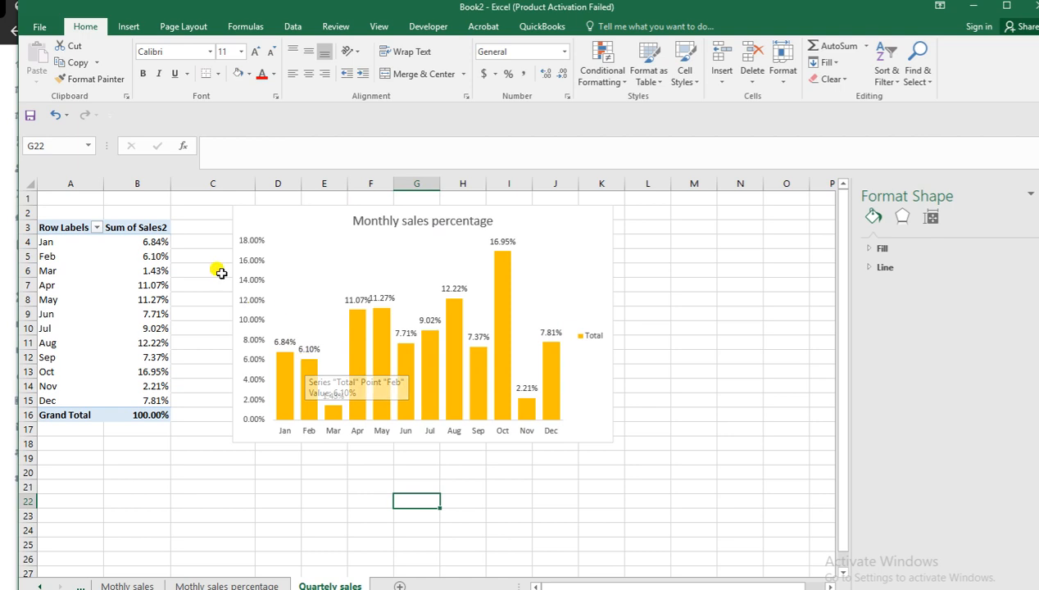
Step: Try to turn the PivotTable's percentages back into plain amounts by summarizing the values by Sum
click(147, 242)
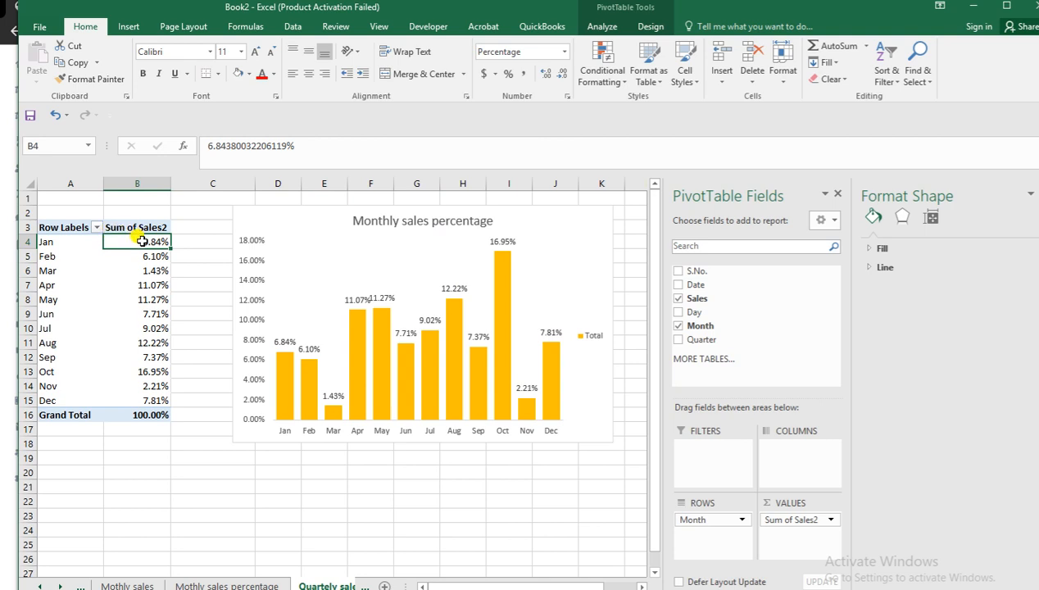
mouse_move(142, 240)
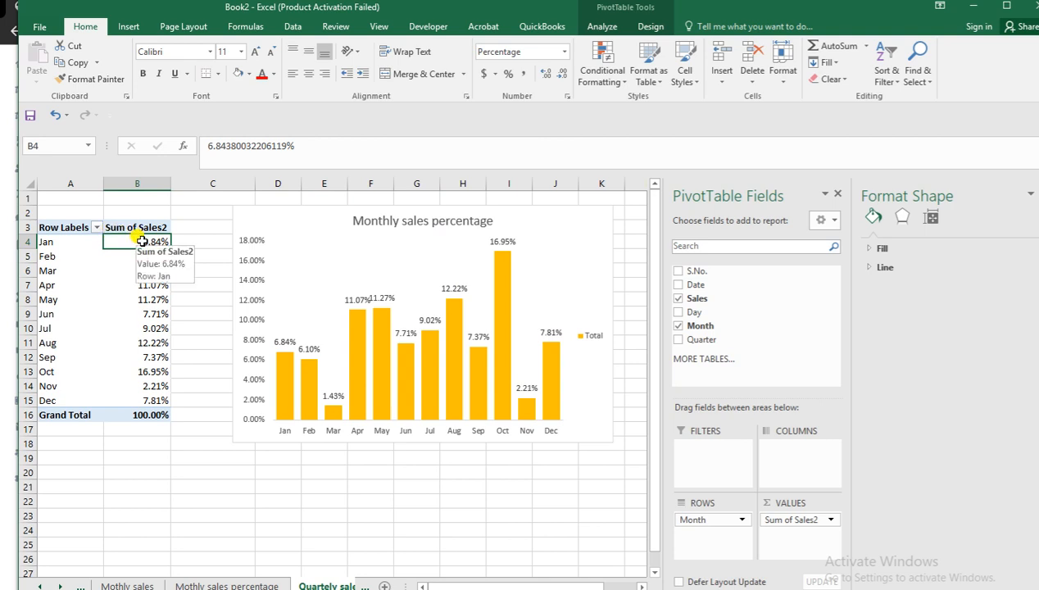
right_click(142, 241)
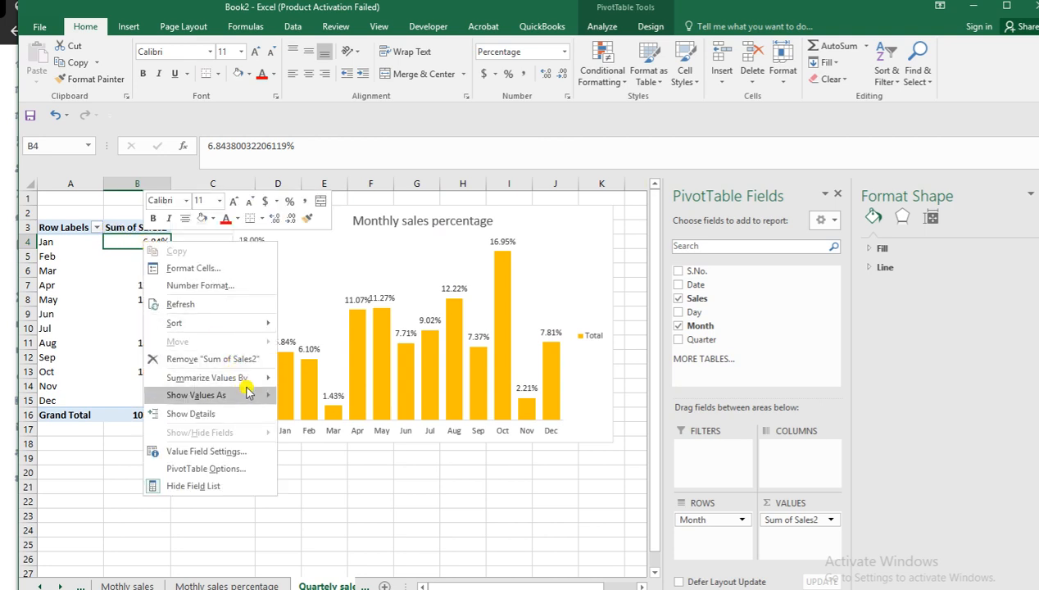
mouse_move(247, 394)
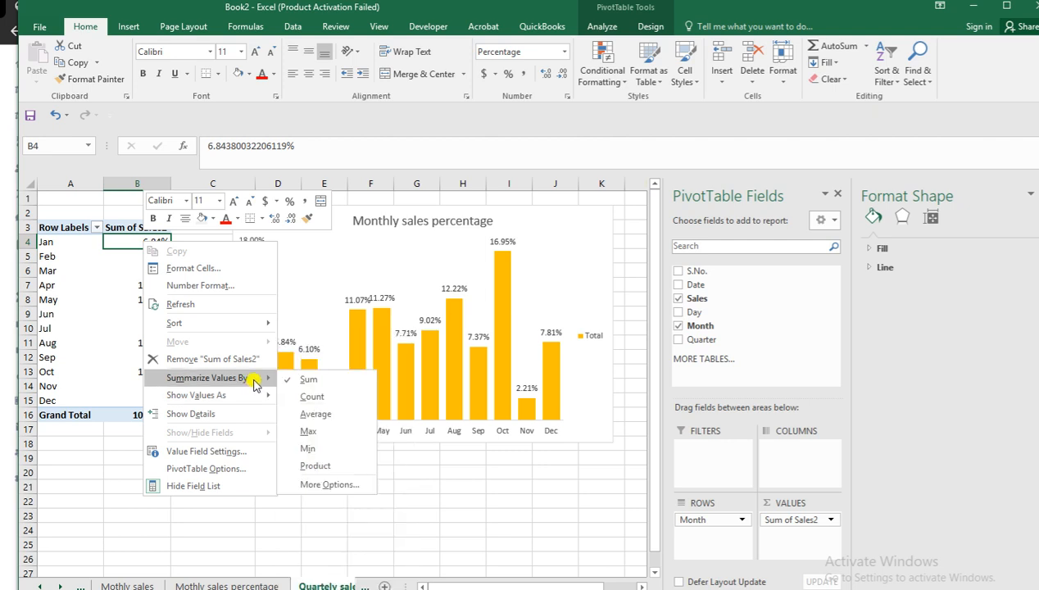
click(309, 380)
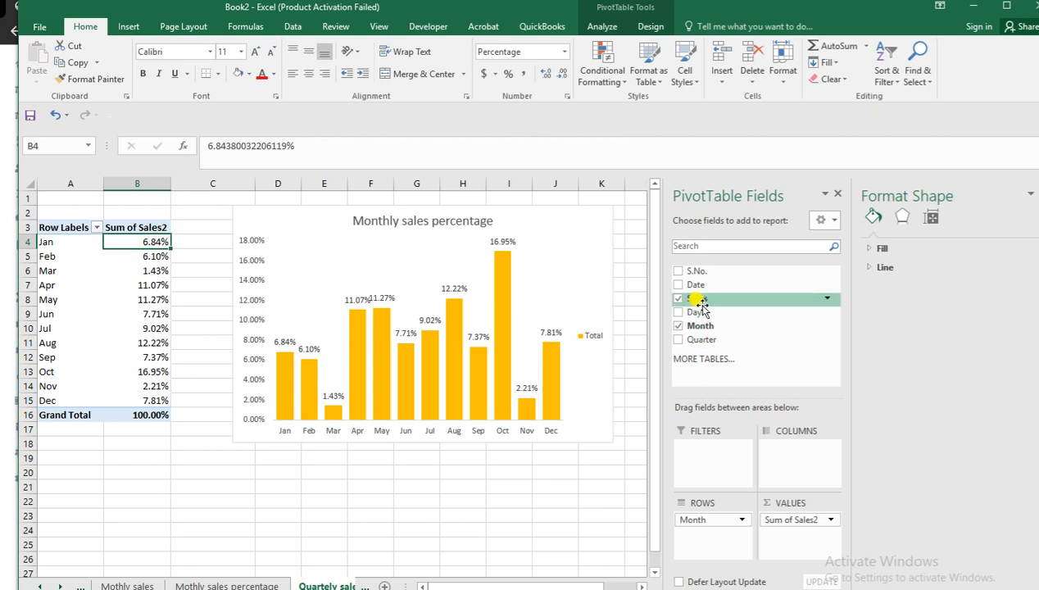
Step: Replace the percentage field in the PivotTable's values with Sum of Sales, and replace Month with Quarter in the rows
drag(700, 305, 601, 494)
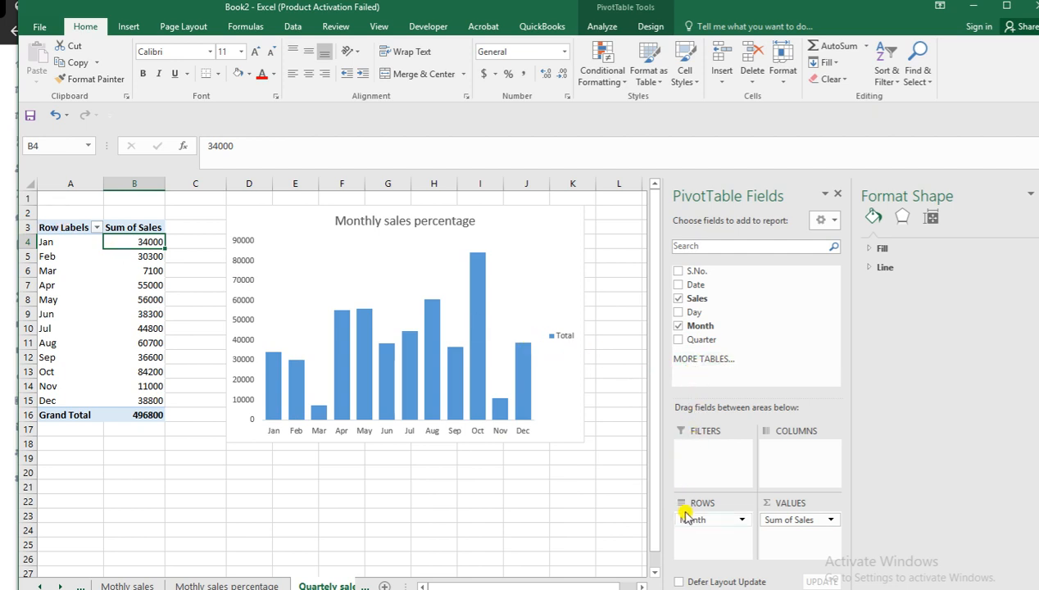
drag(688, 522, 607, 500)
drag(696, 339, 700, 520)
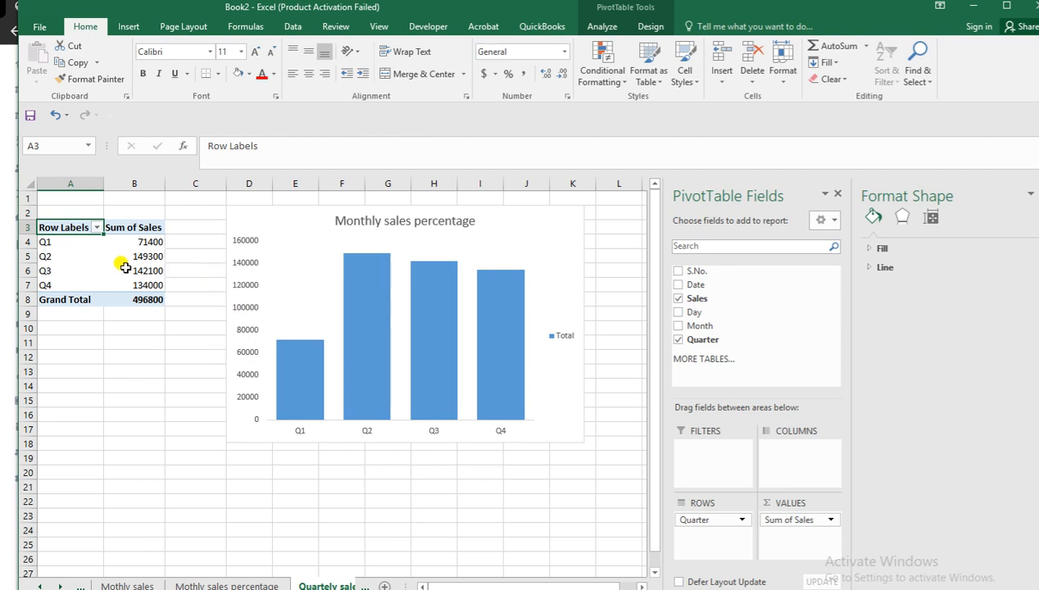
Step: Move the quarterly chart slightly closer to the table and fill its columns with standard red
mouse_move(448, 318)
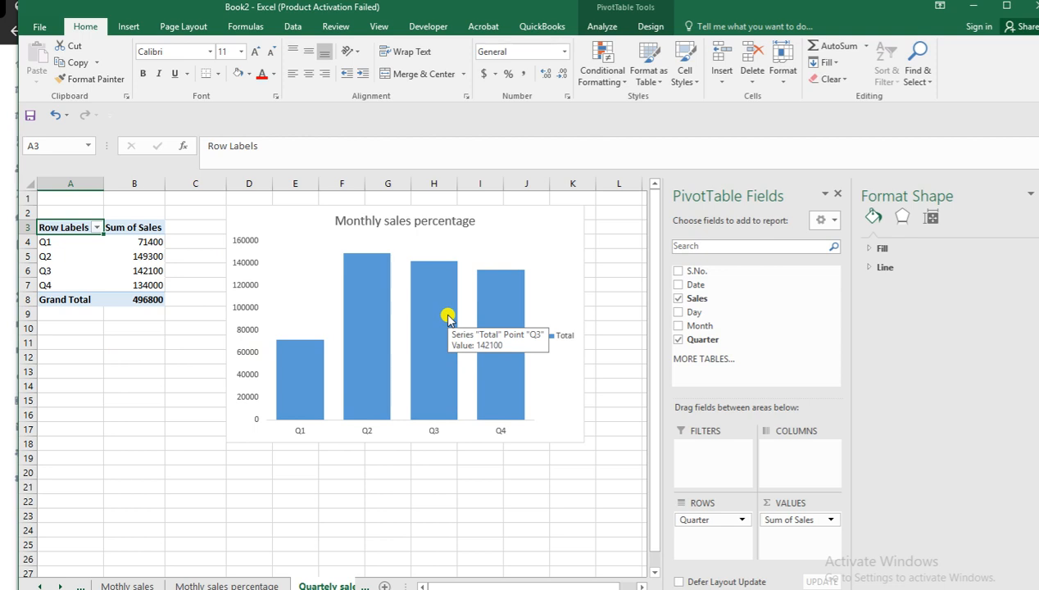
drag(314, 215, 297, 213)
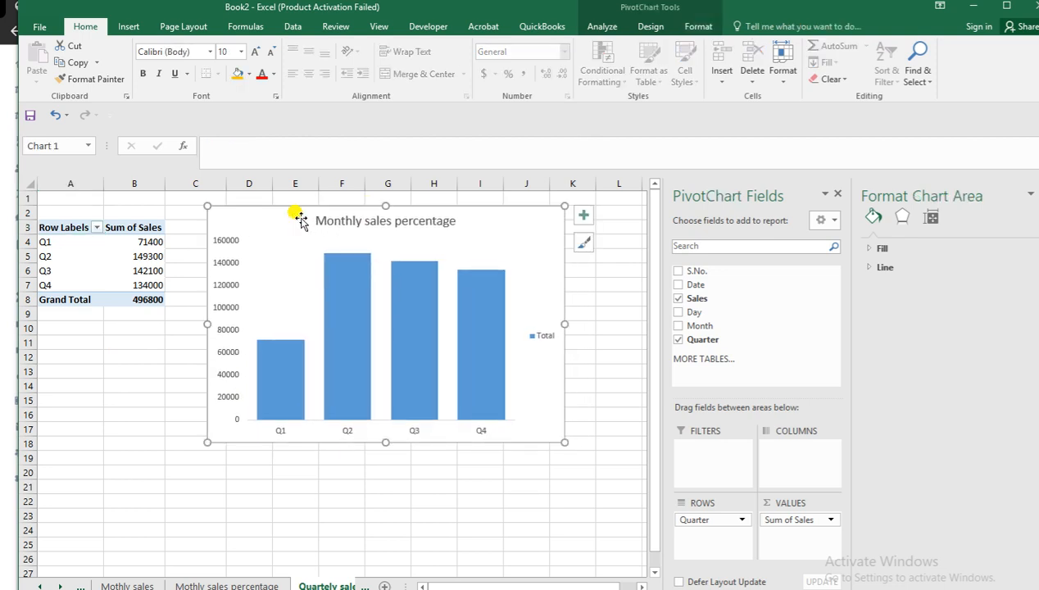
click(346, 264)
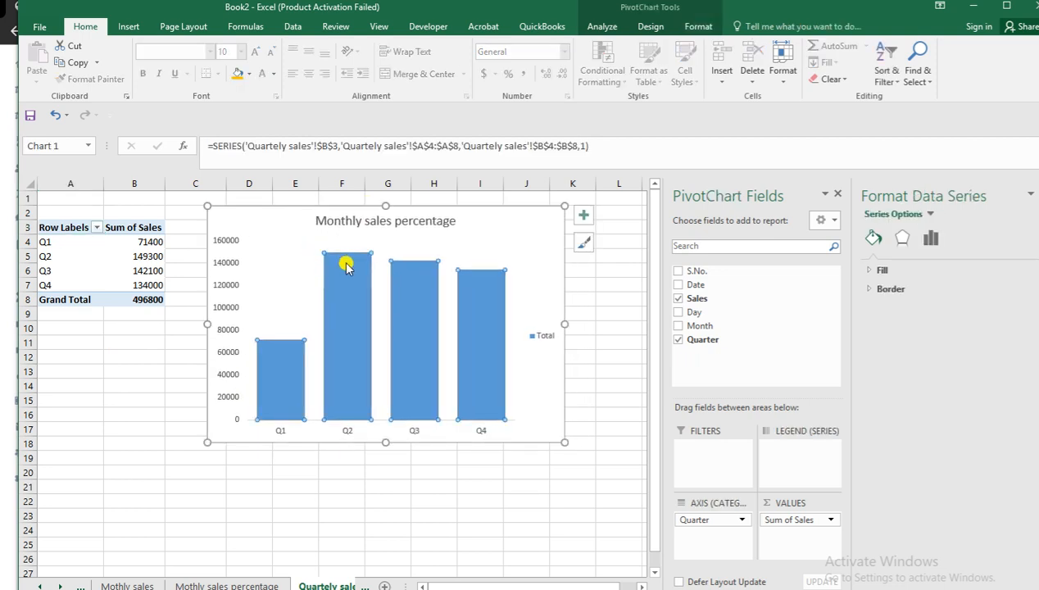
right_click(345, 264)
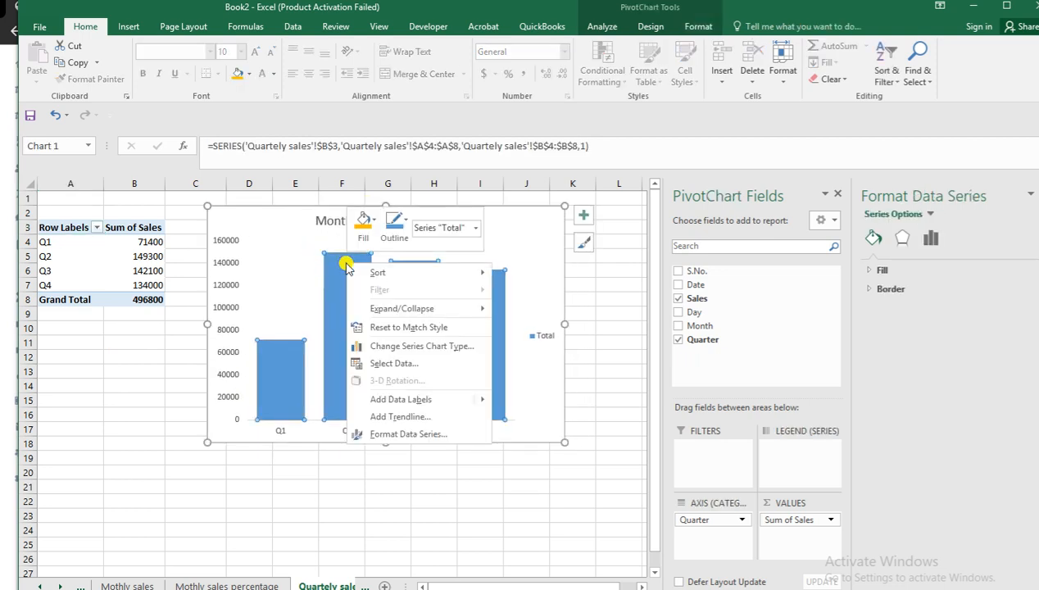
click(374, 220)
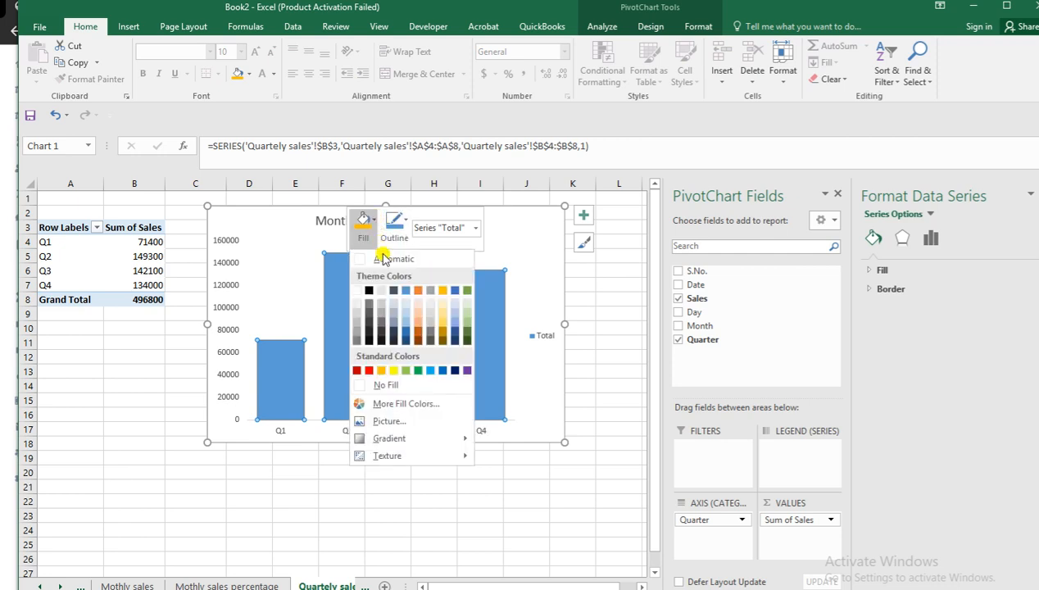
click(369, 370)
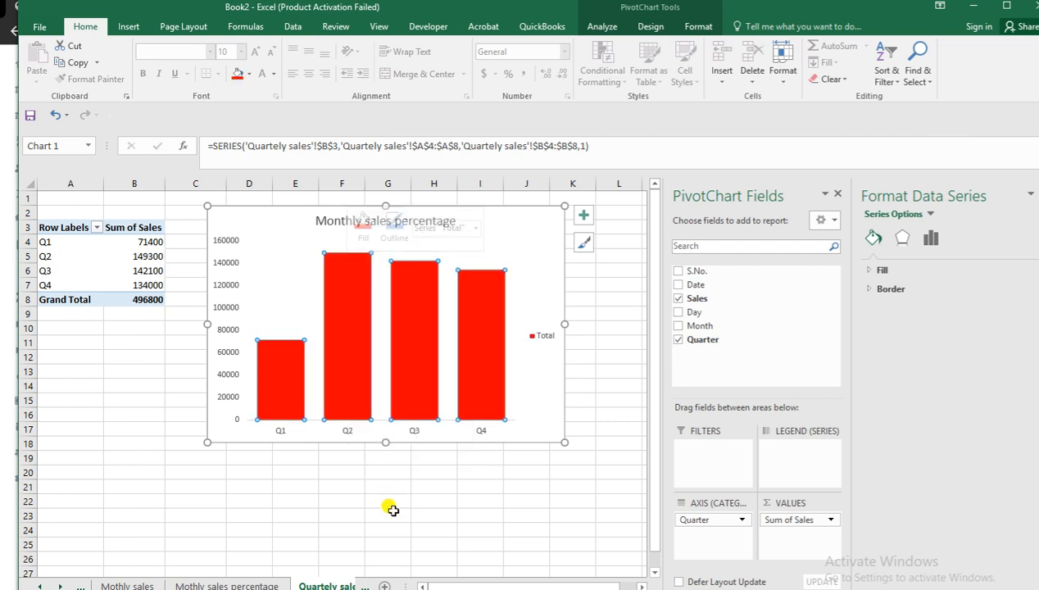
click(393, 511)
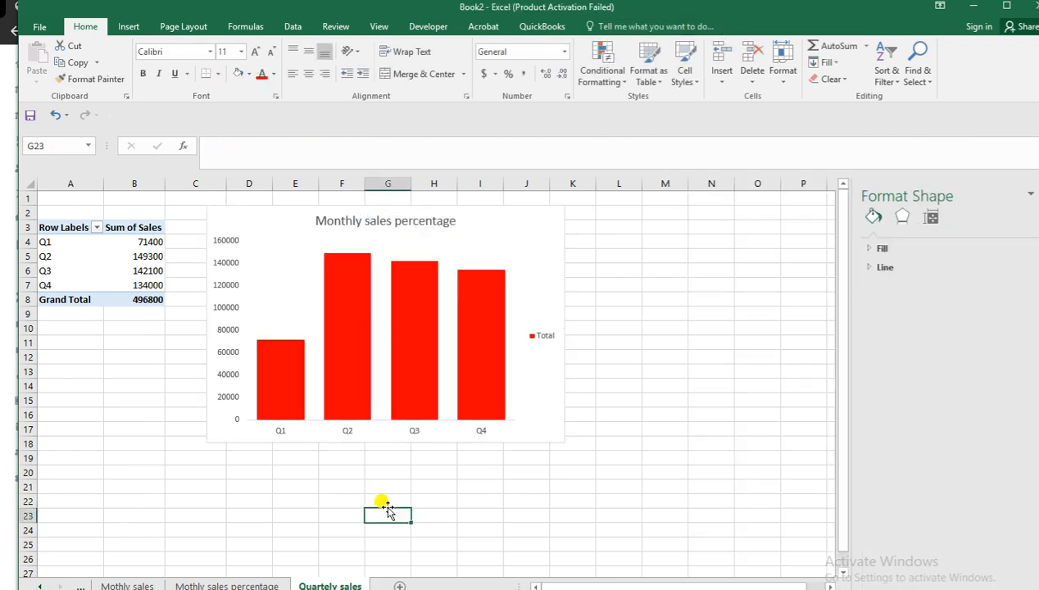
Step: Add data labels to the red columns of the quarterly chart
click(350, 259)
right_click(350, 259)
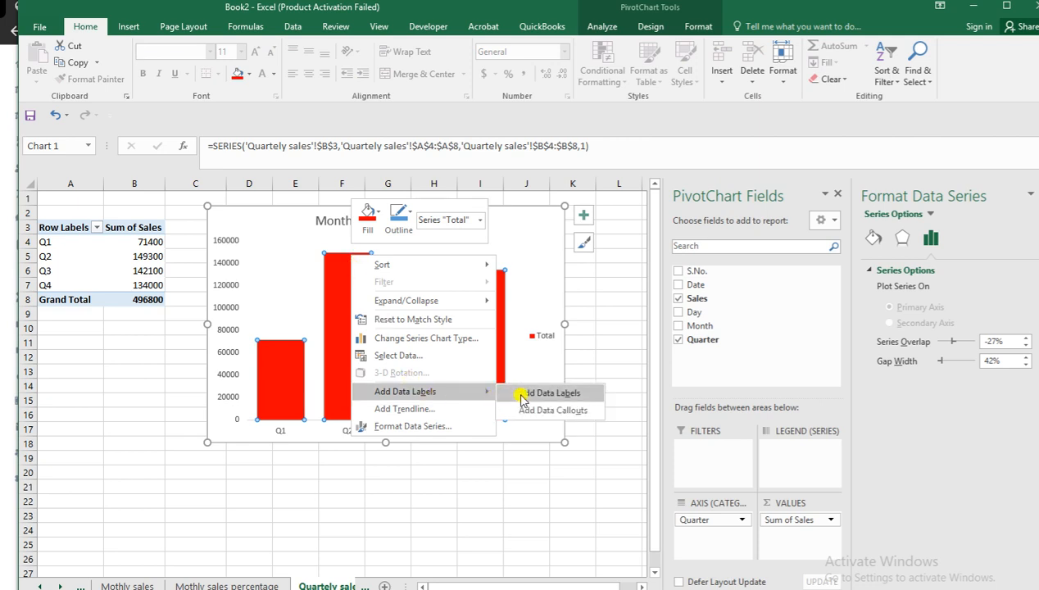
click(499, 395)
click(430, 488)
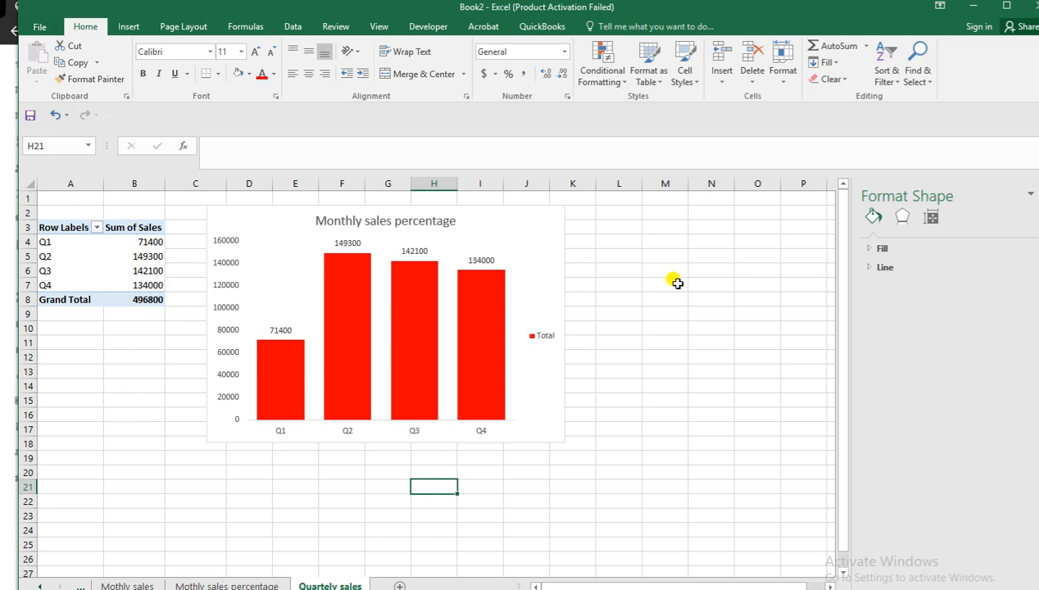
click(280, 223)
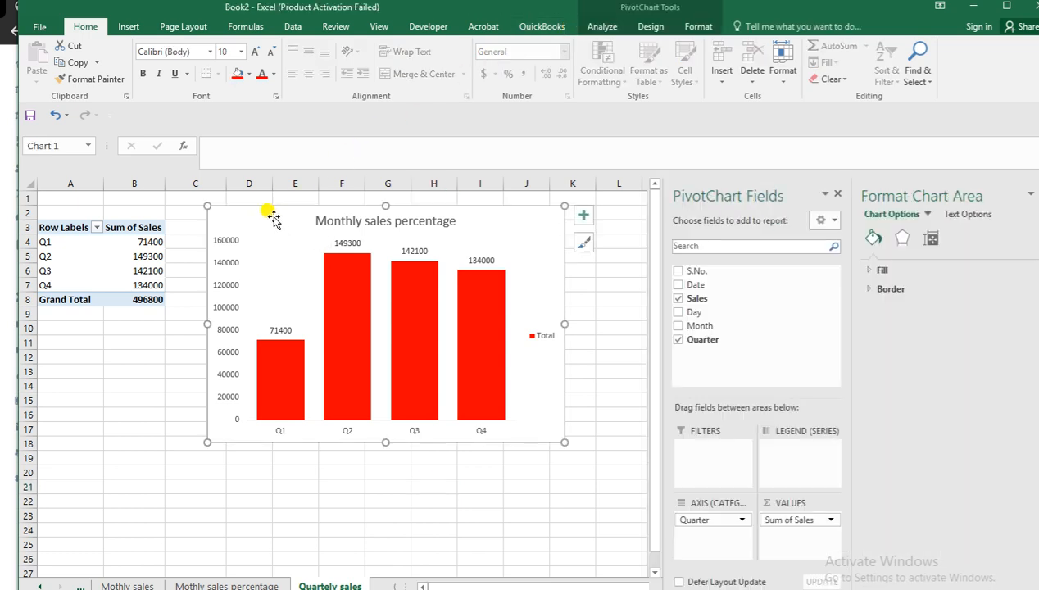
click(145, 241)
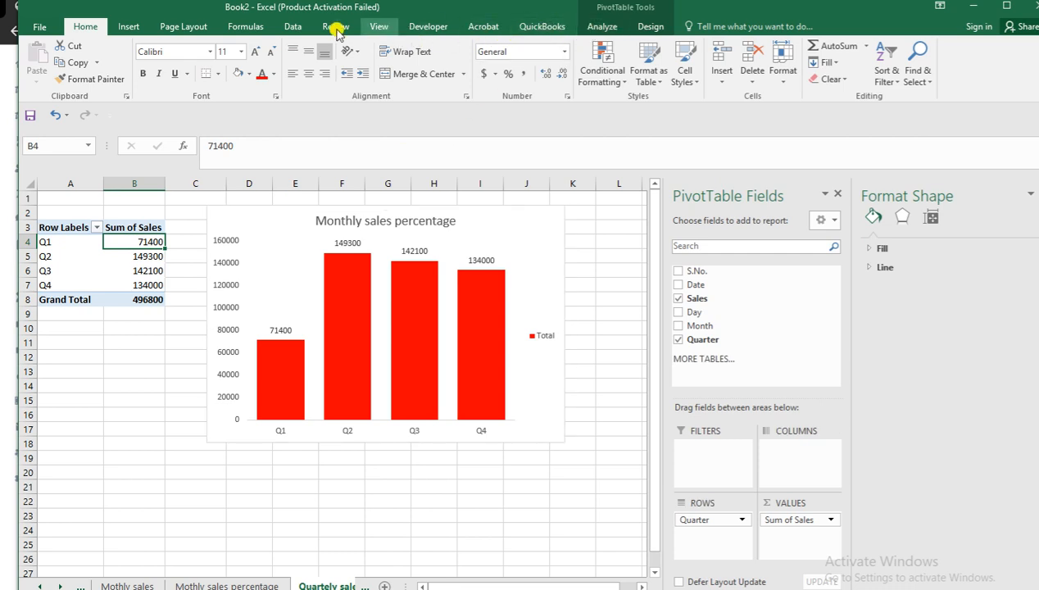
click(136, 27)
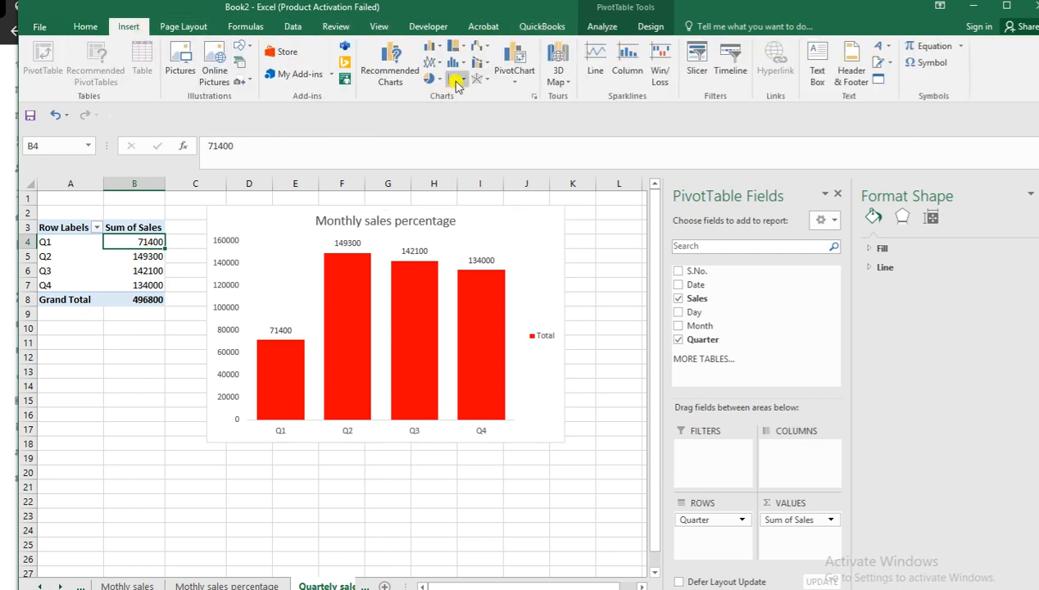
click(441, 80)
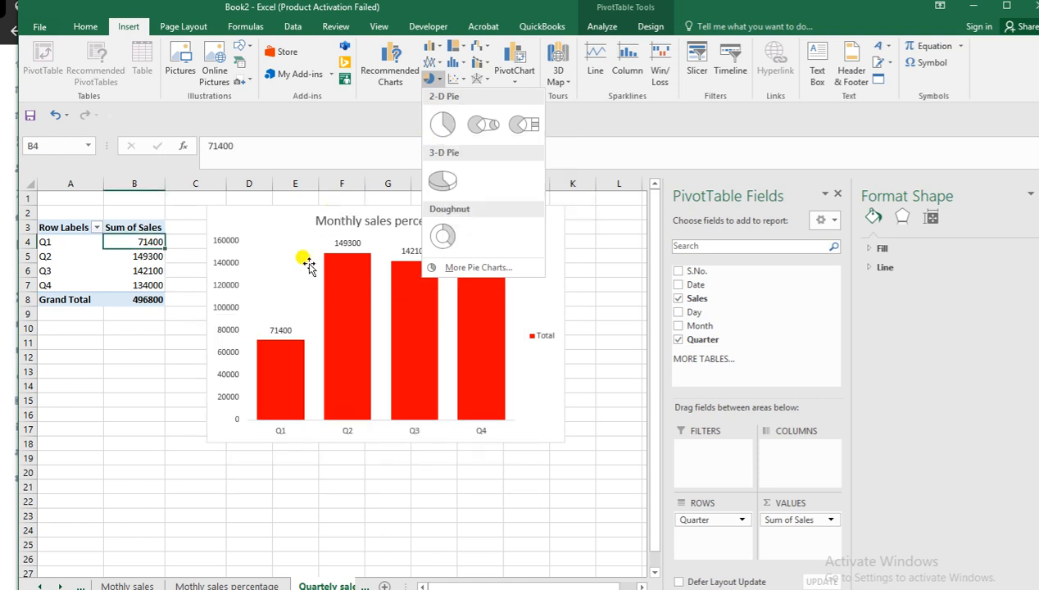
click(626, 356)
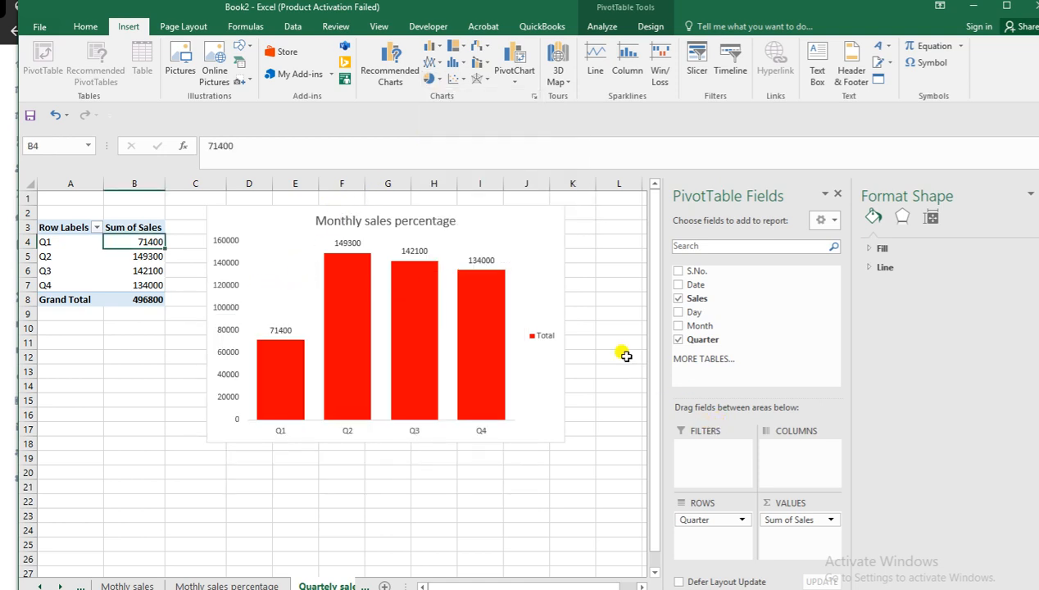
Step: Duplicate the Quartely sales sheet after the original and open the copy
scroll(520, 418, down, 1)
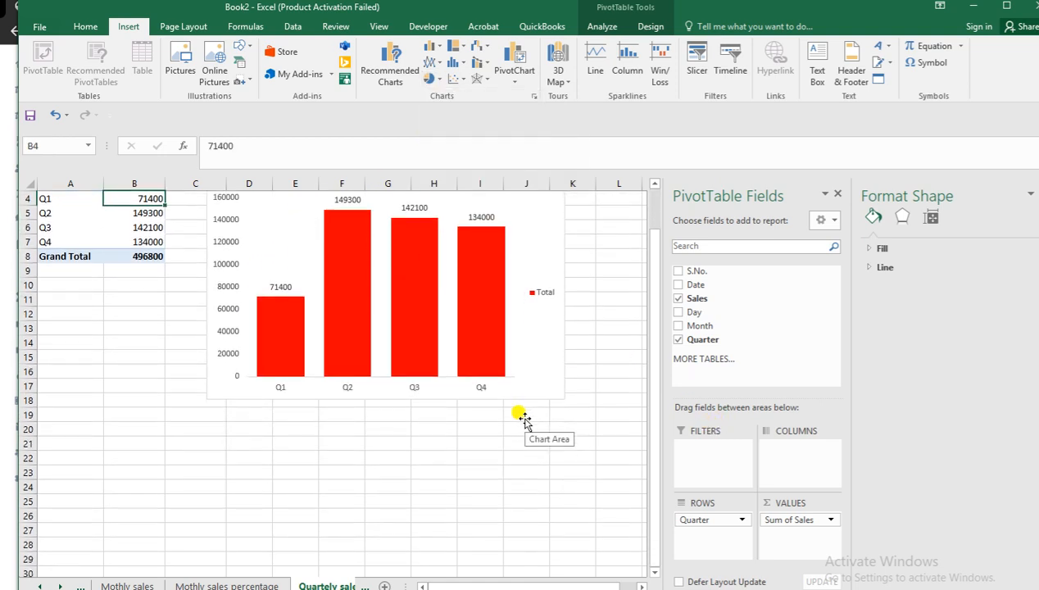
scroll(519, 418, up, 1)
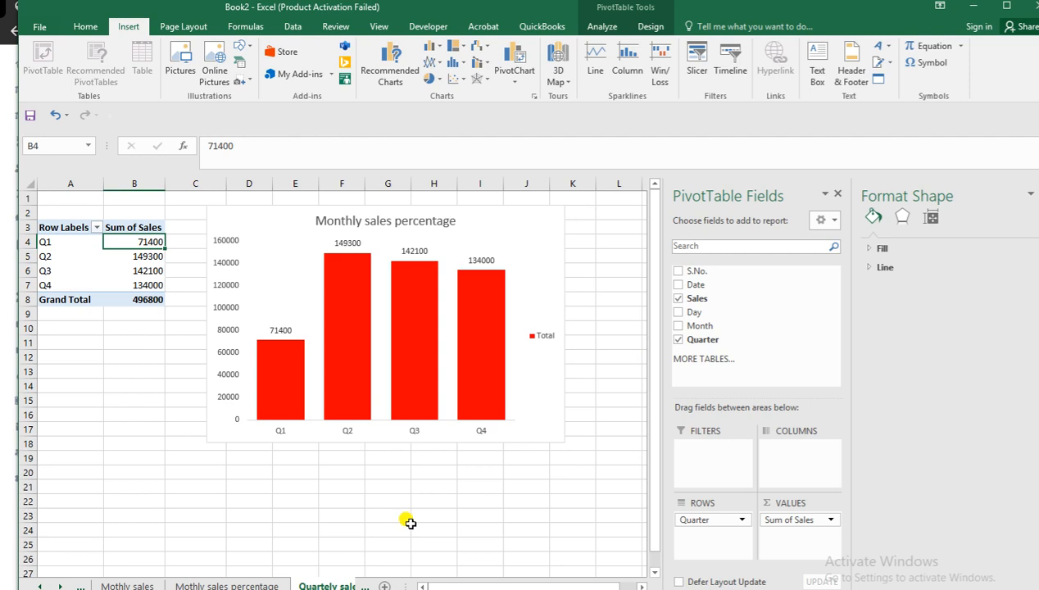
scroll(569, 583, right, 1)
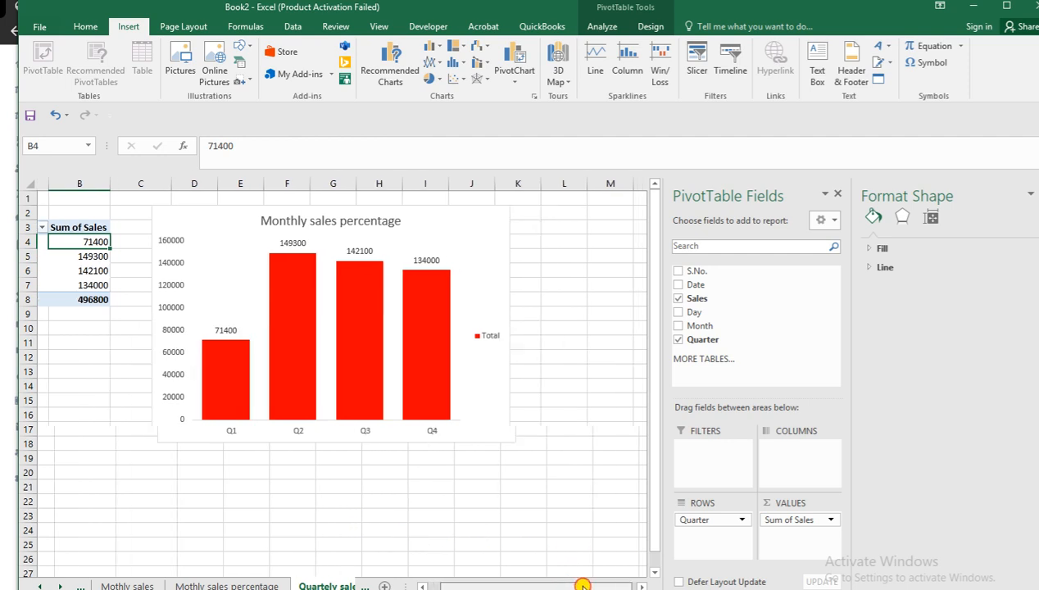
scroll(518, 509, down, 1)
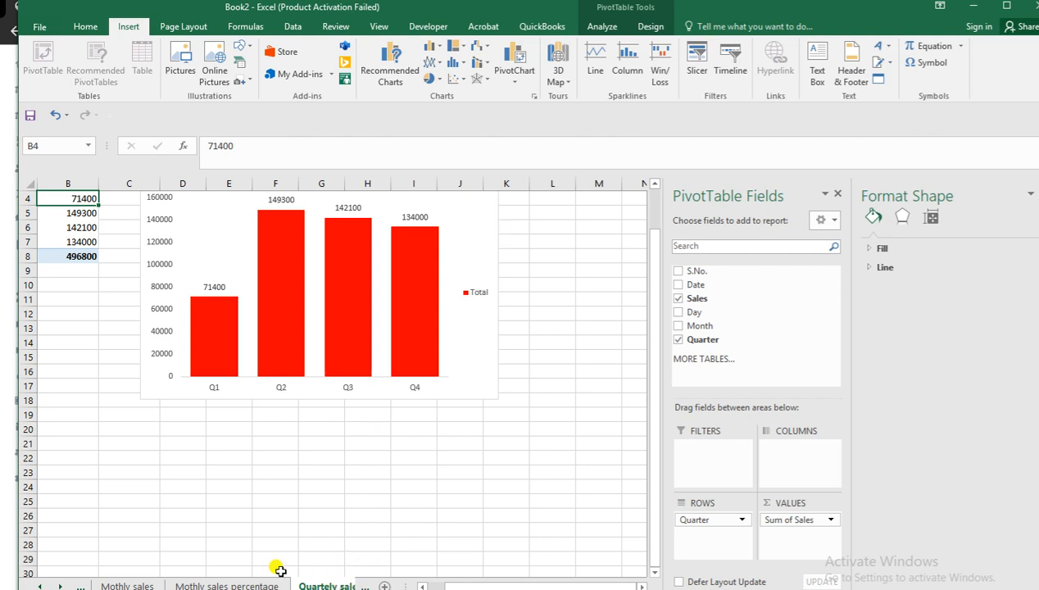
click(60, 587)
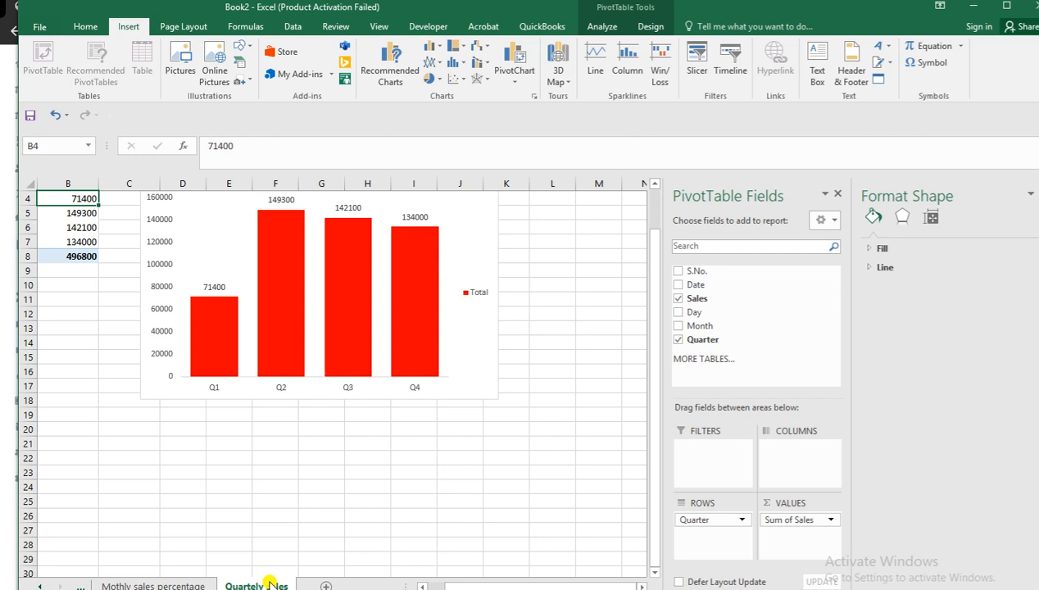
drag(268, 580, 302, 584)
click(162, 582)
scroll(251, 494, up, 1)
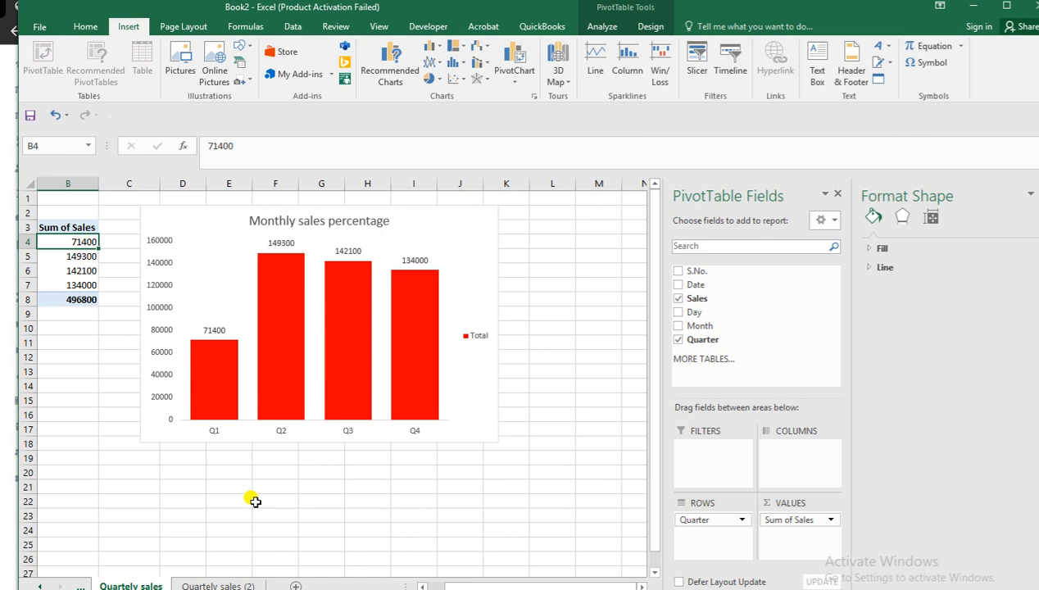
scroll(230, 528, down, 1)
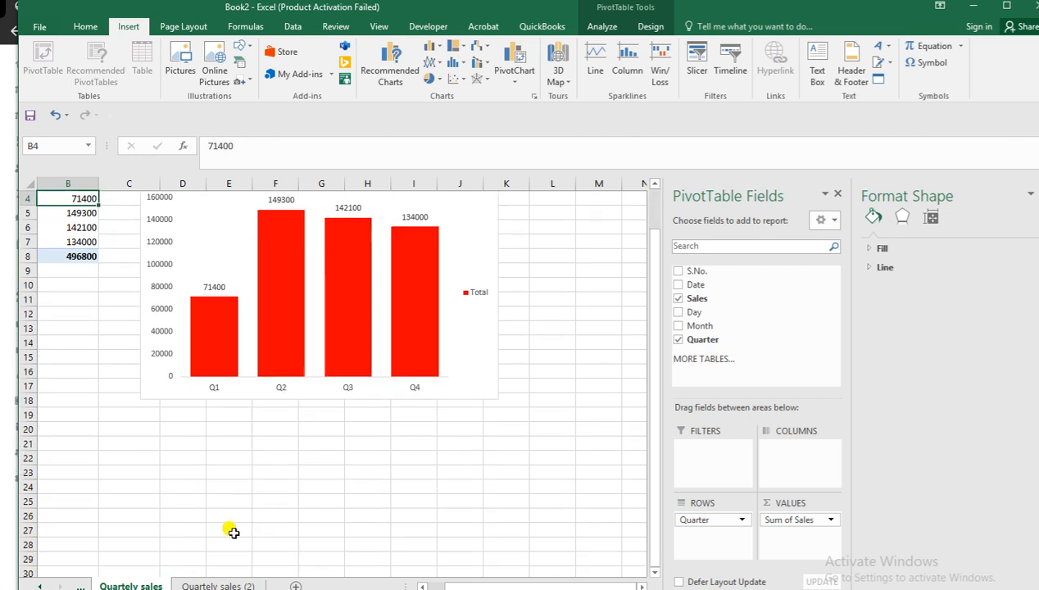
click(223, 584)
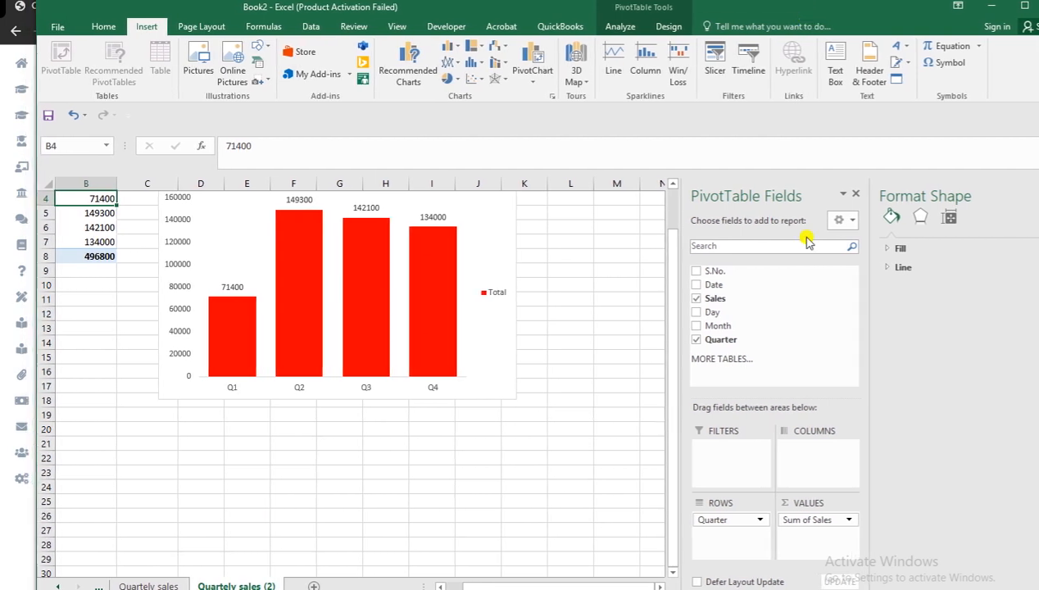
Step: Replace Quarter with Day in the rows of the copied sheet's PivotTable
drag(721, 520, 621, 482)
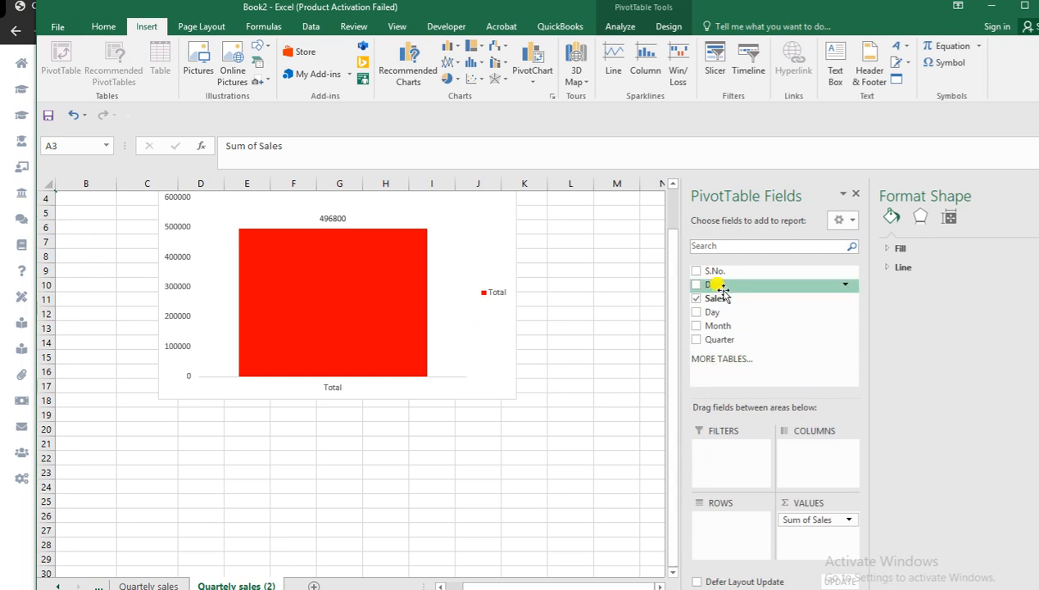
drag(721, 318, 723, 521)
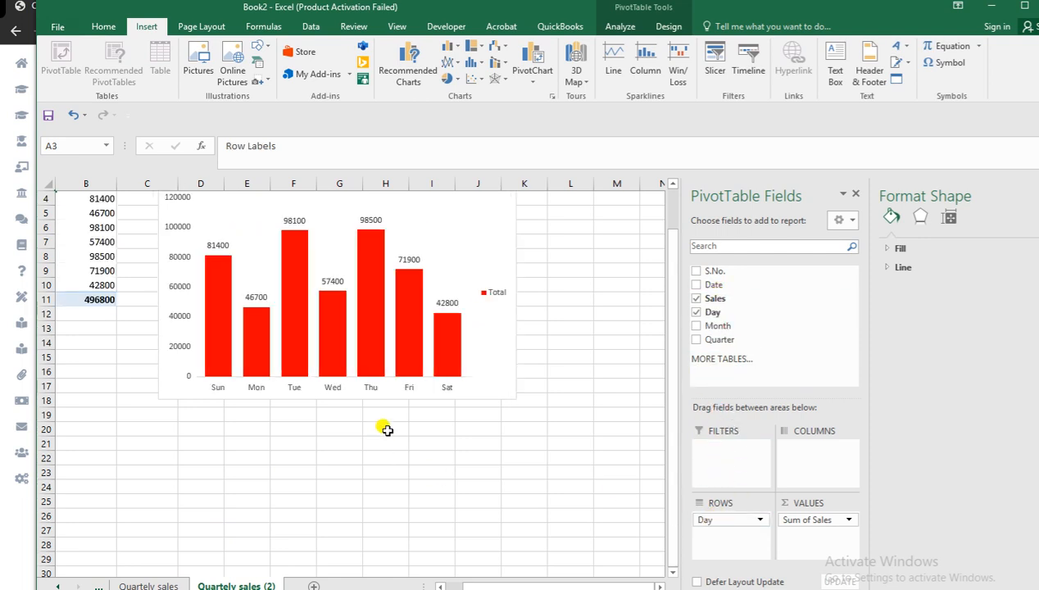
scroll(472, 407, up, 3)
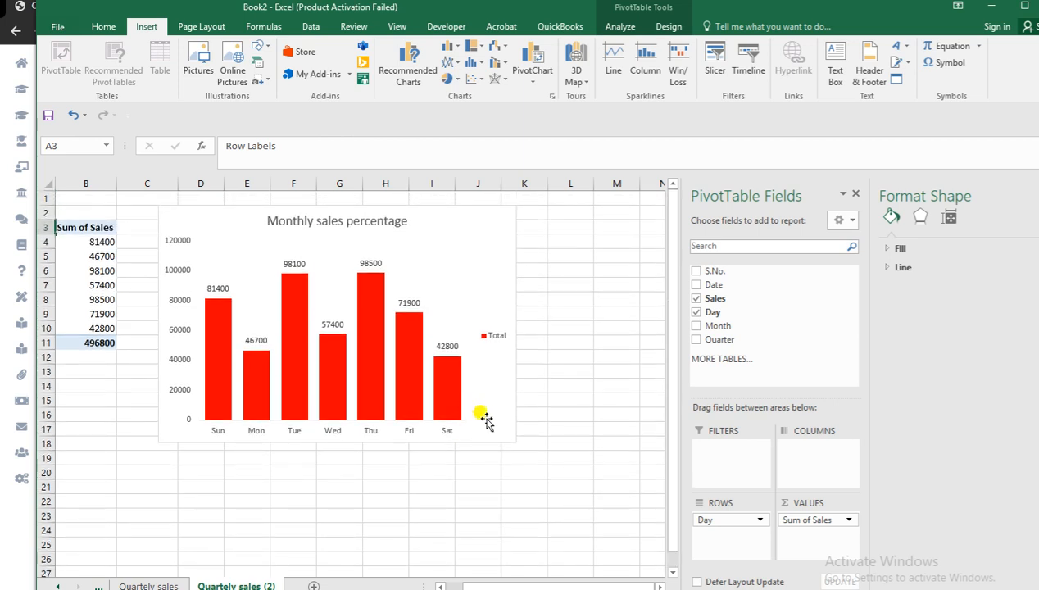
Step: Delete the red column chart from the Quartely sales (2) sheet
click(453, 218)
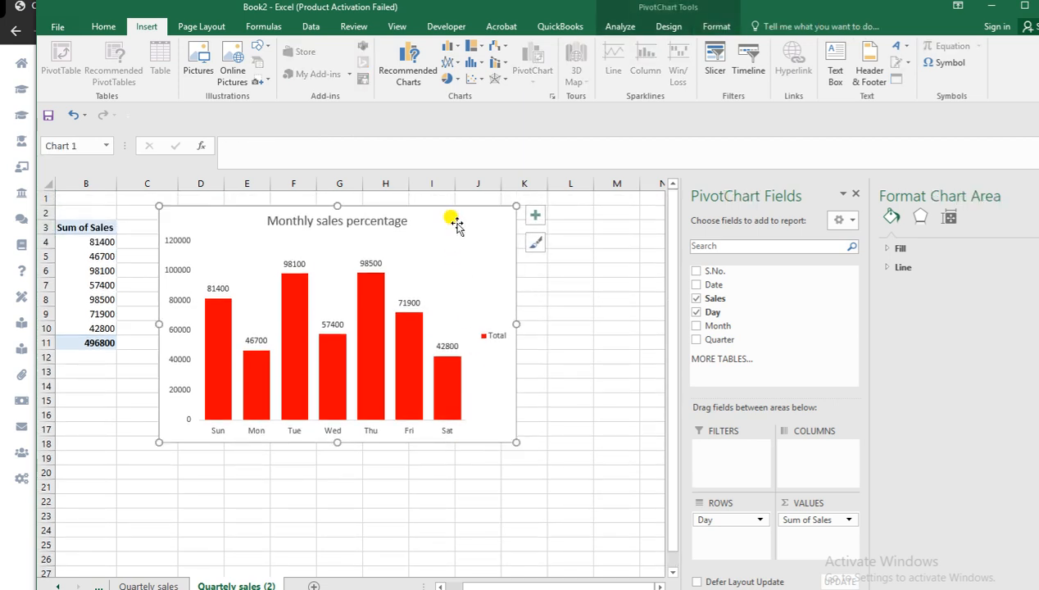
key(Delete)
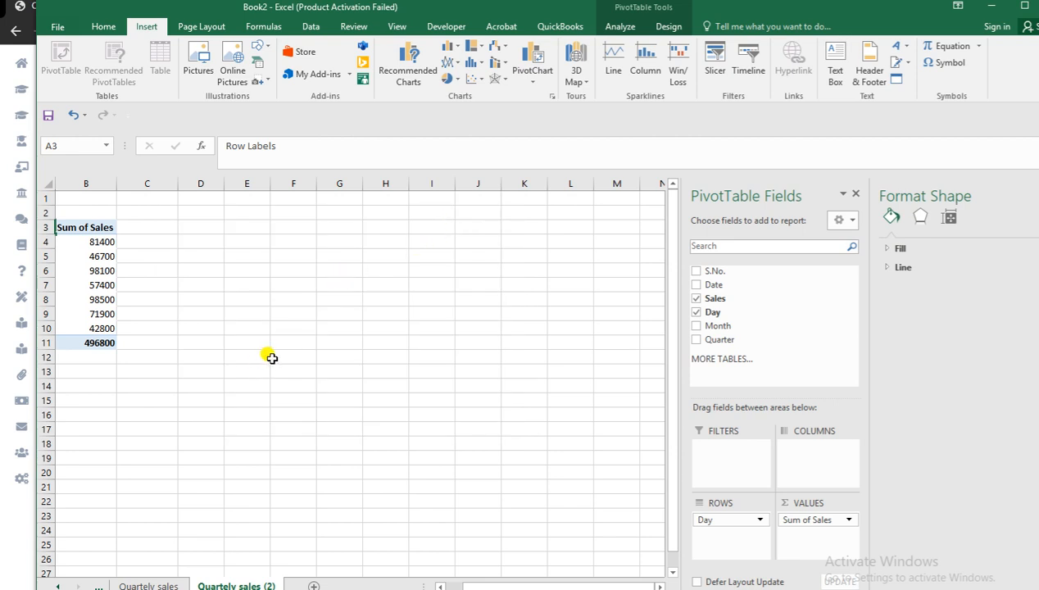
click(443, 586)
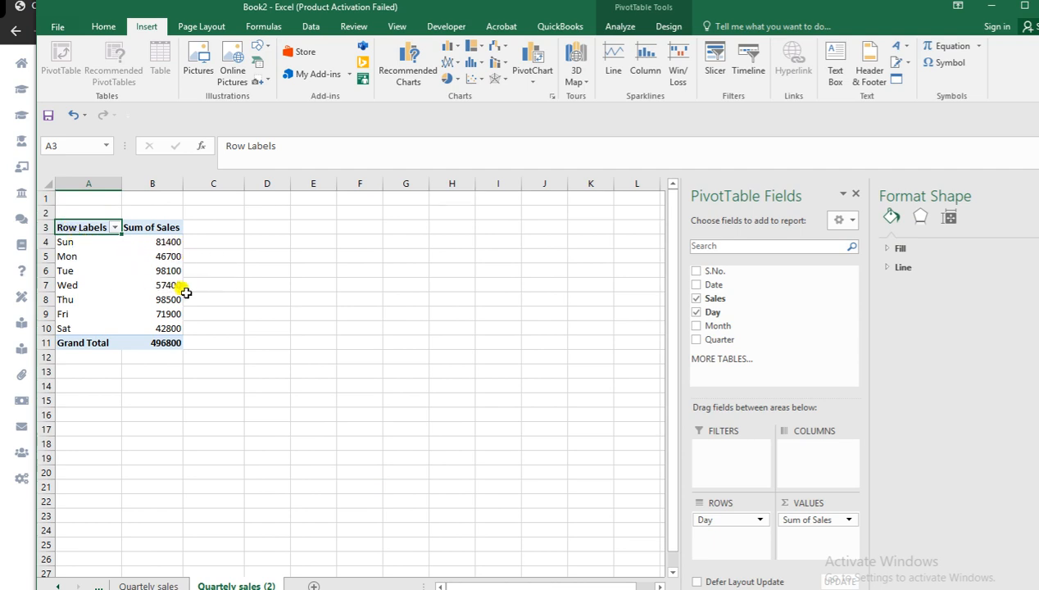
Step: Insert a 2-D Line PivotChart from the daily sales PivotTable and place it beside the table
click(256, 237)
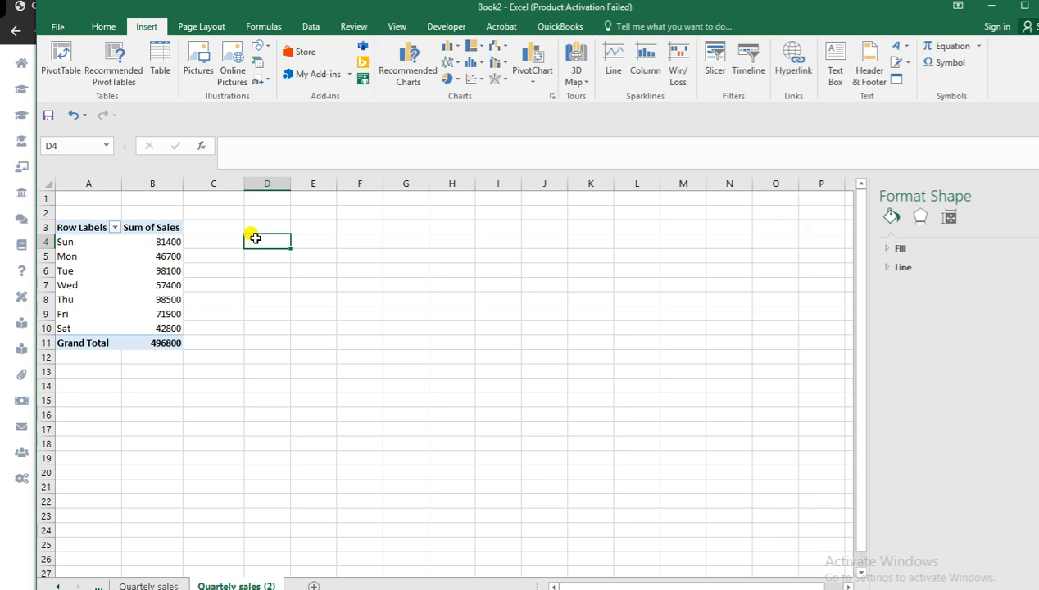
click(170, 242)
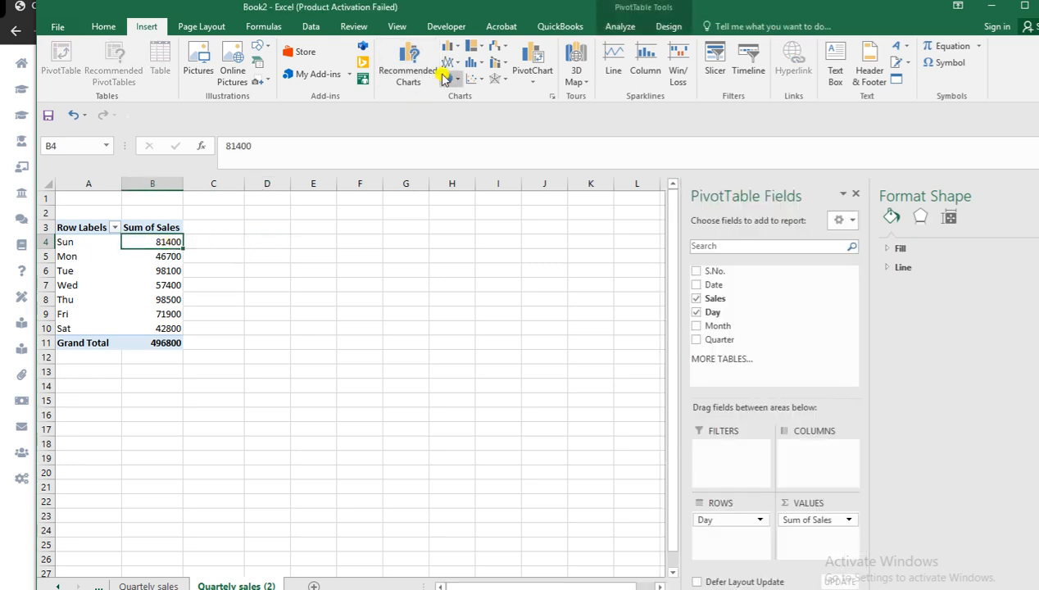
click(458, 71)
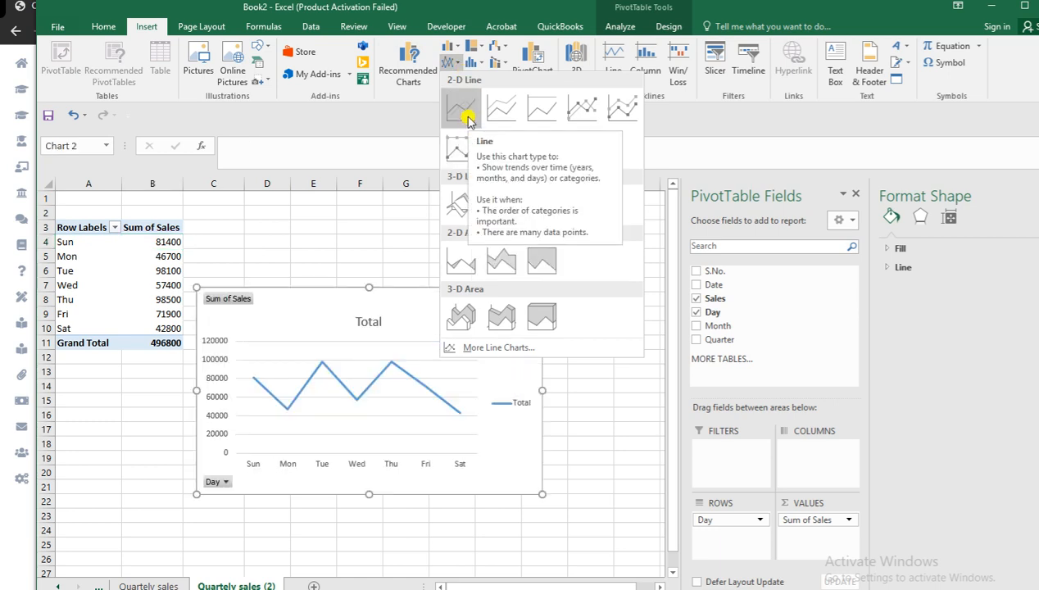
click(468, 119)
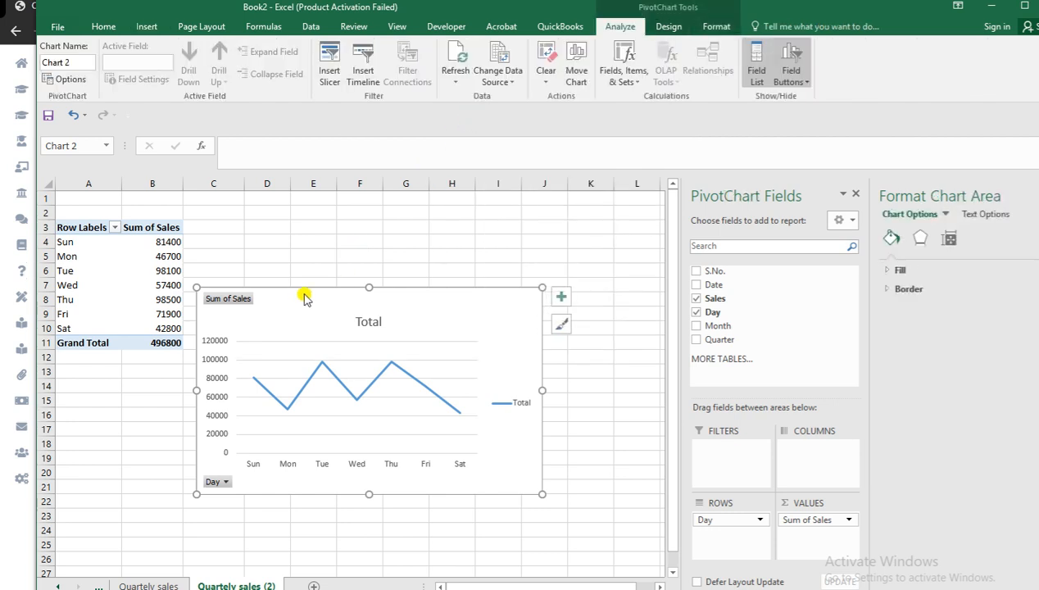
drag(297, 285, 336, 221)
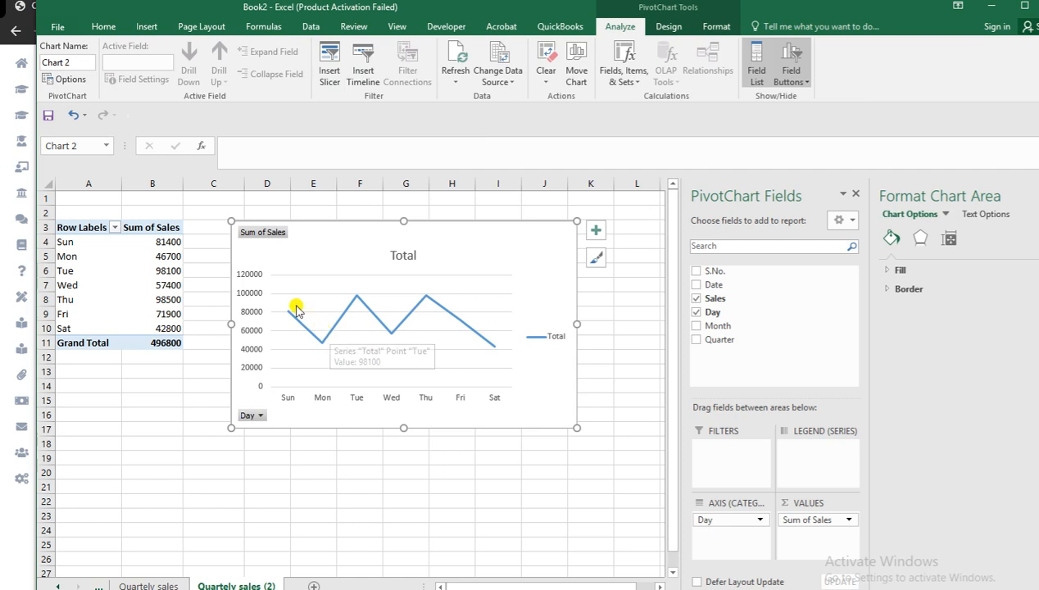
Step: Hide all field buttons on the daily line chart and delete its major gridlines
right_click(282, 233)
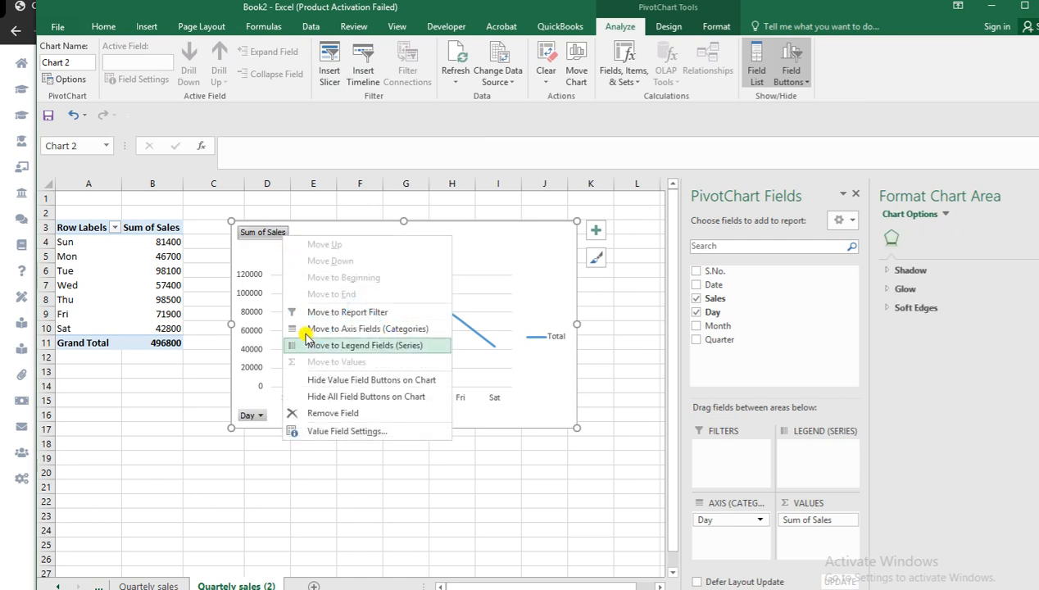
click(317, 396)
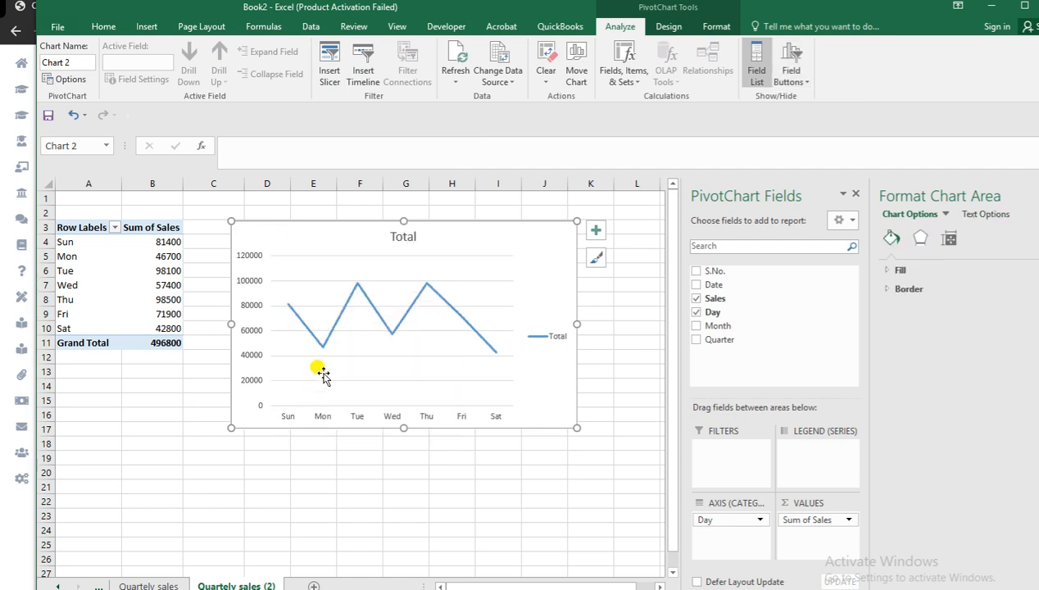
click(328, 276)
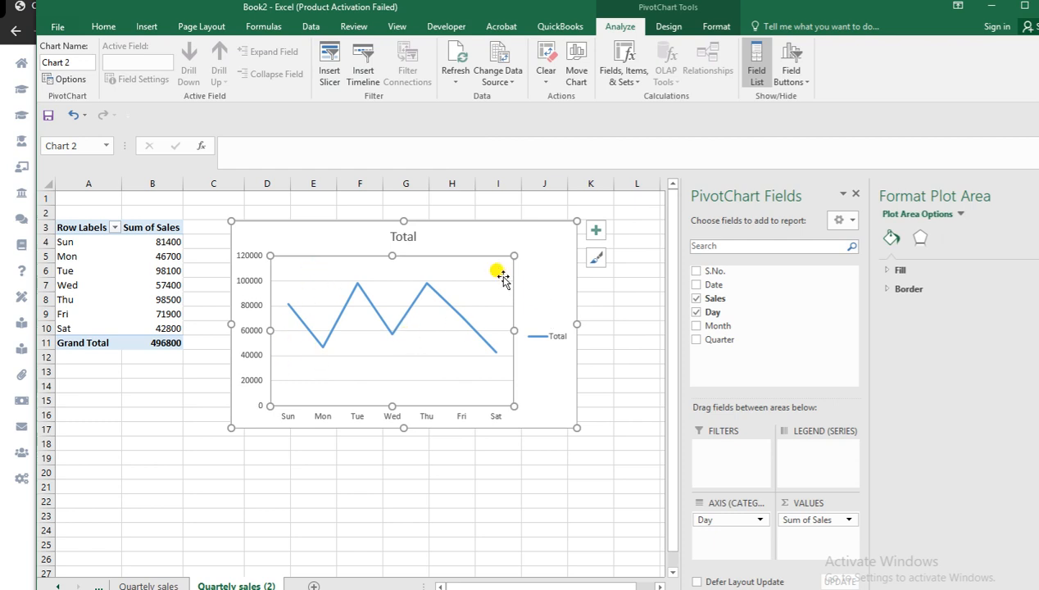
click(526, 381)
click(490, 348)
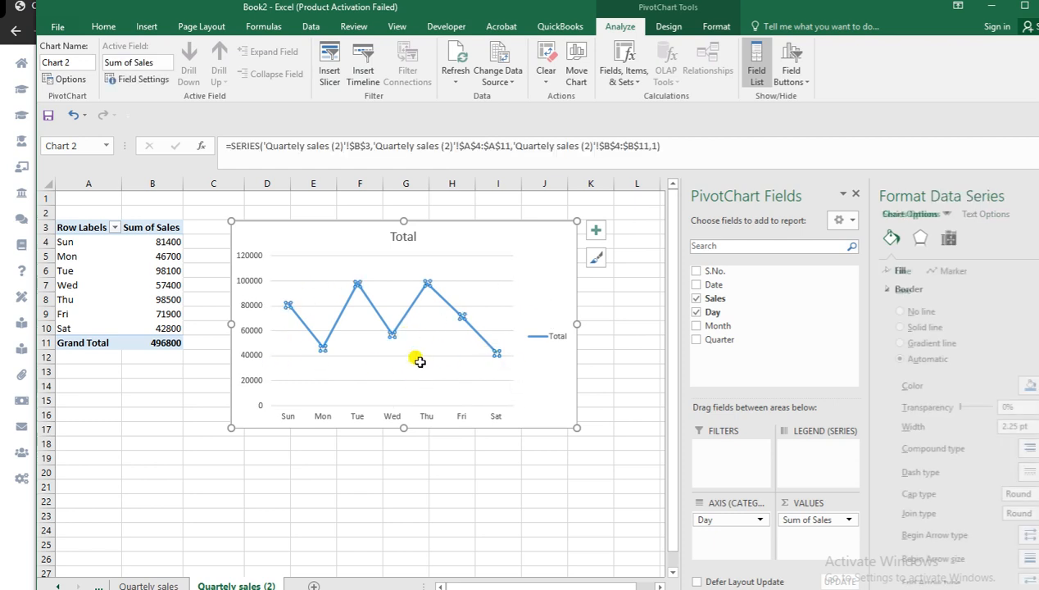
click(337, 375)
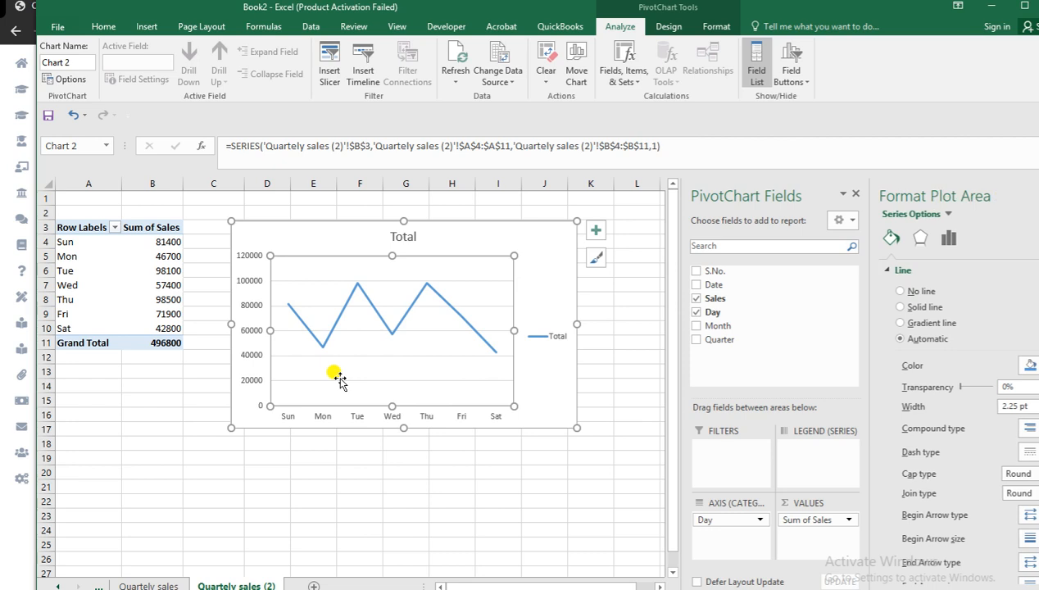
click(291, 281)
key(Delete)
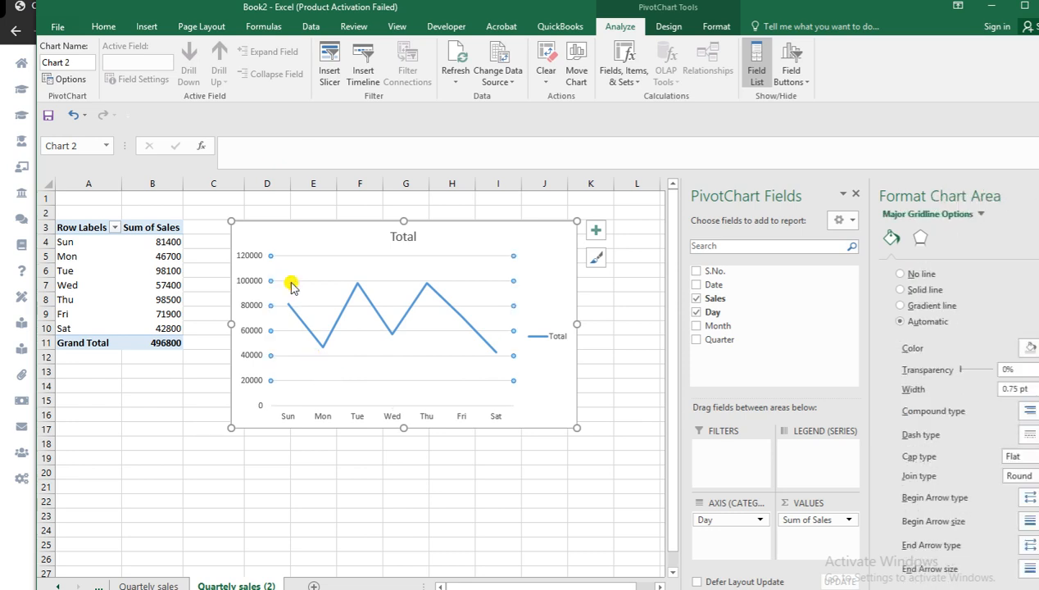
Step: Try to recolour the daily chart's line series by giving it the standard purple fill
click(326, 338)
right_click(326, 338)
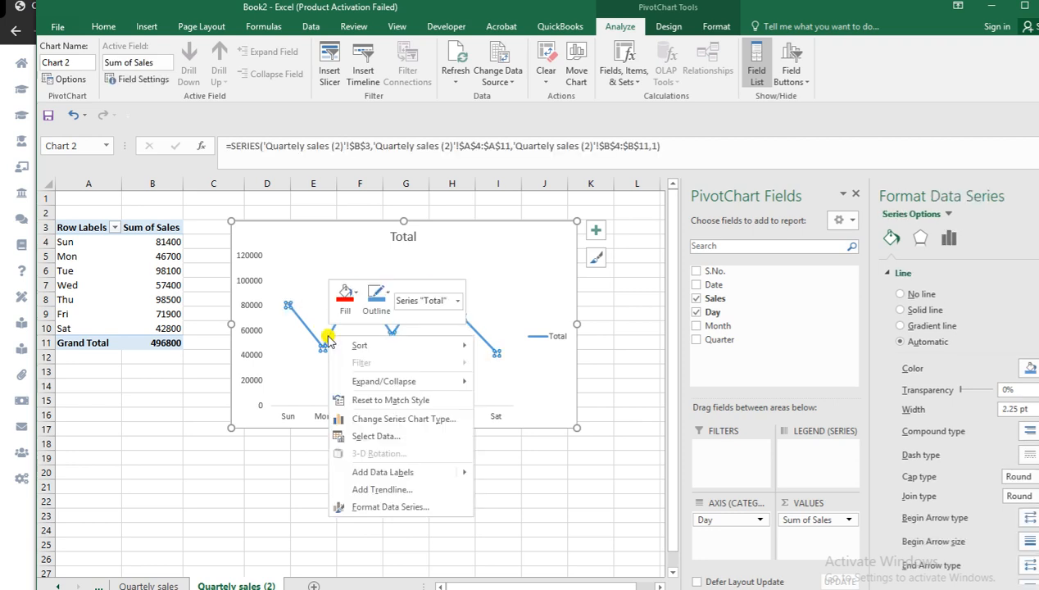
click(353, 295)
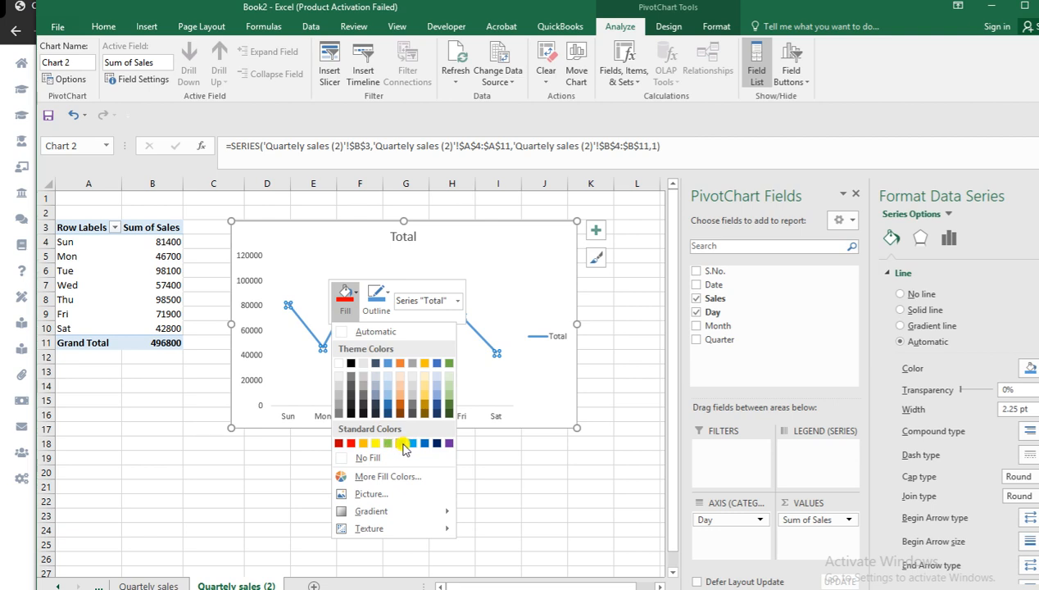
click(449, 443)
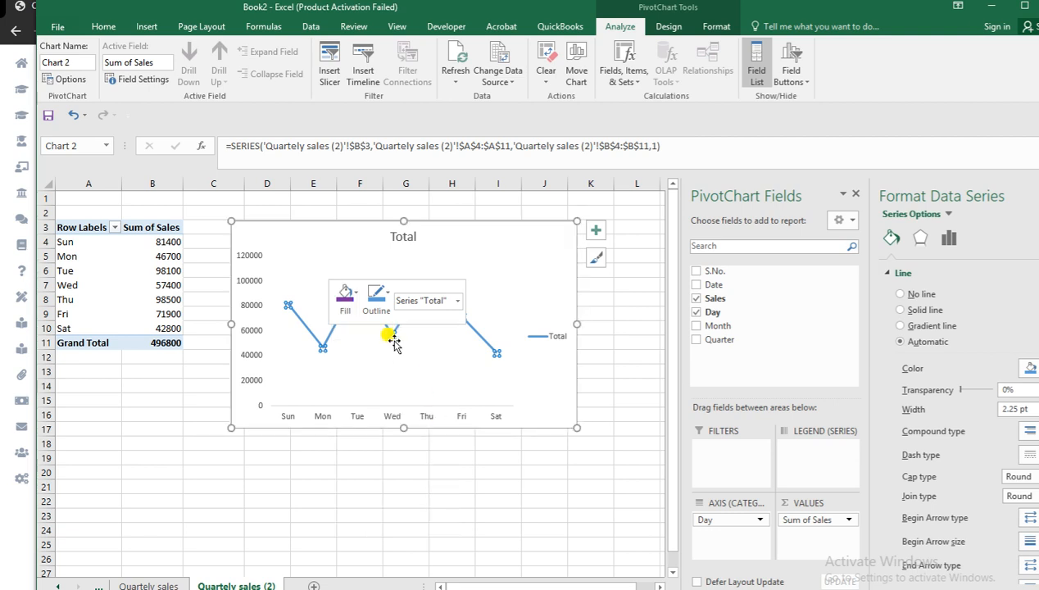
click(361, 345)
click(393, 329)
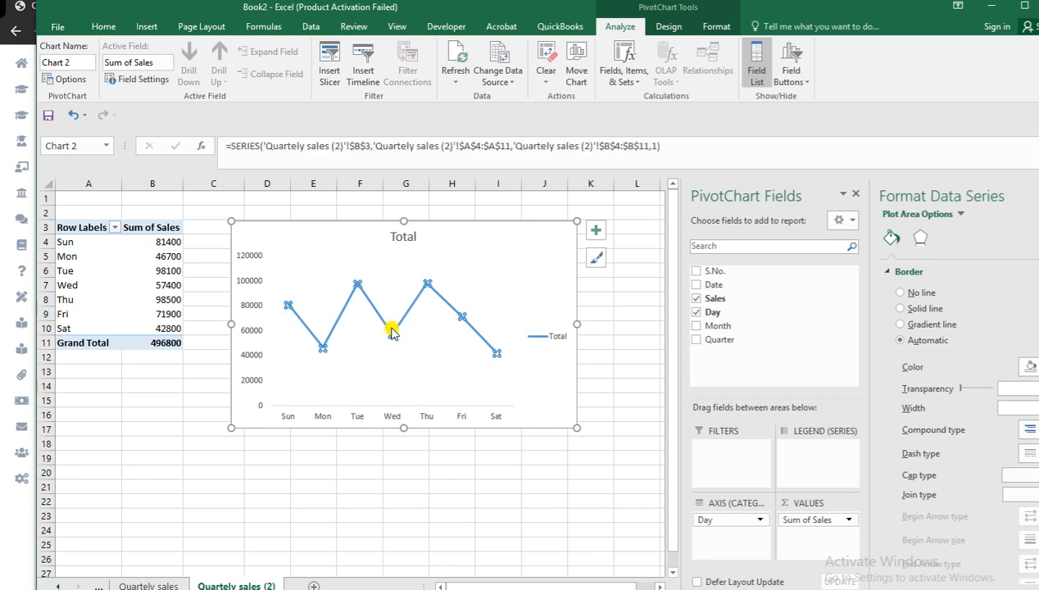
click(320, 329)
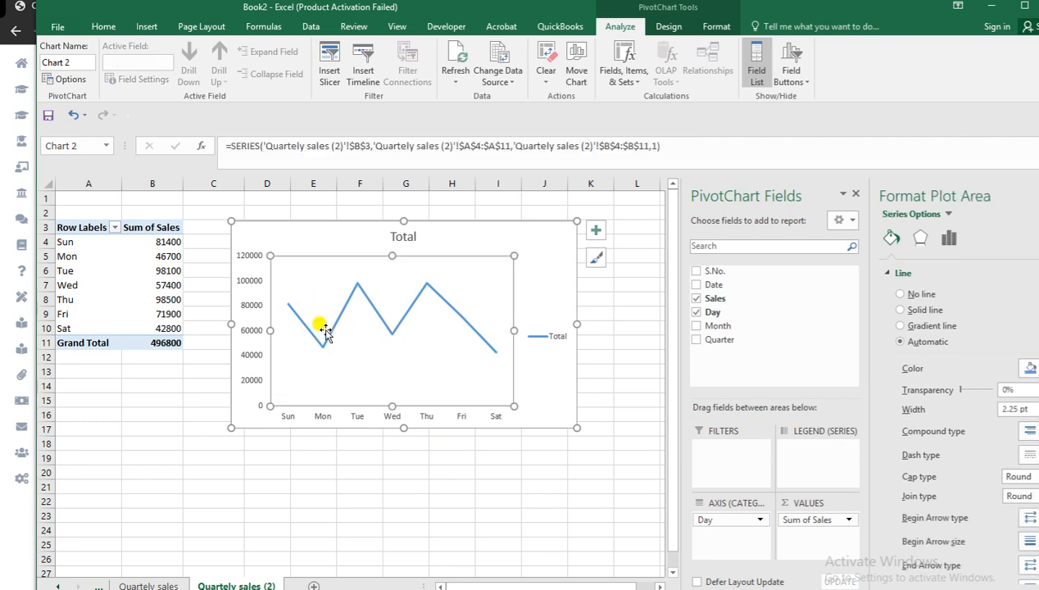
Step: Try the standard purple fill on the daily line chart's plot area and clear it again with No Fill
right_click(492, 296)
click(510, 253)
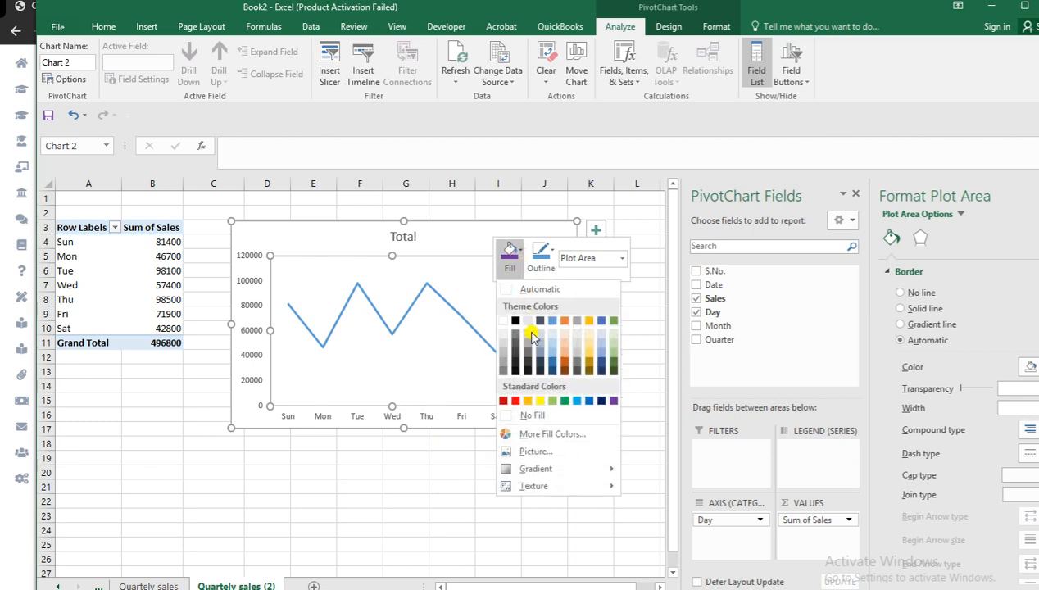
click(612, 400)
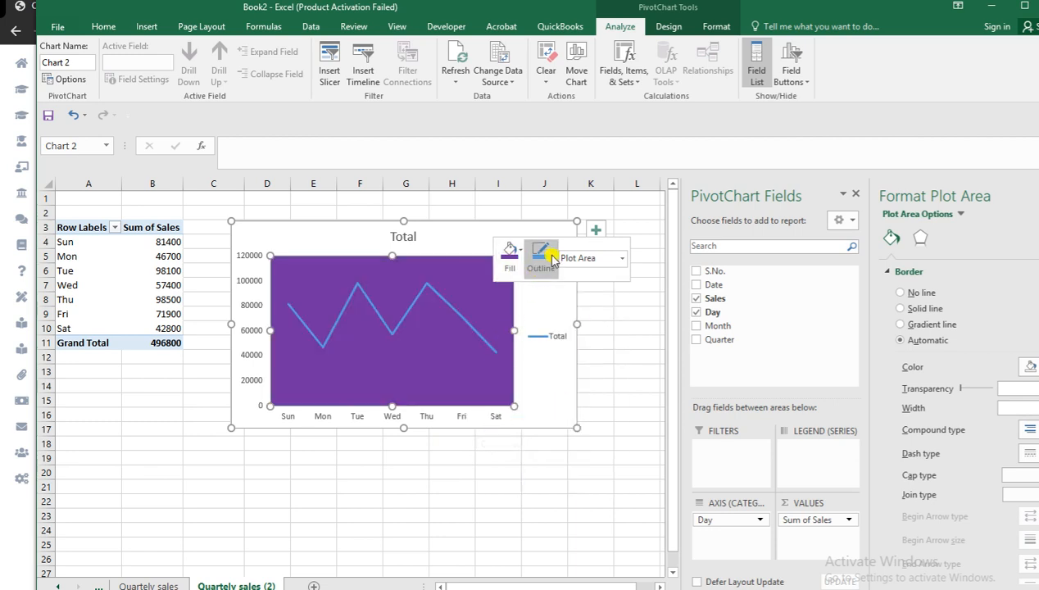
click(522, 250)
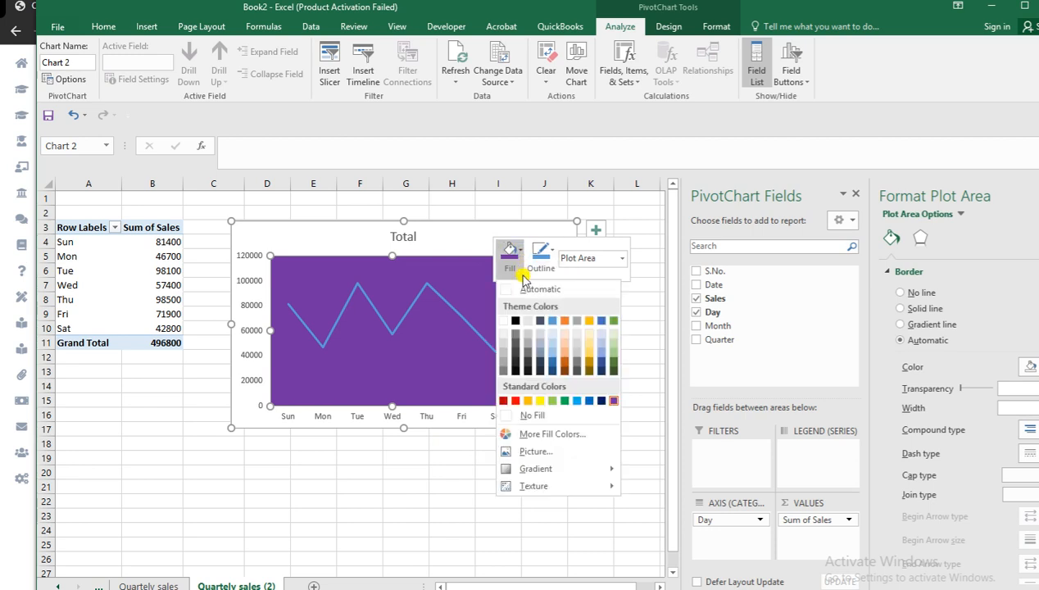
click(525, 413)
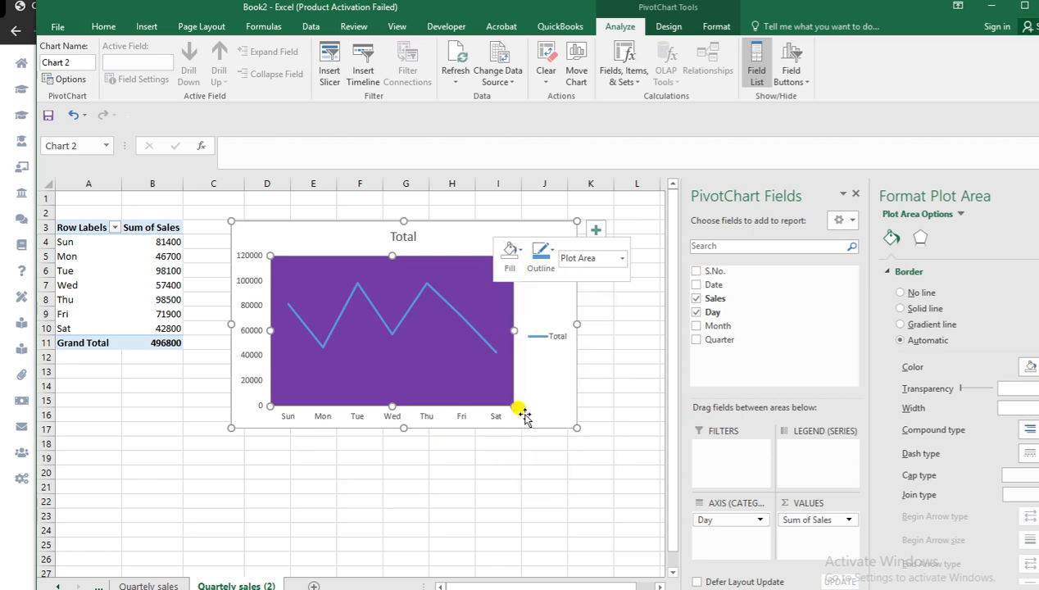
Step: Outline the daily line chart's plot area in standard purple and deselect the chart
click(551, 252)
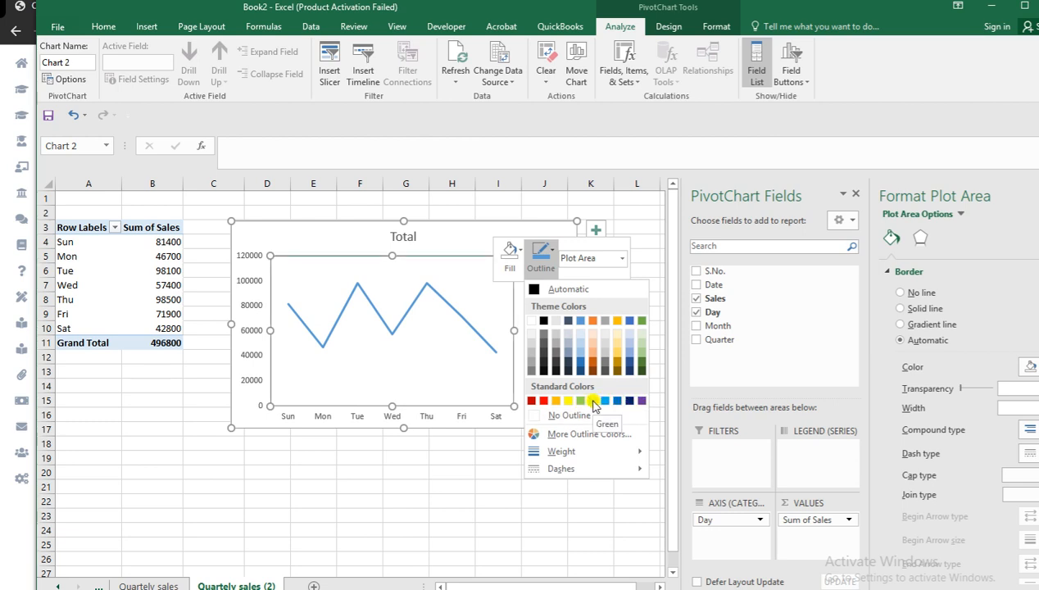
click(639, 400)
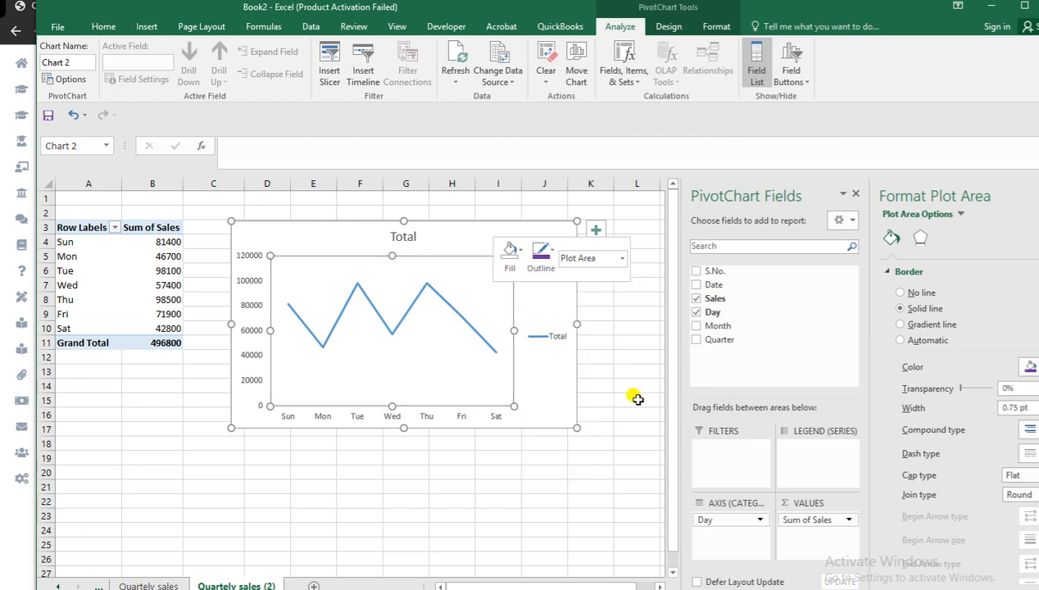
click(505, 458)
click(610, 343)
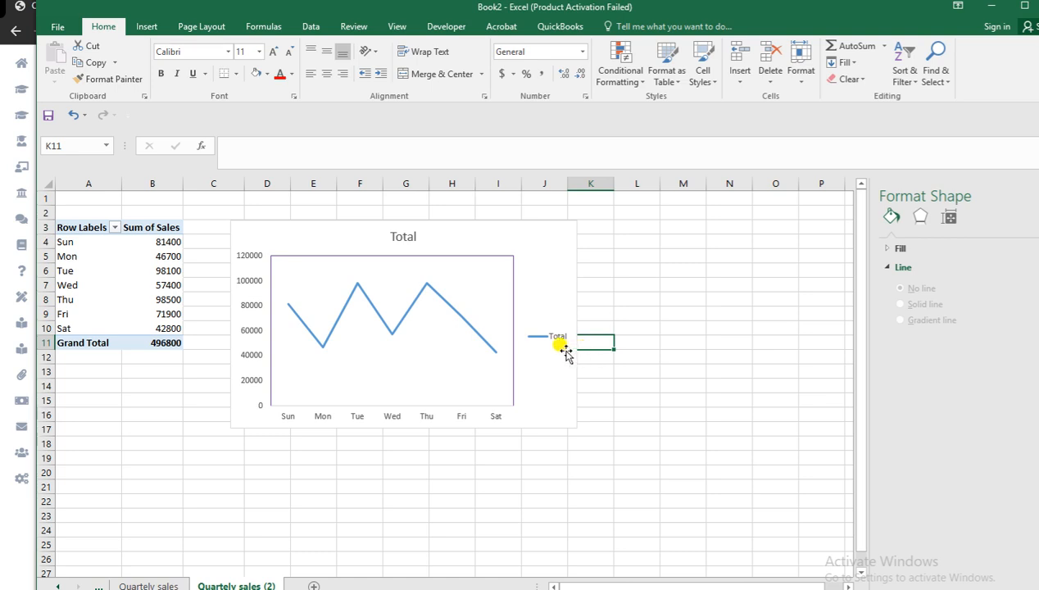
Step: Add data labels to the line series of the daily sales chart and deselect the chart
click(424, 286)
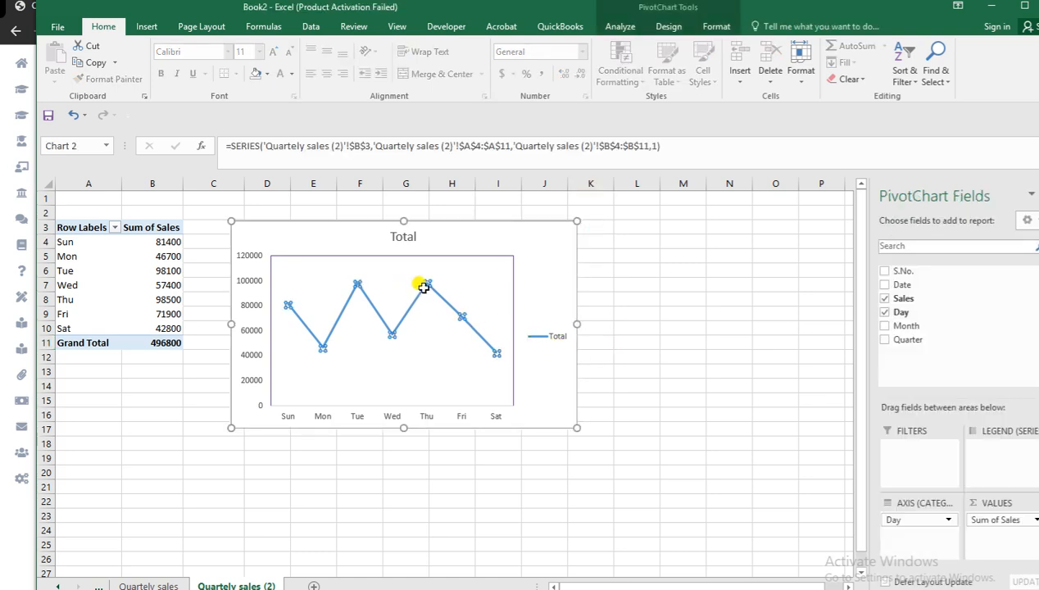
right_click(424, 287)
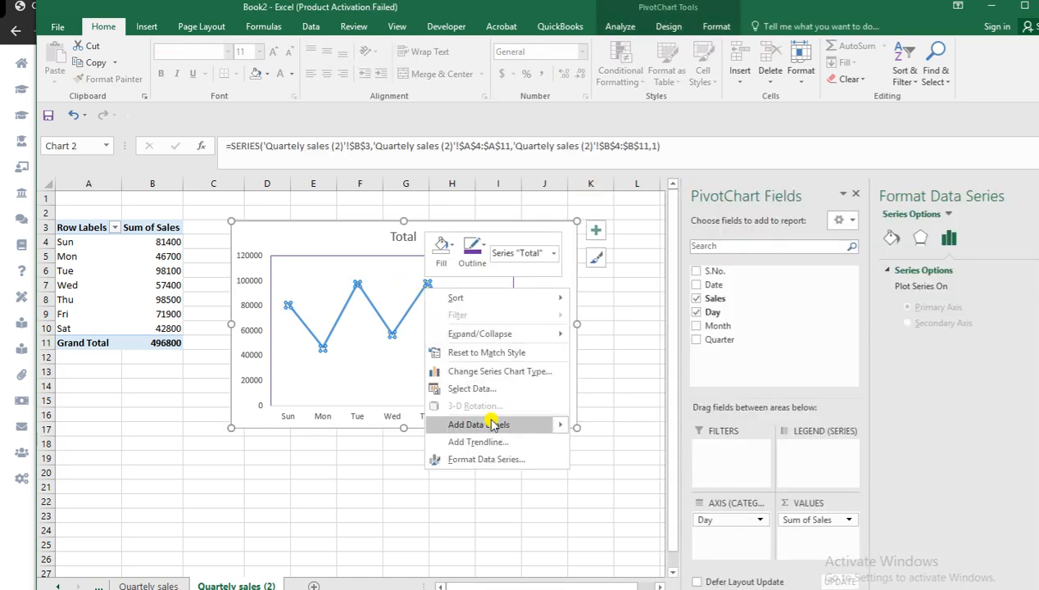
mouse_move(492, 425)
click(596, 427)
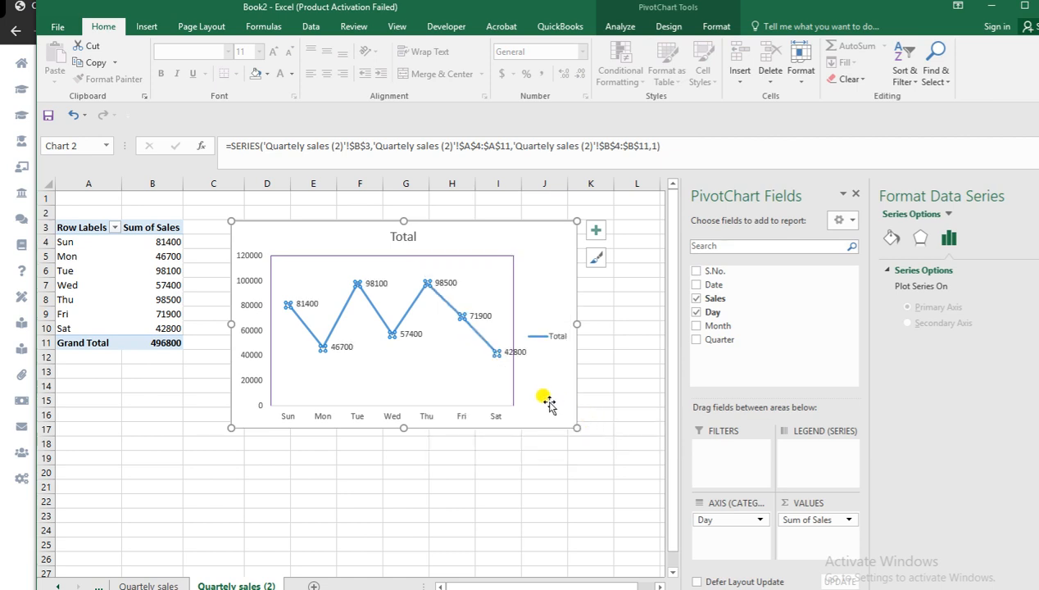
click(447, 375)
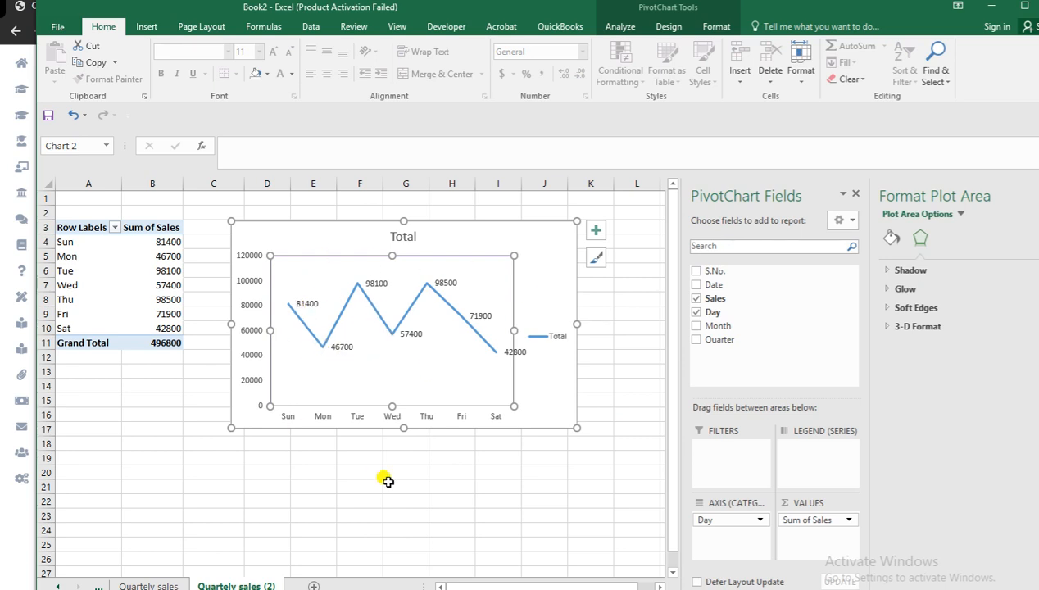
click(353, 461)
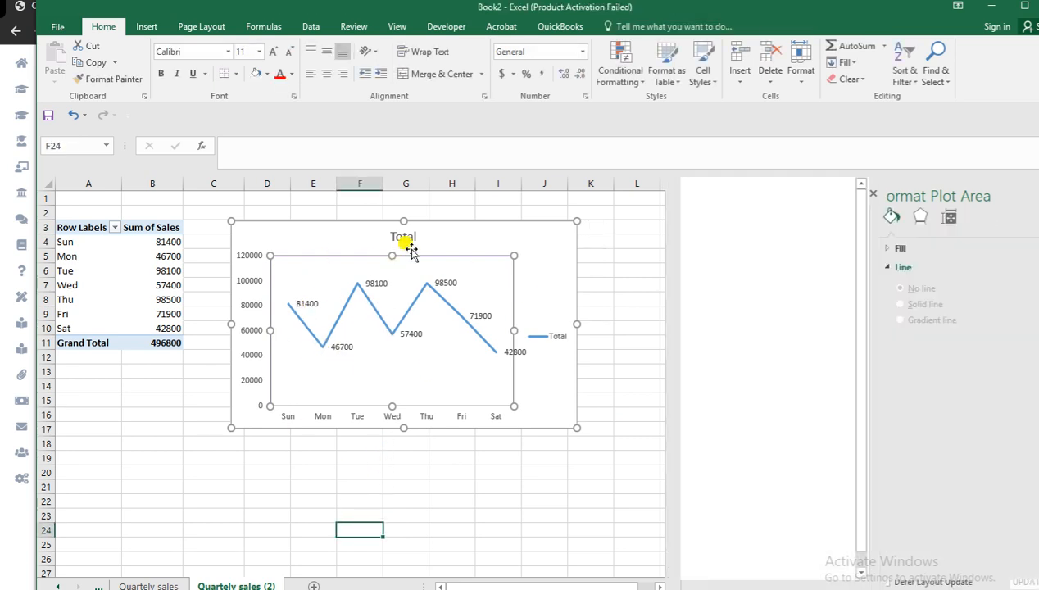
Step: Replace the line chart's title with "Weekly sales"
click(405, 227)
double_click(412, 228)
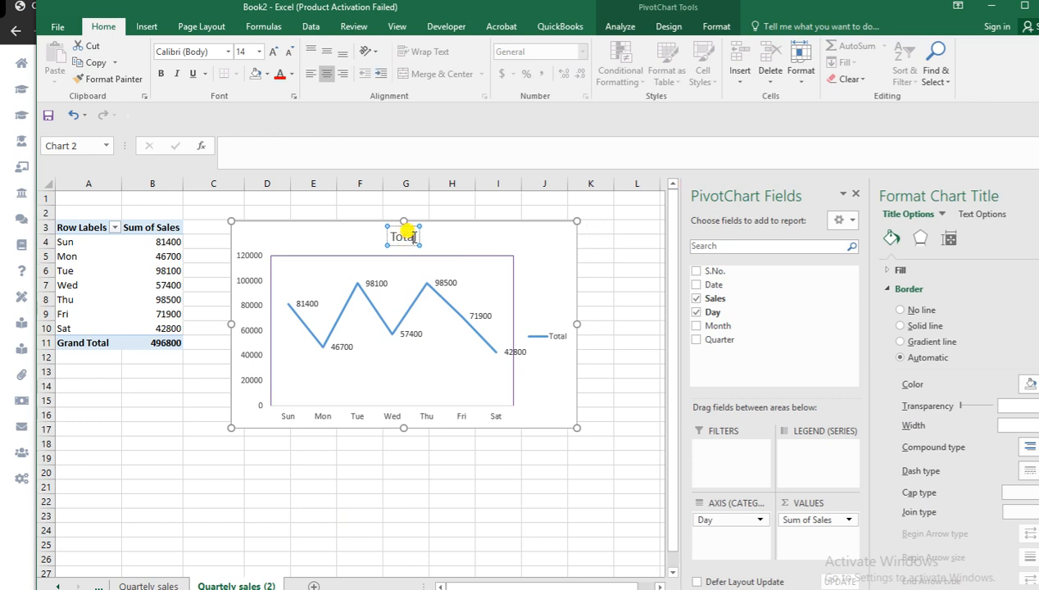
key(BackSpace)
key(BackSpace)
key(BackSpace)
key(BackSpace)
key(BackSpace)
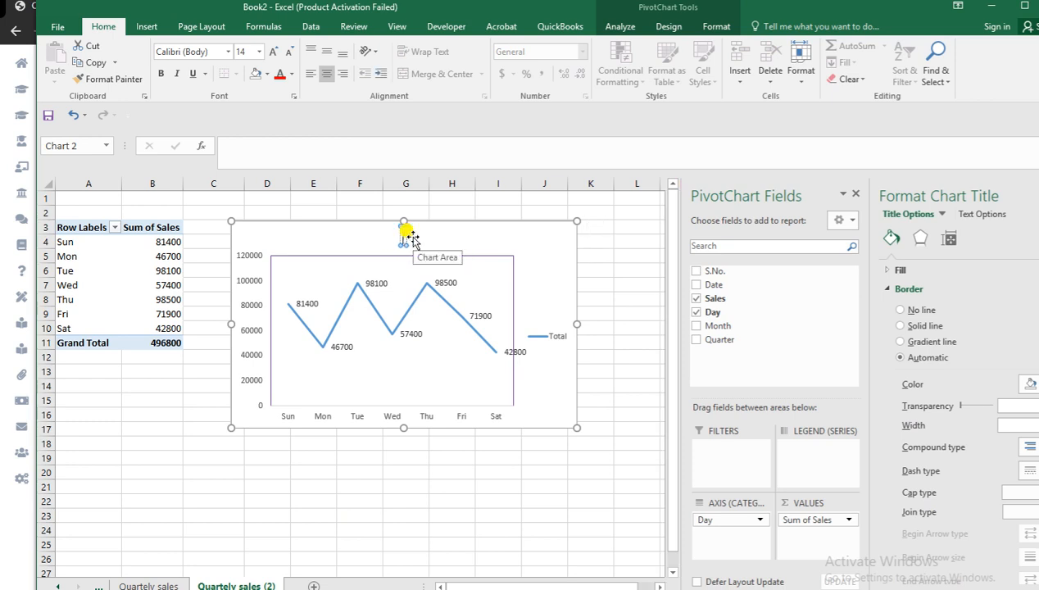
text(Weekly Sales)
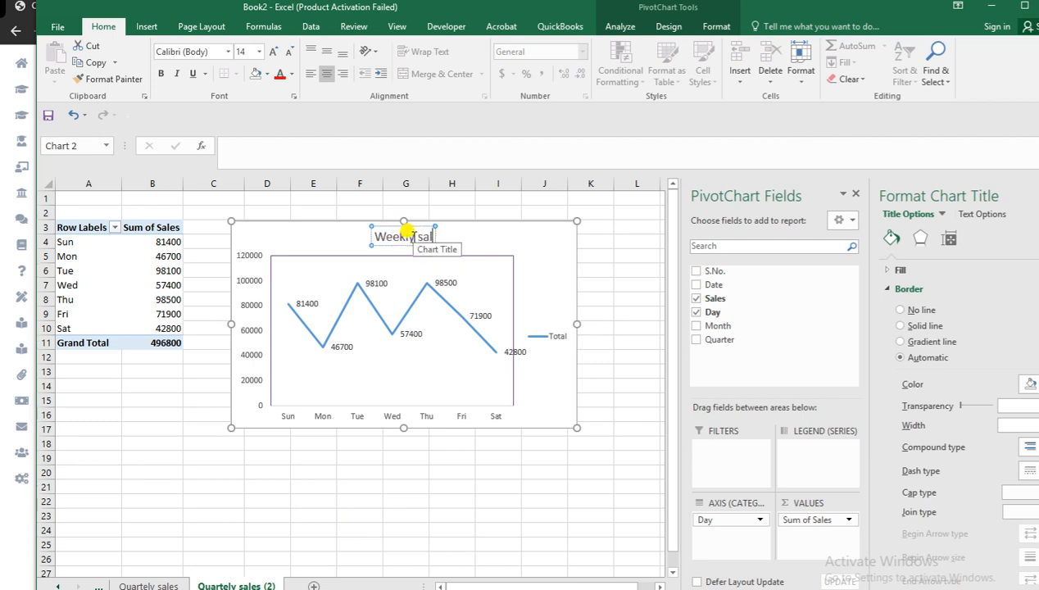
click(324, 455)
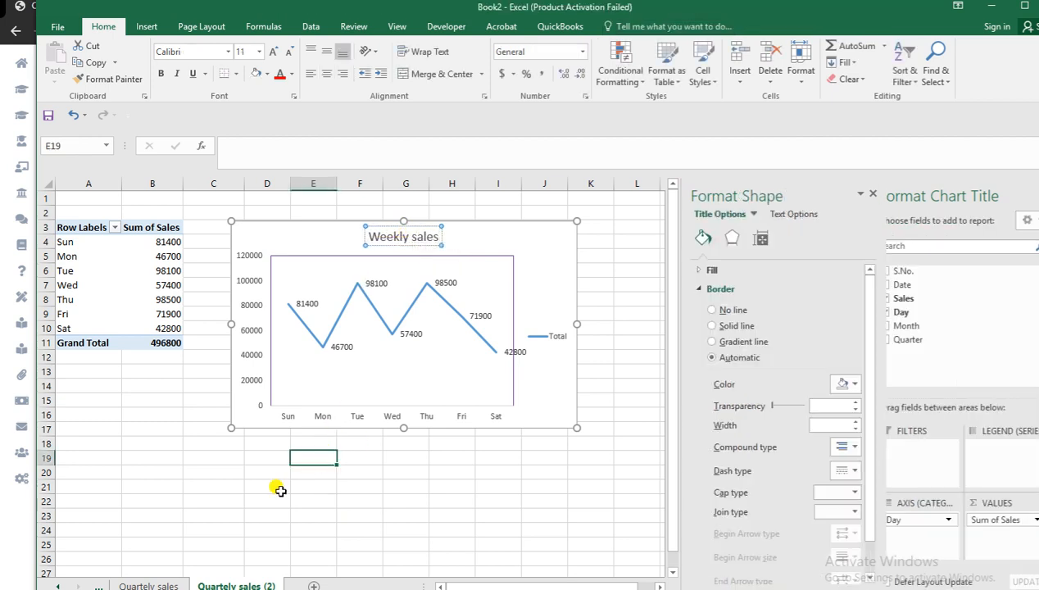
Step: Rename the Quartely sales (2) sheet as "Weekly sales"
right_click(205, 585)
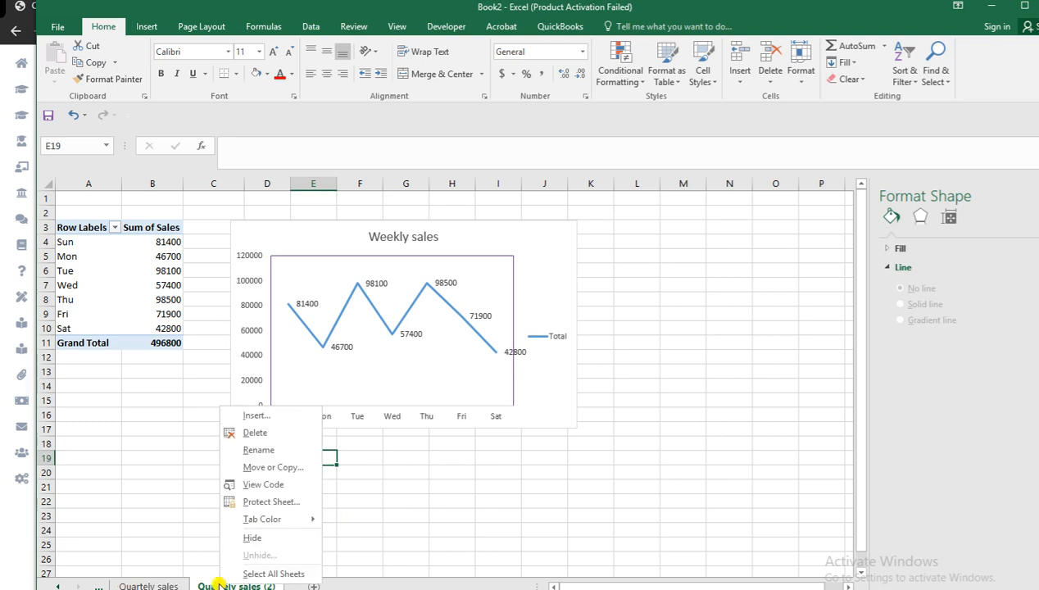
click(259, 451)
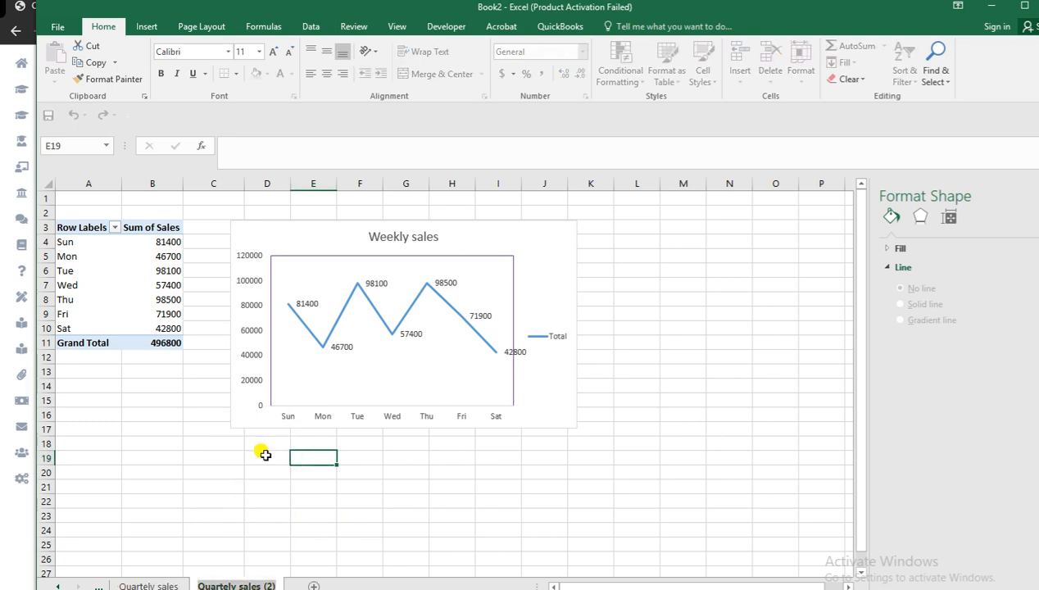
text(Weekly sa)
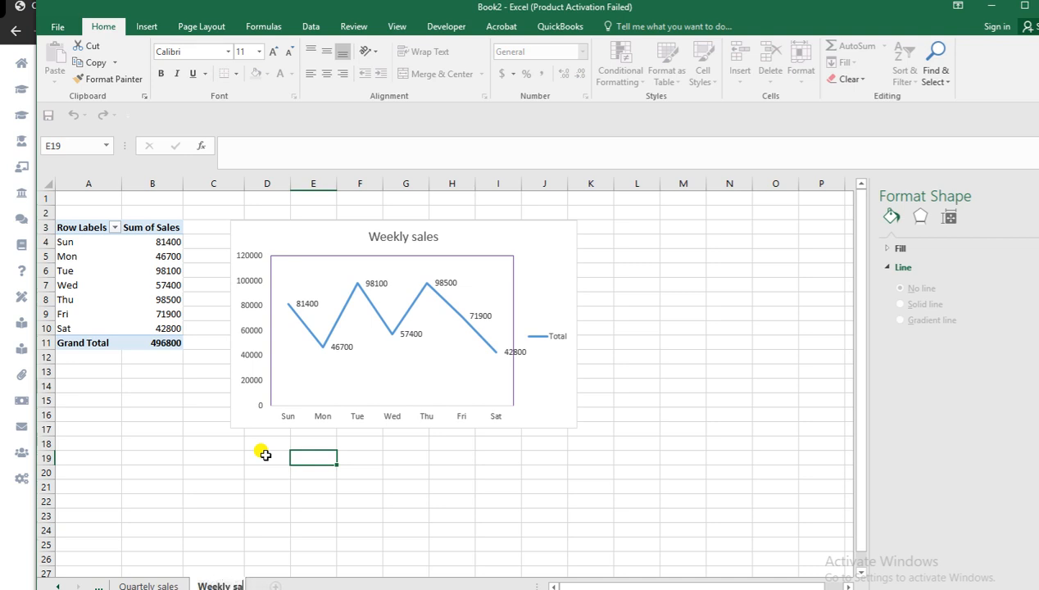
click(155, 488)
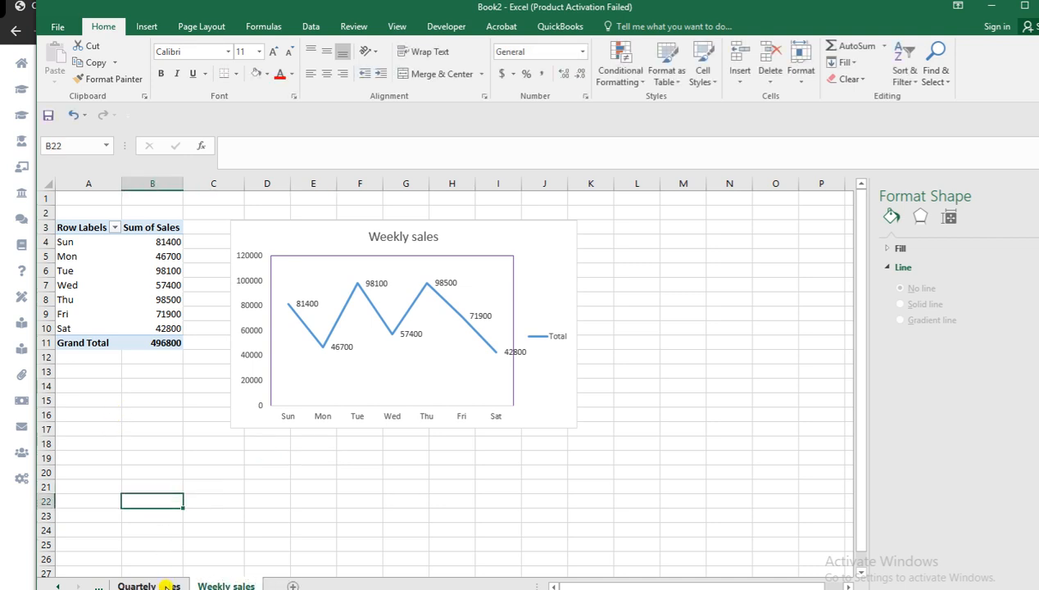
Step: Change the title of the red column chart on the Quartely sales sheet to "Quartely sales"
click(157, 583)
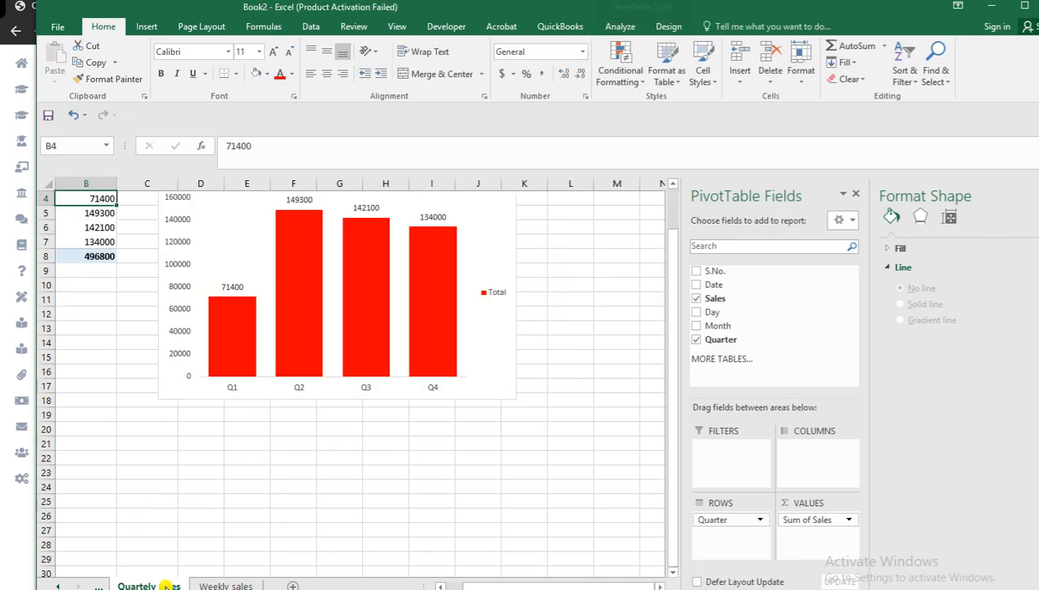
click(63, 585)
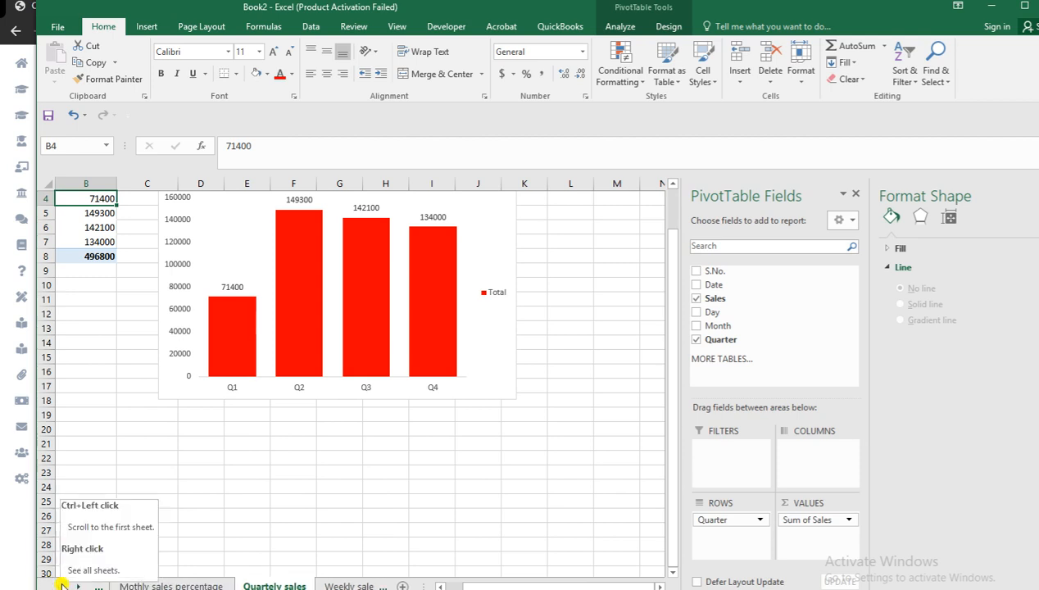
scroll(641, 343, up, 1)
click(319, 221)
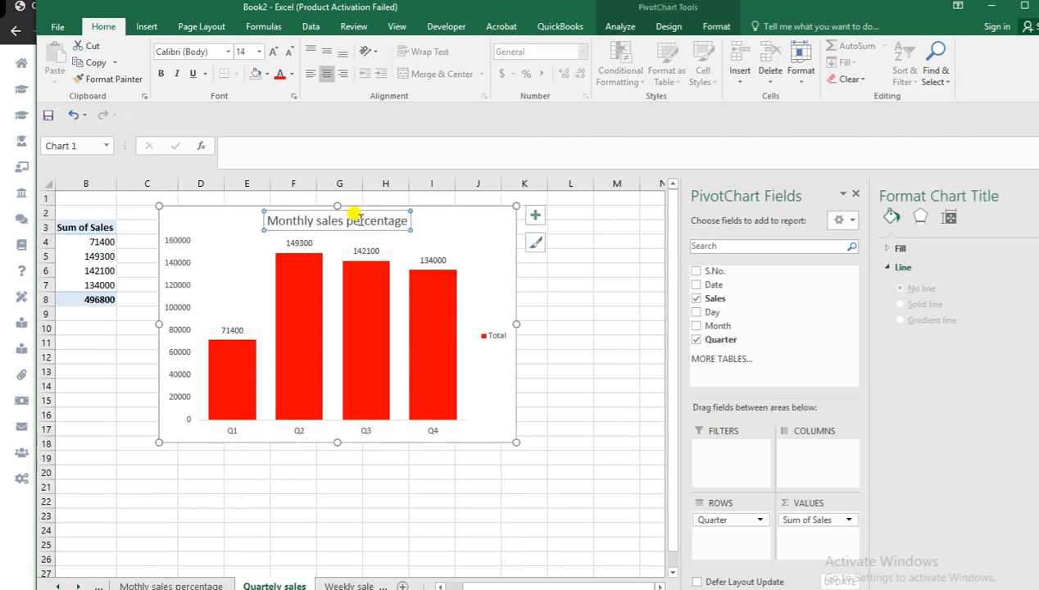
click(316, 222)
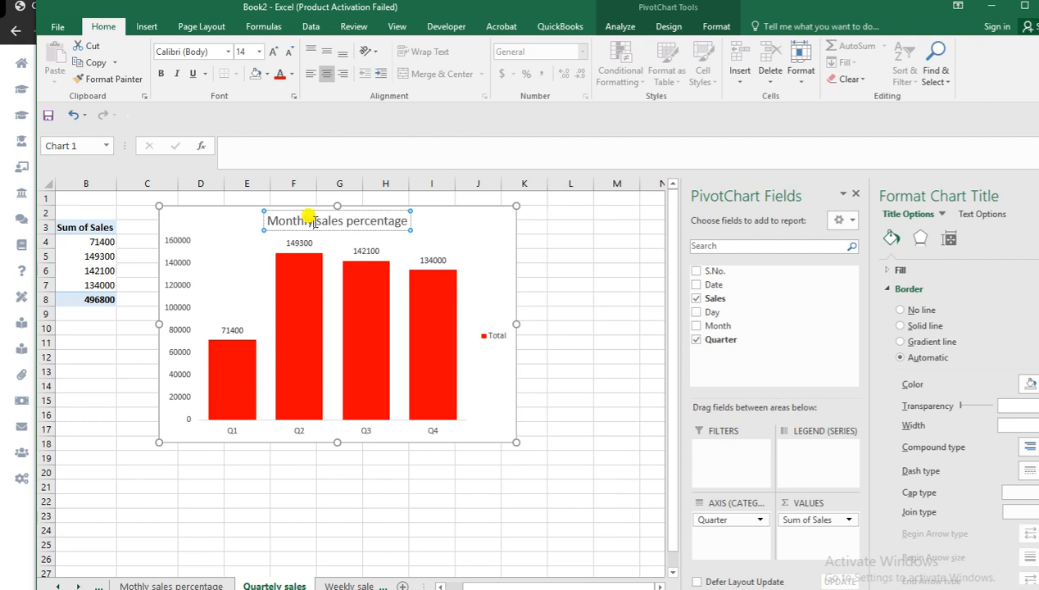
key(BackSpace)
key(BackSpace)
key(BackSpace)
key(BackSpace)
key(BackSpace)
key(BackSpace)
key(BackSpace)
key(BackSpace)
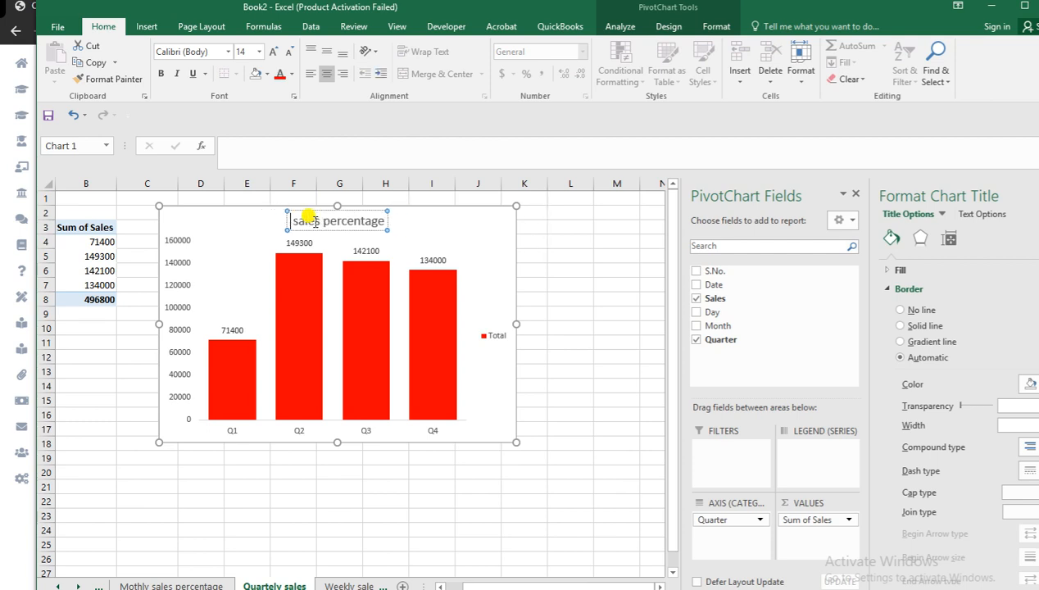
text(Quar)
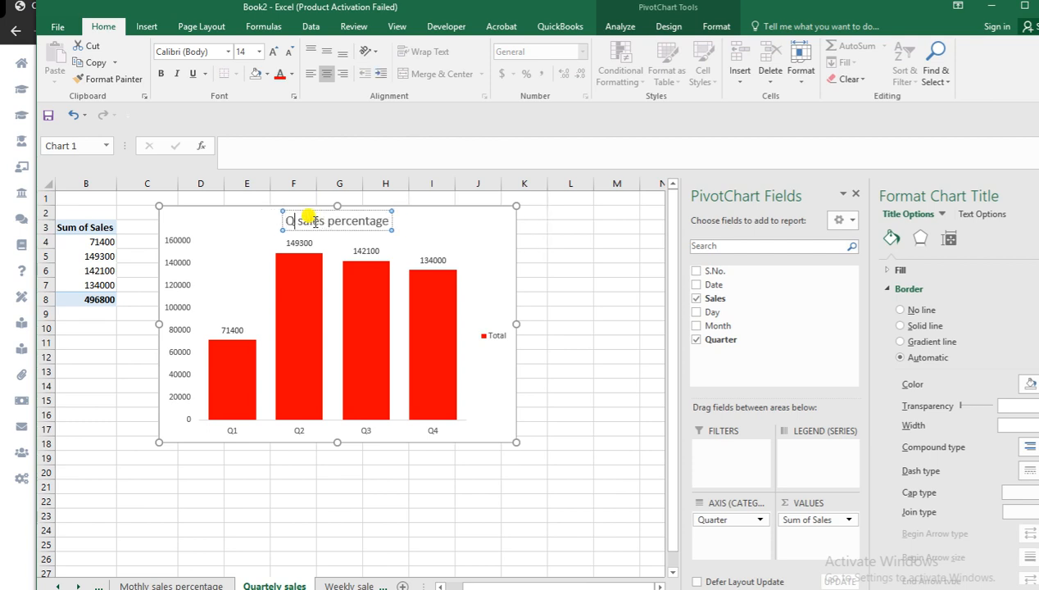
text(tely sale)
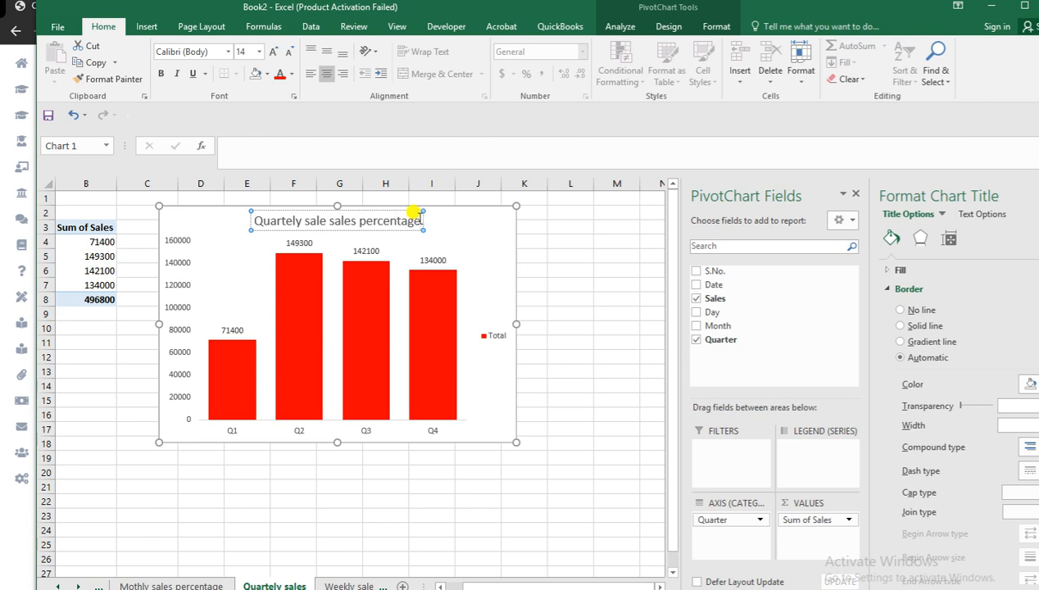
key(BackSpace)
key(BackSpace)
key(BackSpace)
key(BackSpace)
key(BackSpace)
key(BackSpace)
key(BackSpace)
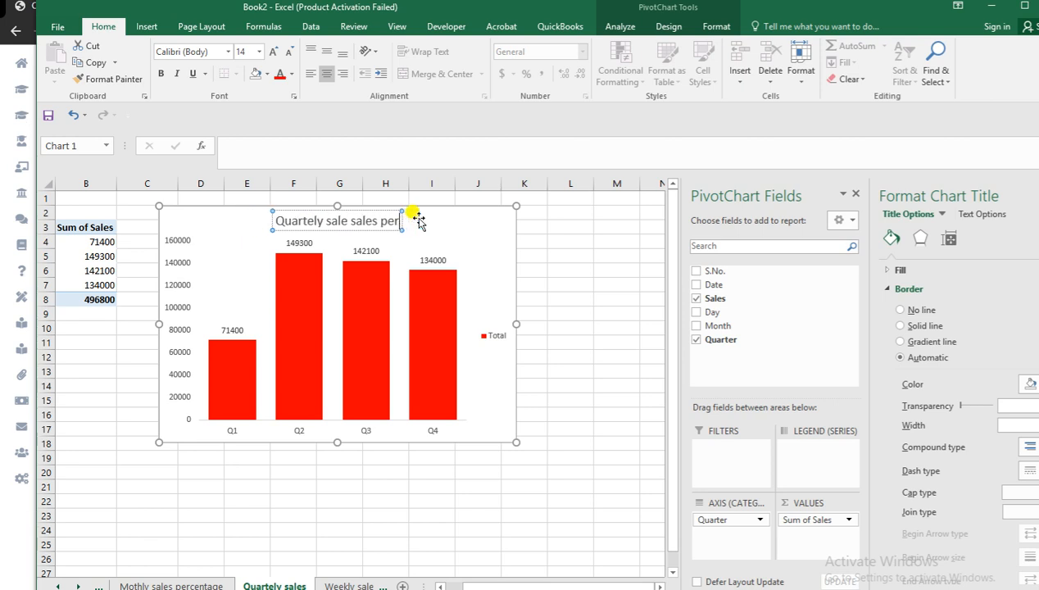
key(BackSpace)
key(BackSpace)
key(BackSpace)
key(BackSpace)
key(BackSpace)
key(BackSpace)
key(BackSpace)
key(BackSpace)
key(BackSpace)
key(BackSpace)
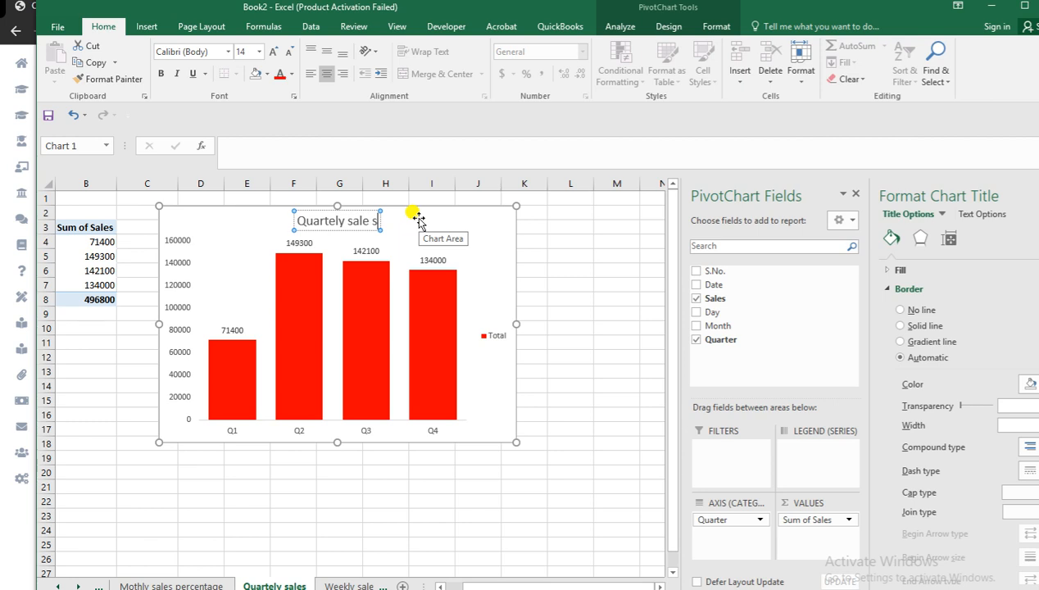
text(s)
click(590, 295)
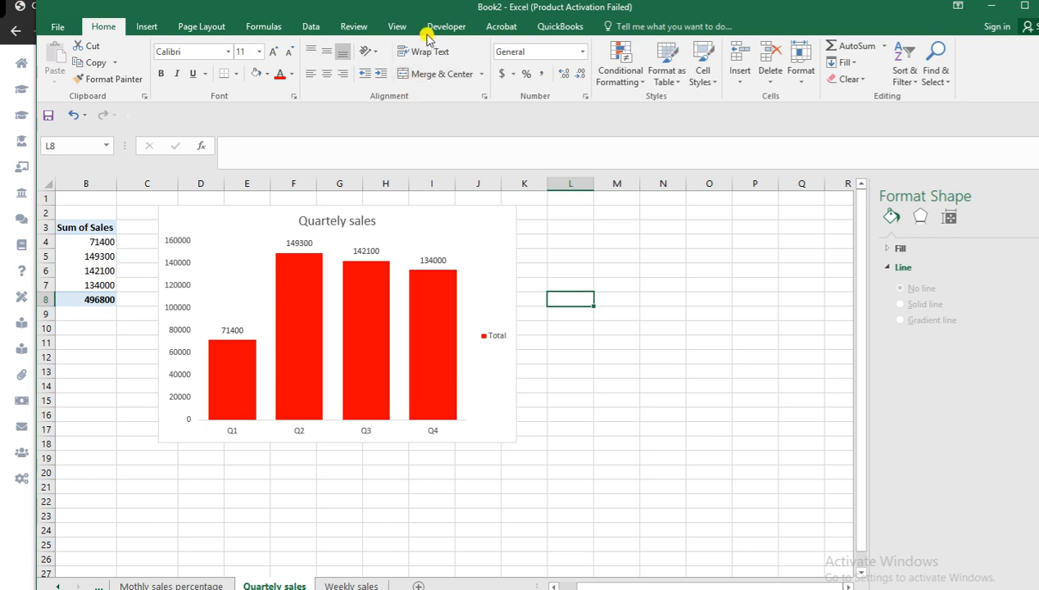
Step: Insert a new blank worksheet after the Weekly sales sheet and rename it "Dashboard"
drag(403, 10, 366, 13)
click(514, 495)
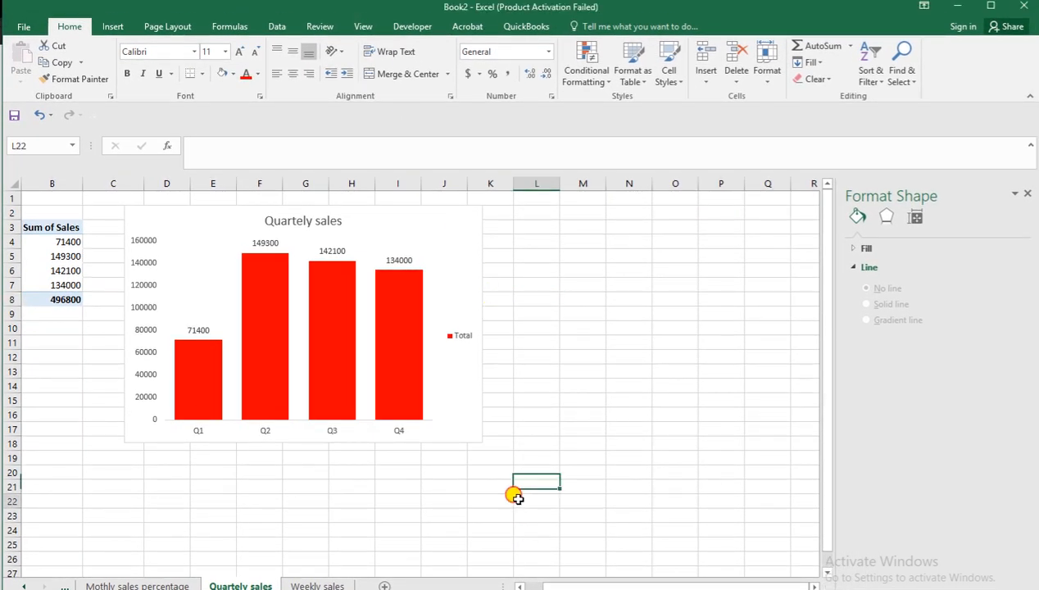
click(318, 586)
click(379, 585)
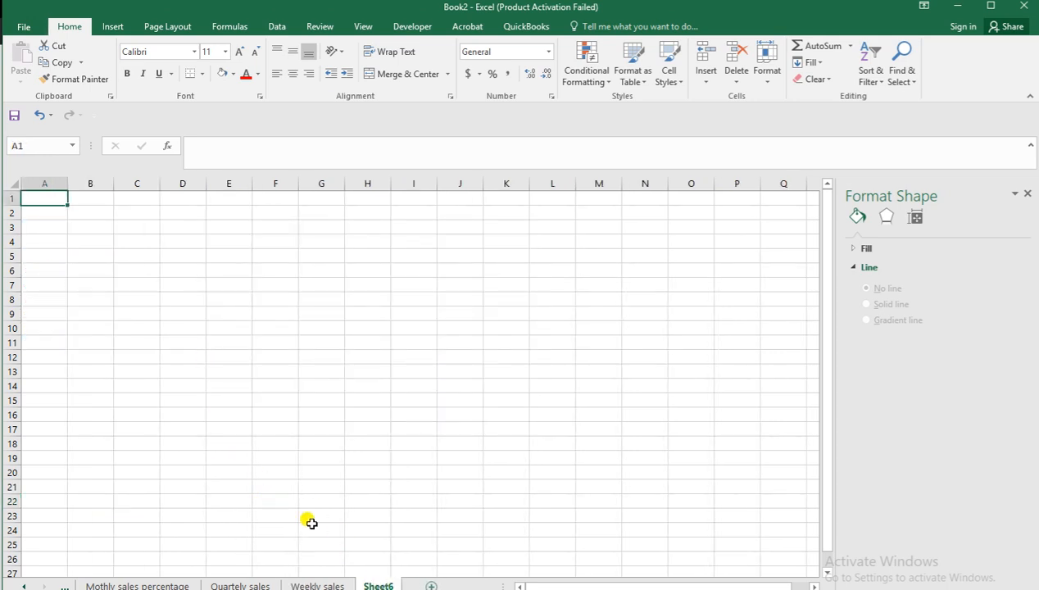
right_click(378, 583)
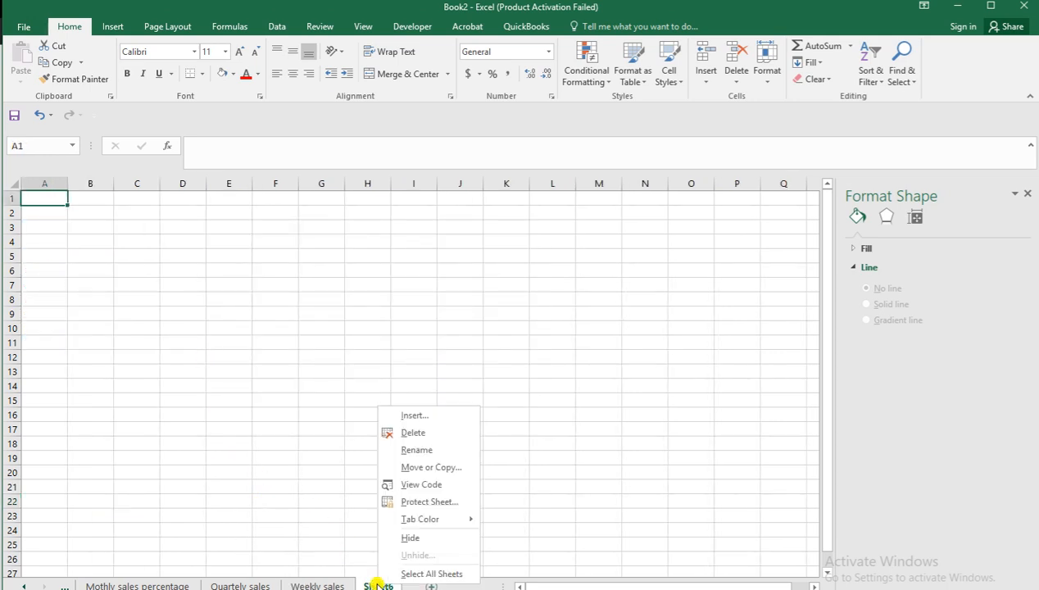
click(422, 451)
text(Dashboard)
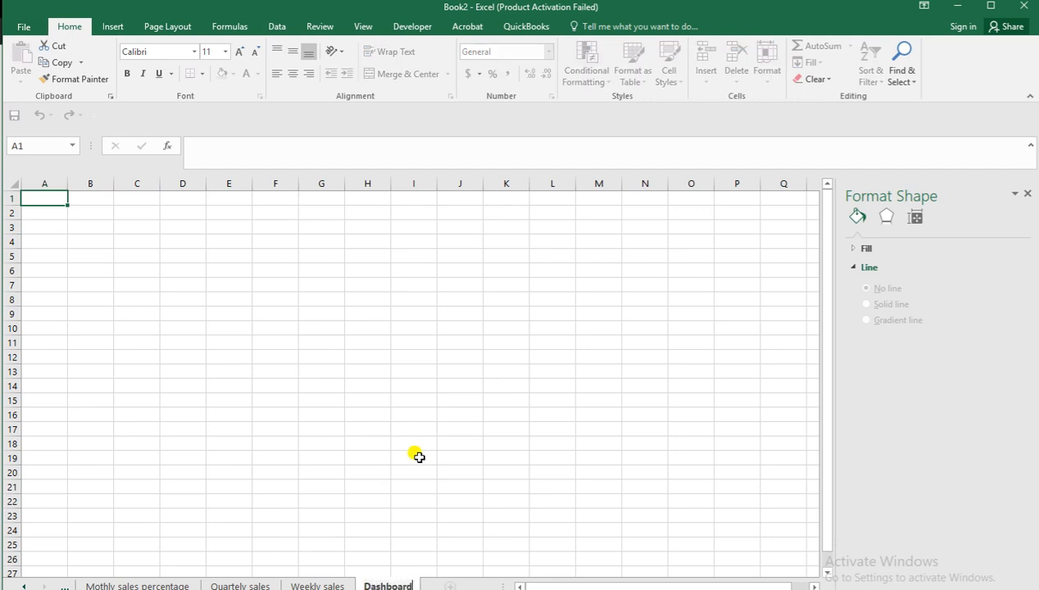
click(419, 456)
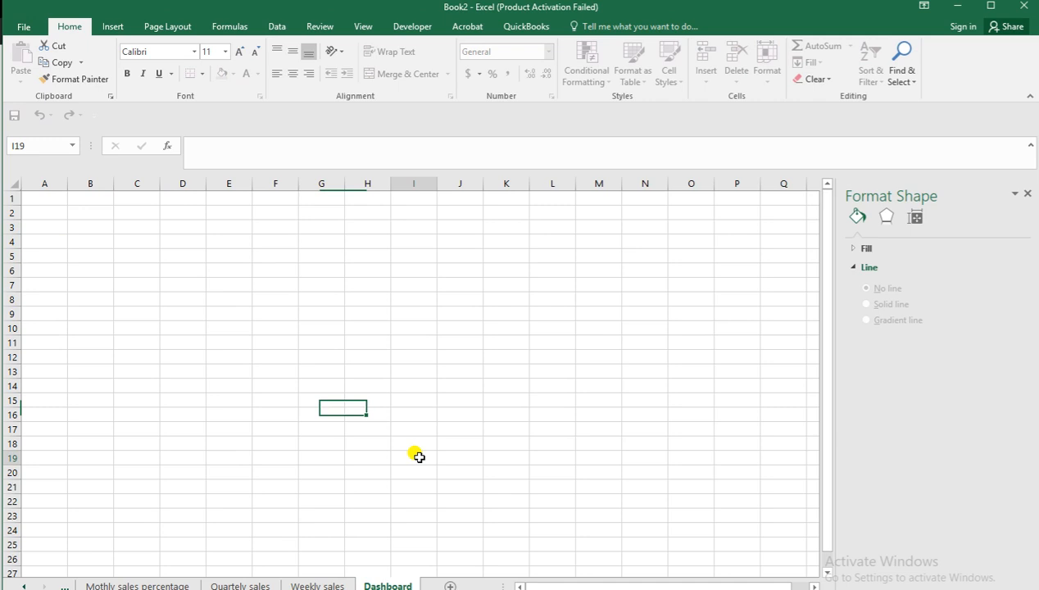
Step: Fill all cells of the Dashboard sheet with light grey
click(14, 185)
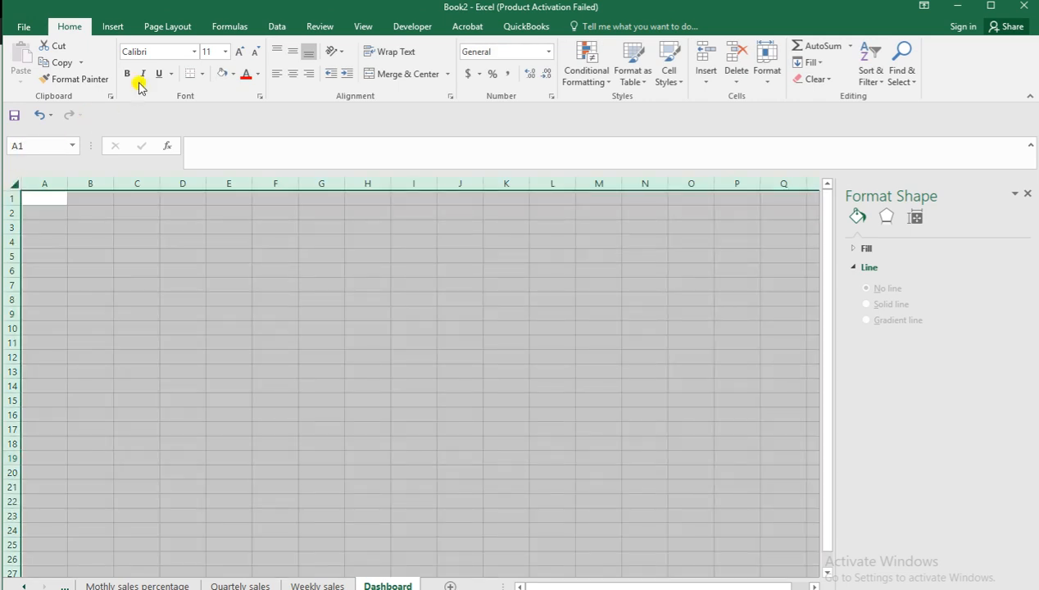
click(233, 75)
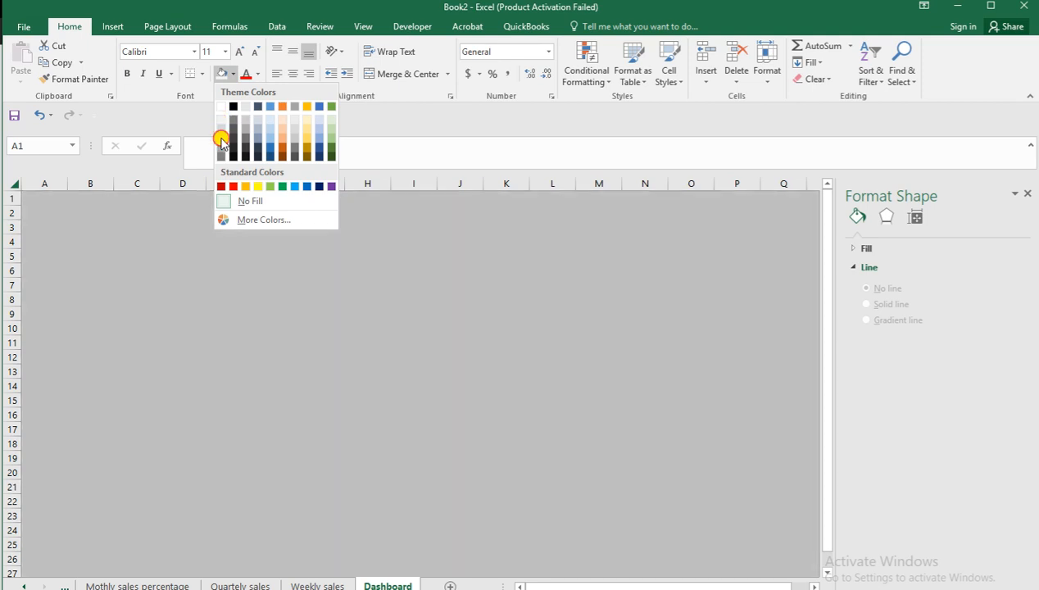
click(221, 141)
click(271, 343)
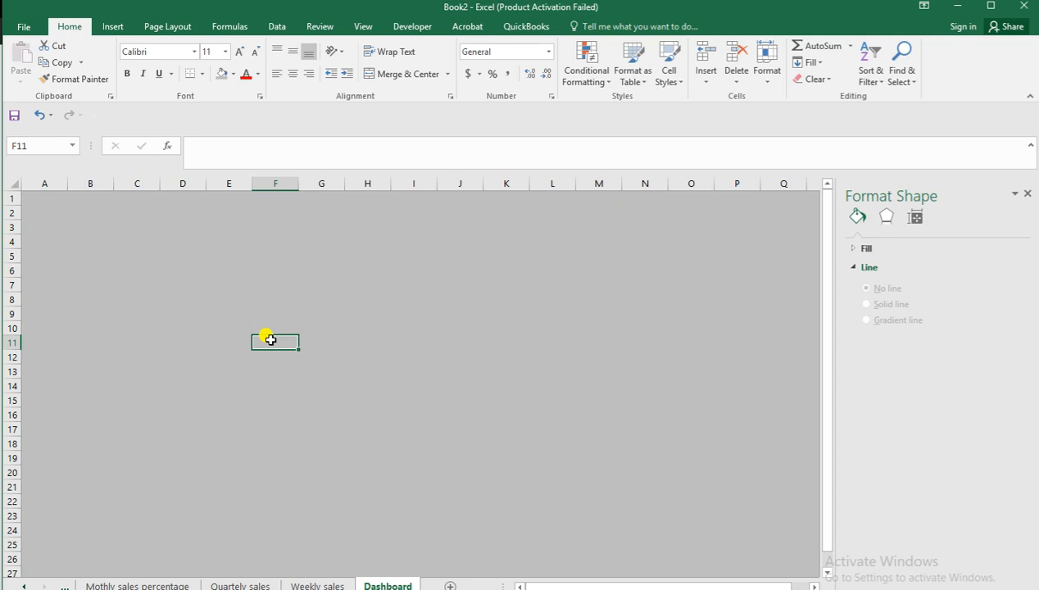
click(75, 238)
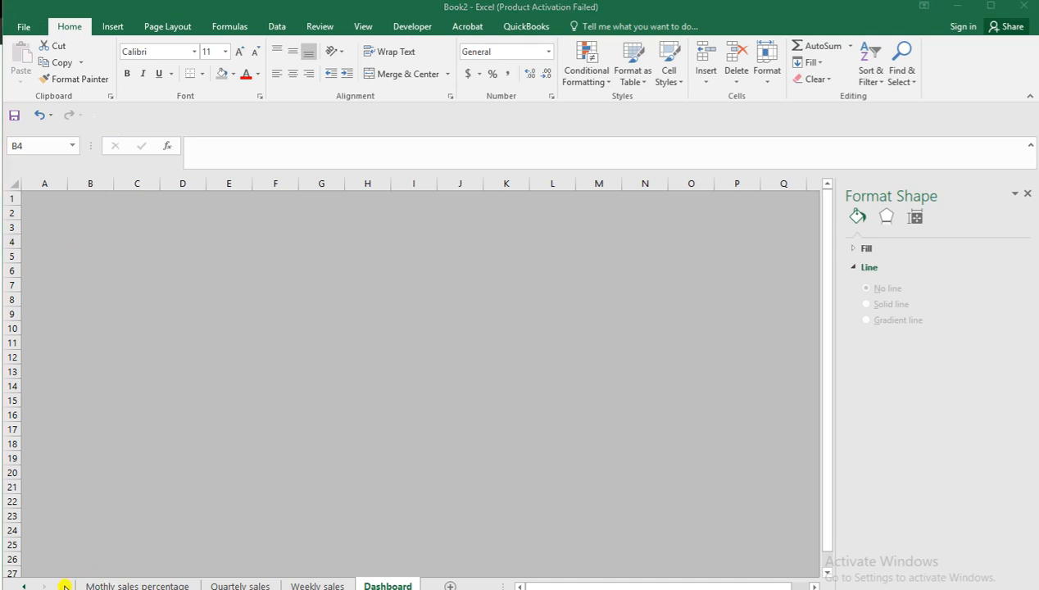
Step: Copy the Monthly sales chart from the Mothly sales sheet and paste it at cell A2 of the Dashboard sheet
click(24, 586)
click(24, 585)
click(159, 585)
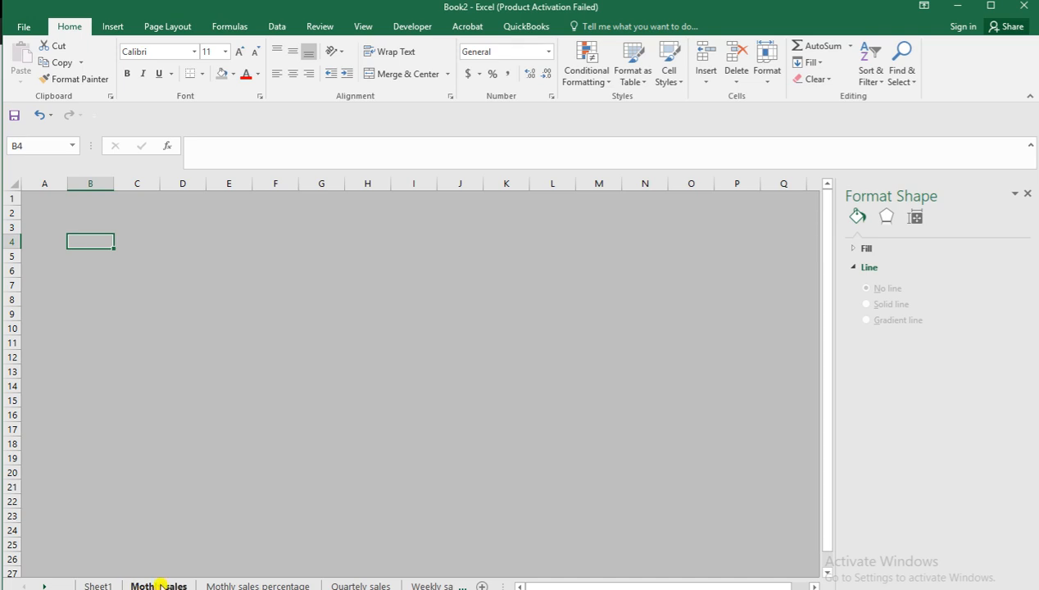
click(295, 240)
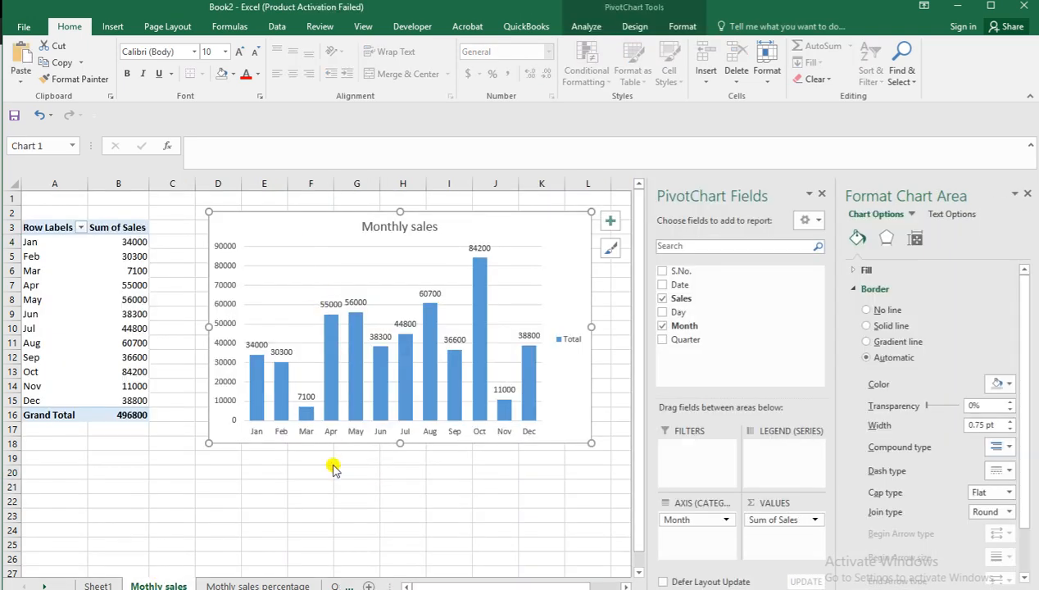
click(45, 586)
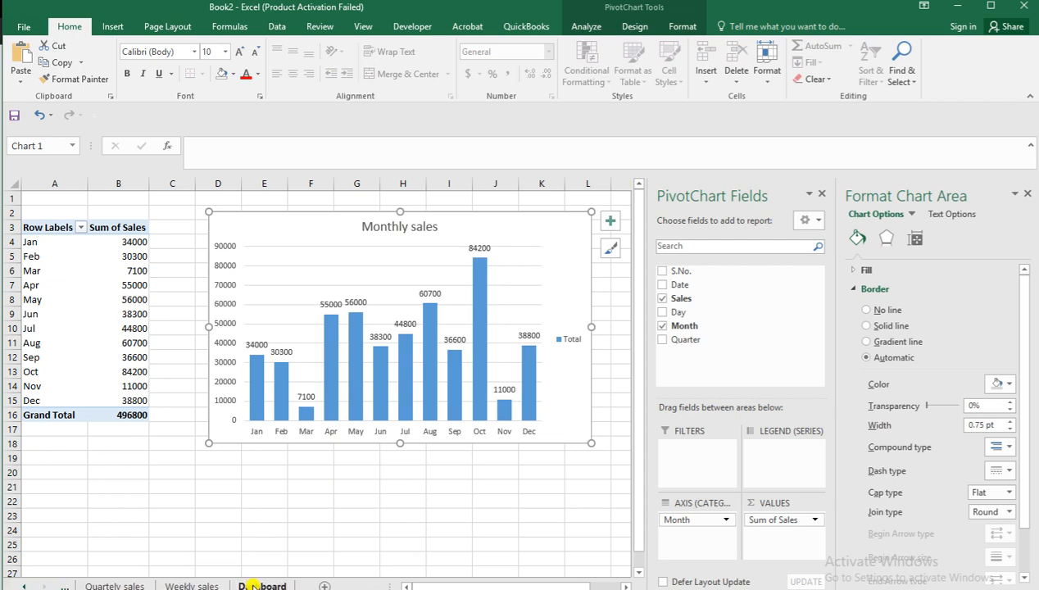
click(254, 586)
click(43, 212)
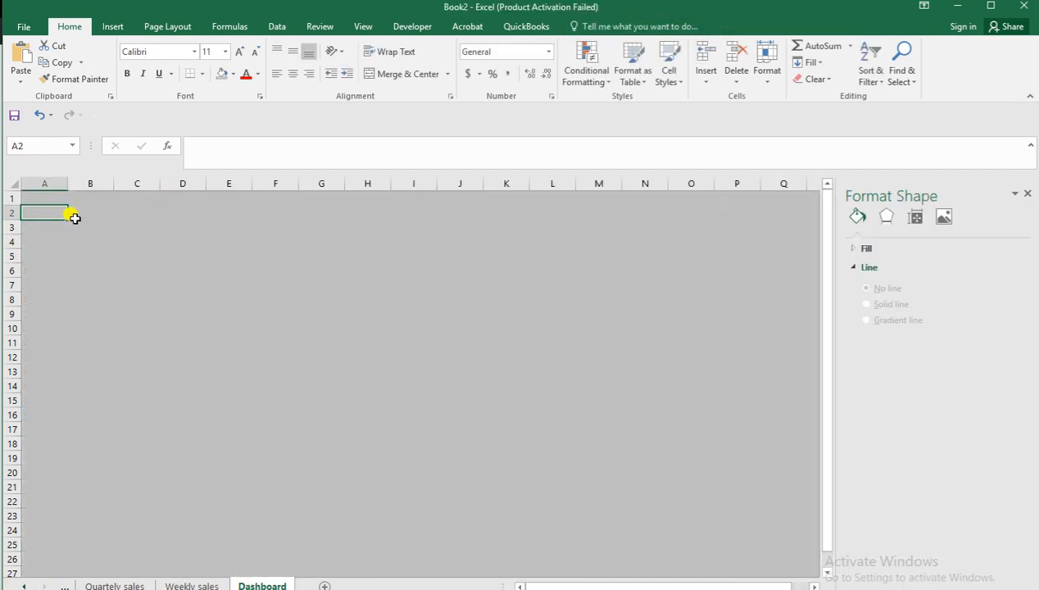
key(ctrl+v)
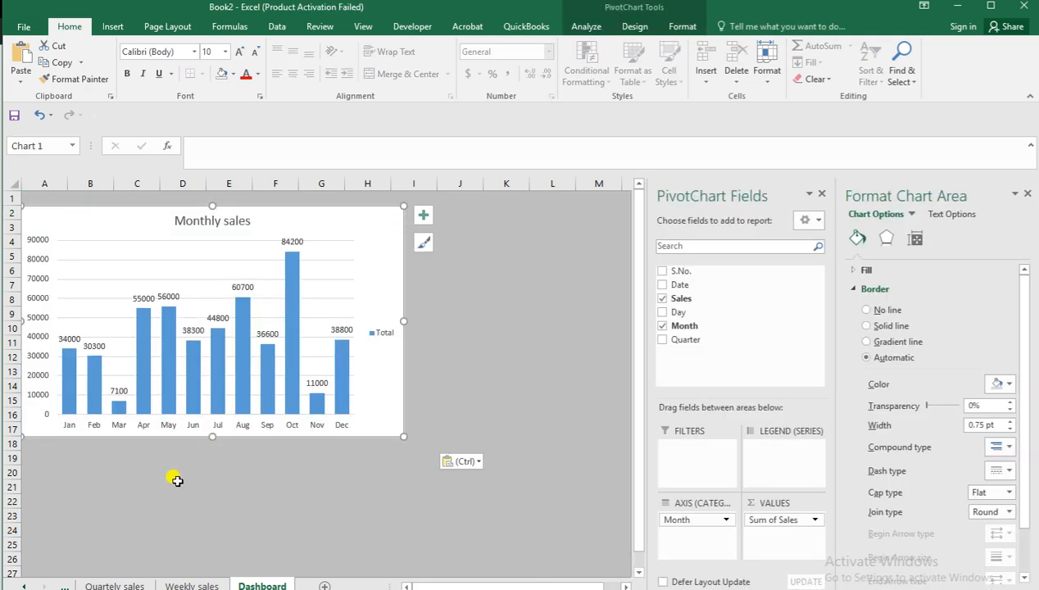
Step: Copy the Monthly sales percentage chart from its sheet and paste it at cell A19 of the Dashboard, below the Monthly sales chart
click(25, 587)
click(24, 587)
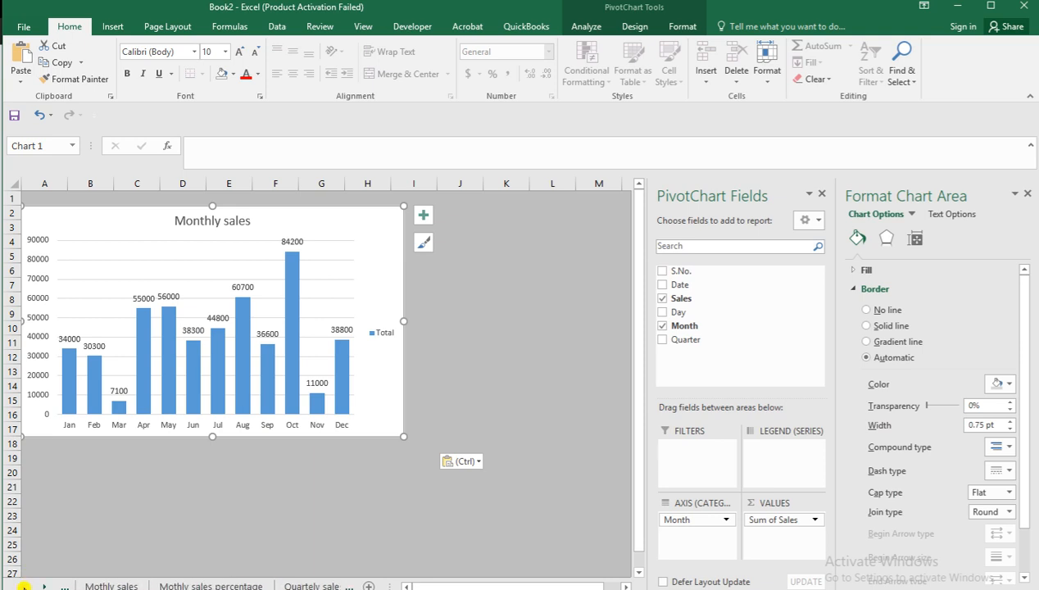
click(170, 583)
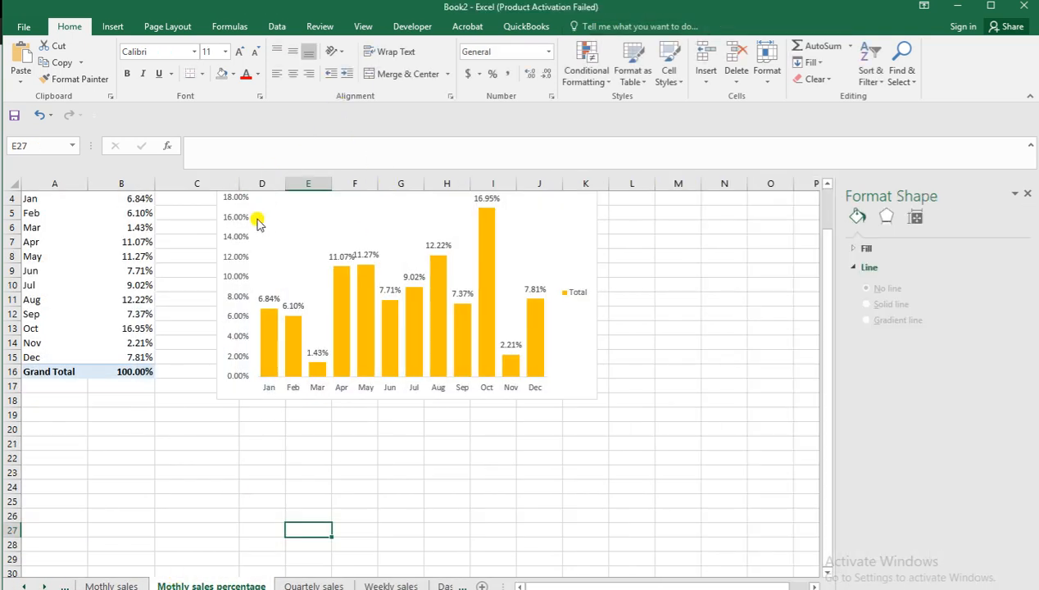
click(256, 216)
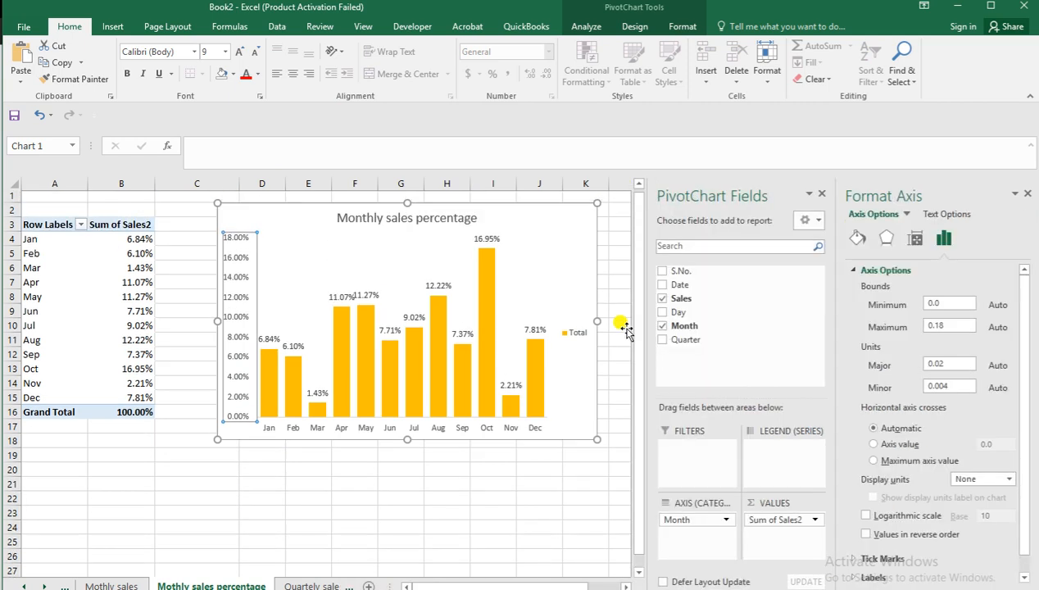
click(560, 209)
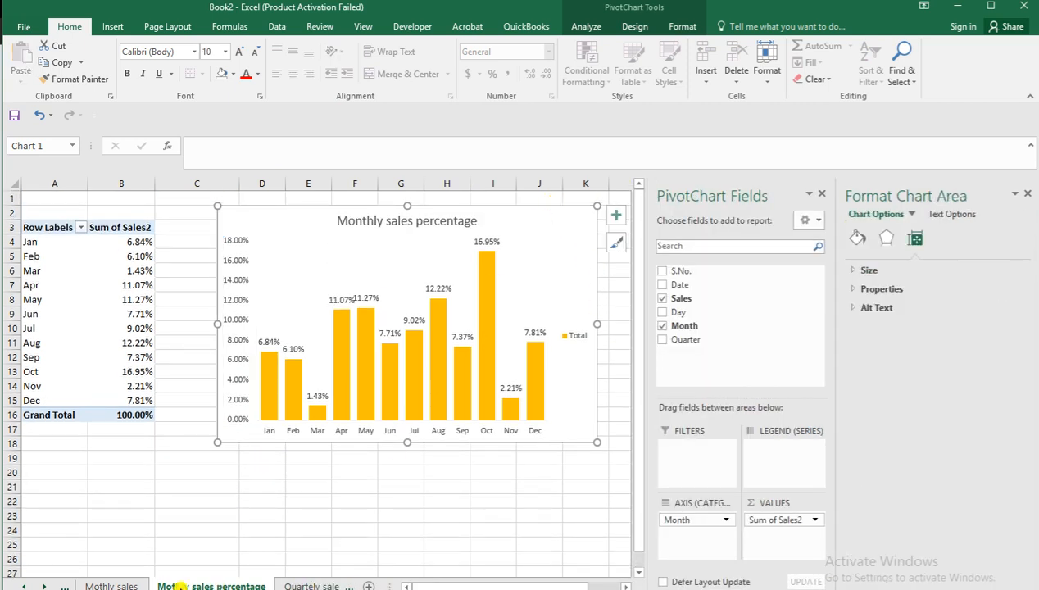
click(45, 587)
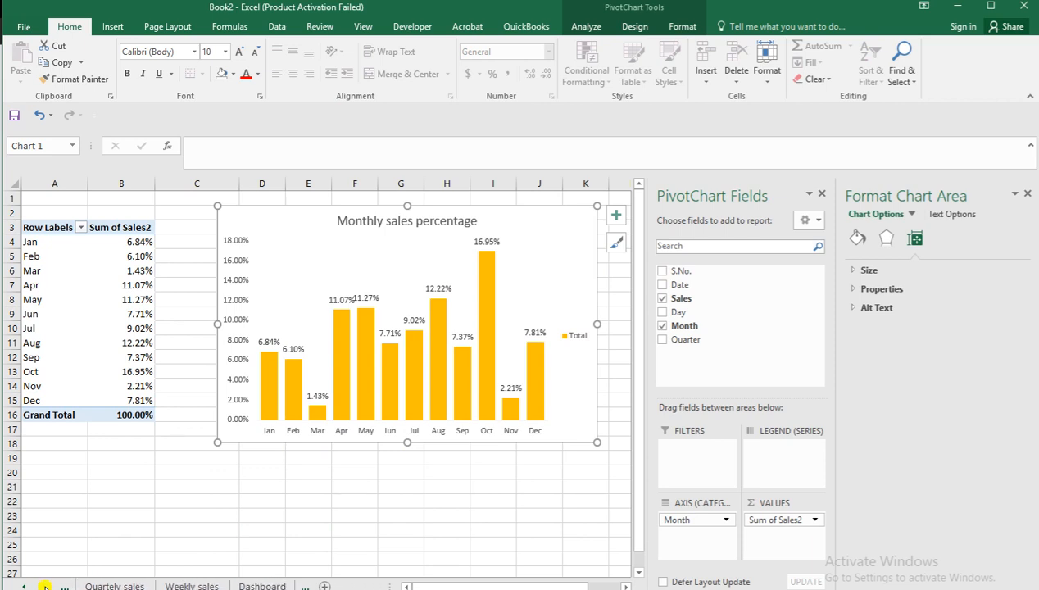
click(265, 584)
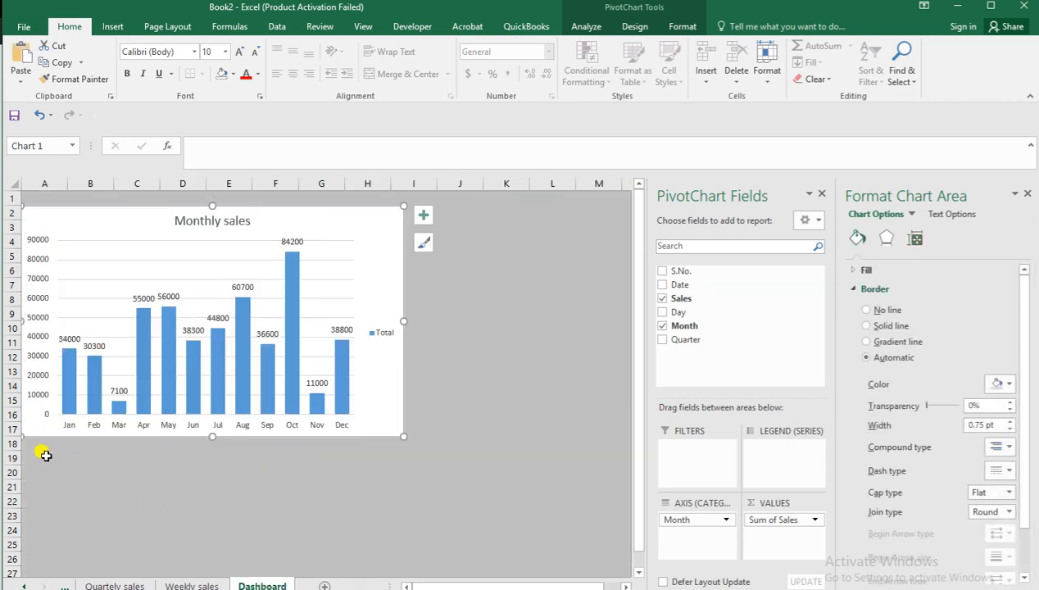
click(42, 455)
key(ctrl+v)
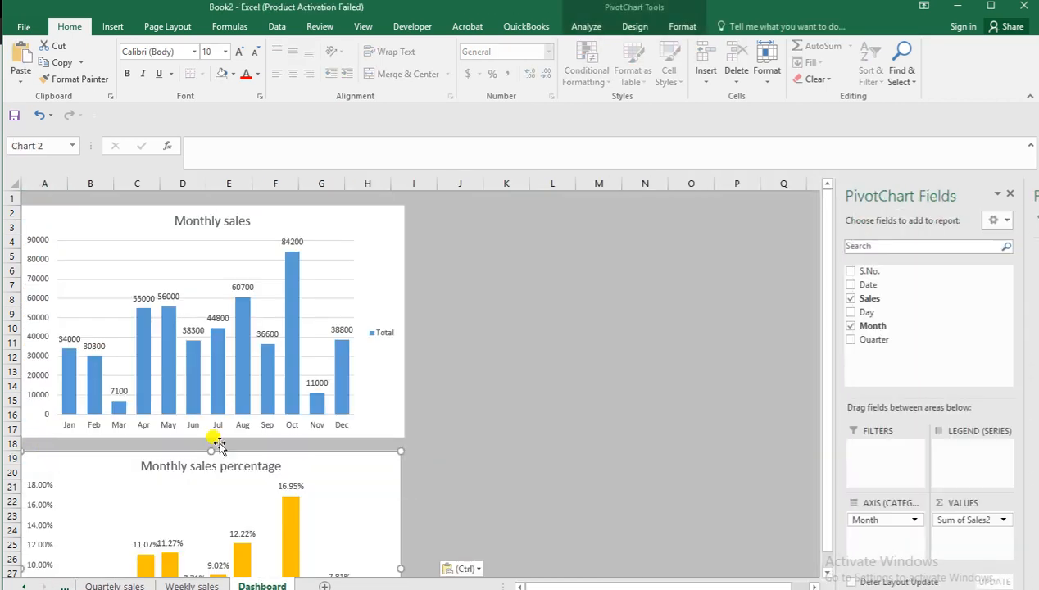
scroll(354, 434, down, 1)
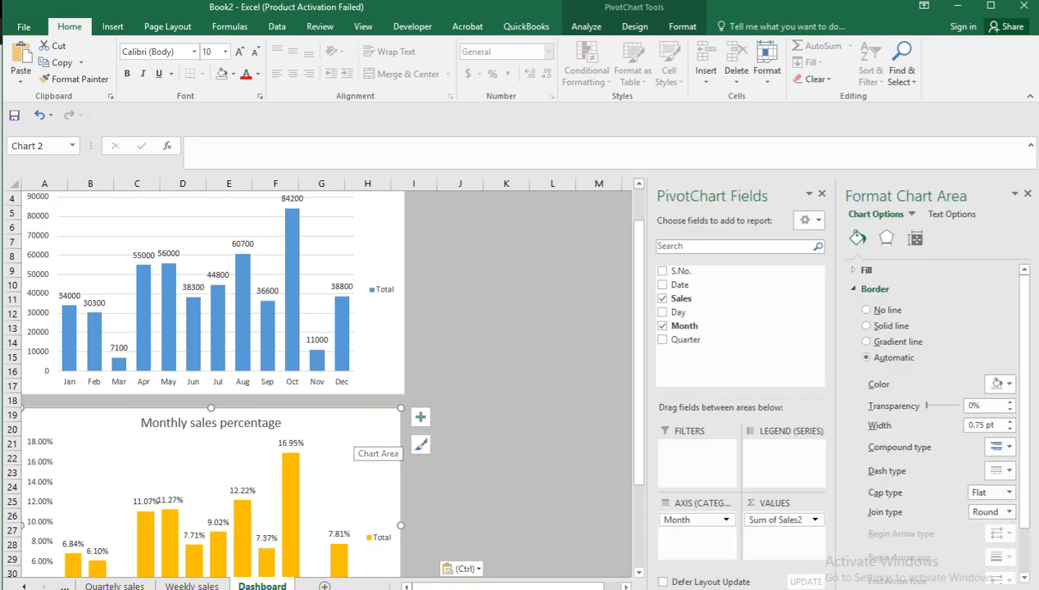
Step: Copy the Quartely sales chart from its sheet and paste it at cell J2 of the Dashboard, beside the Monthly sales chart
click(104, 583)
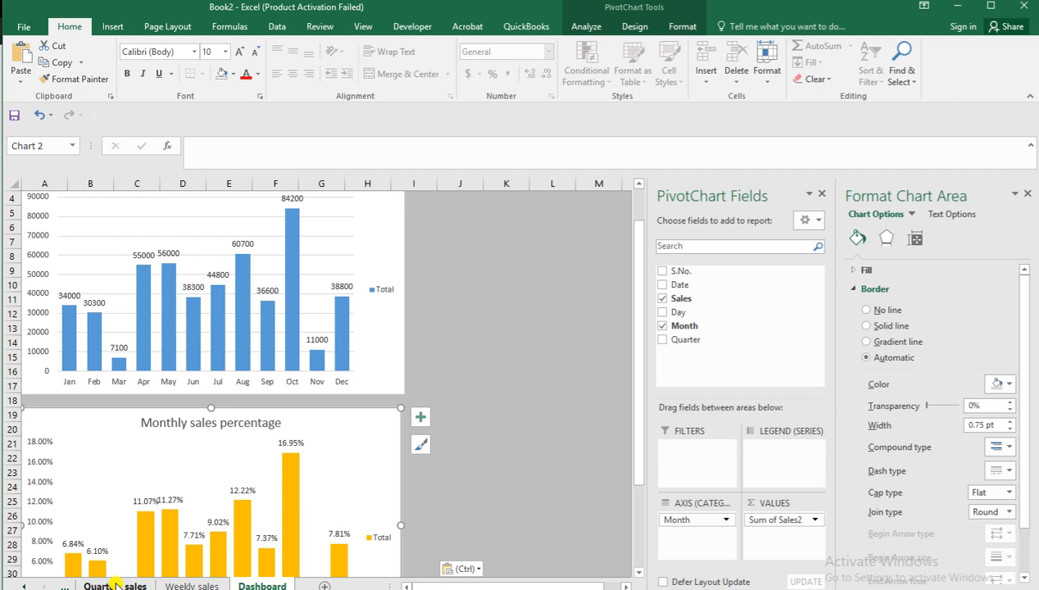
click(115, 584)
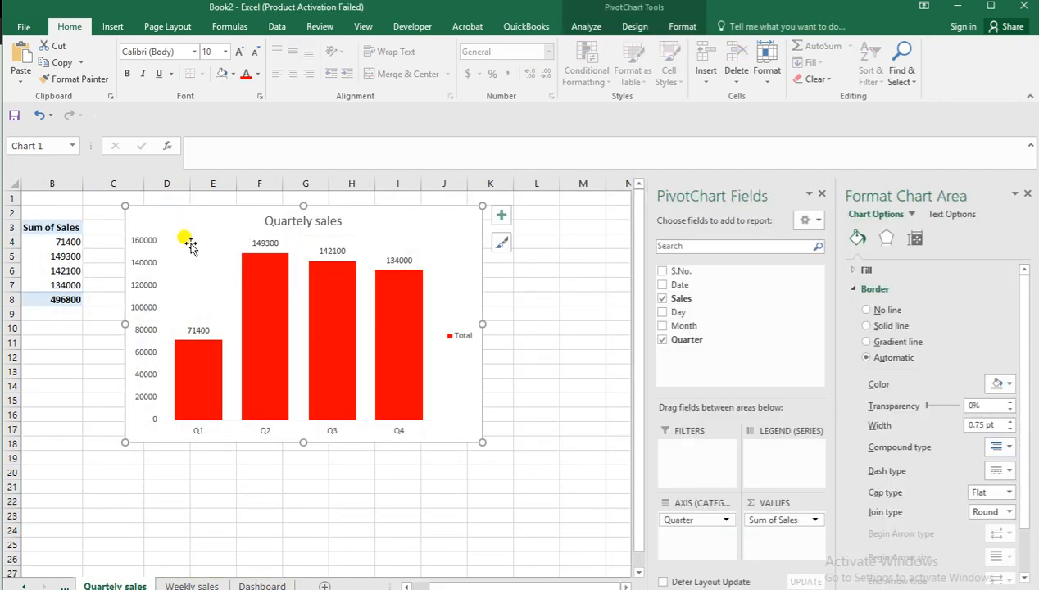
click(274, 583)
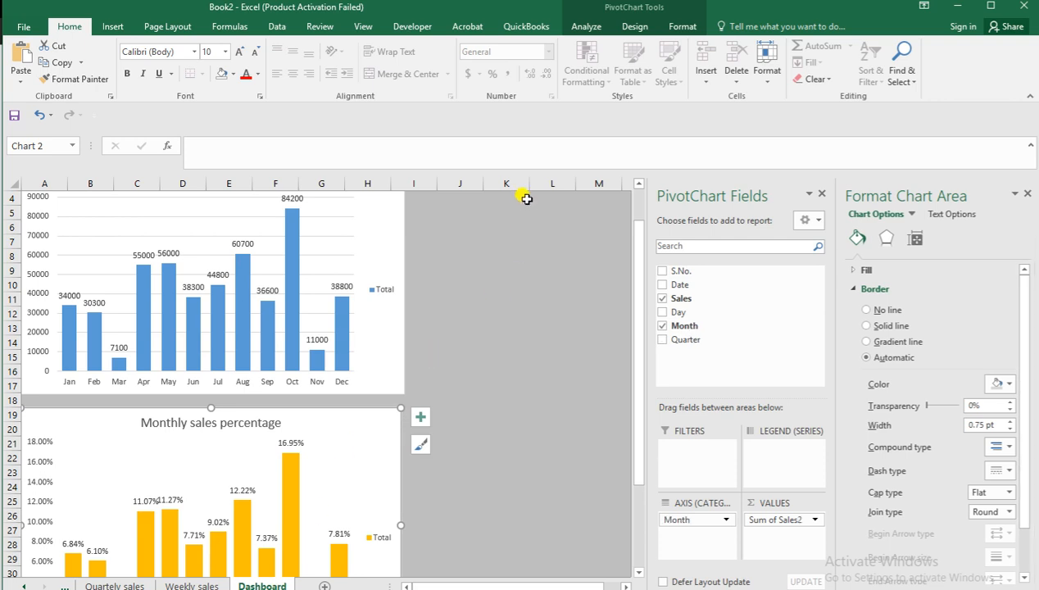
click(464, 212)
scroll(458, 229, up, 1)
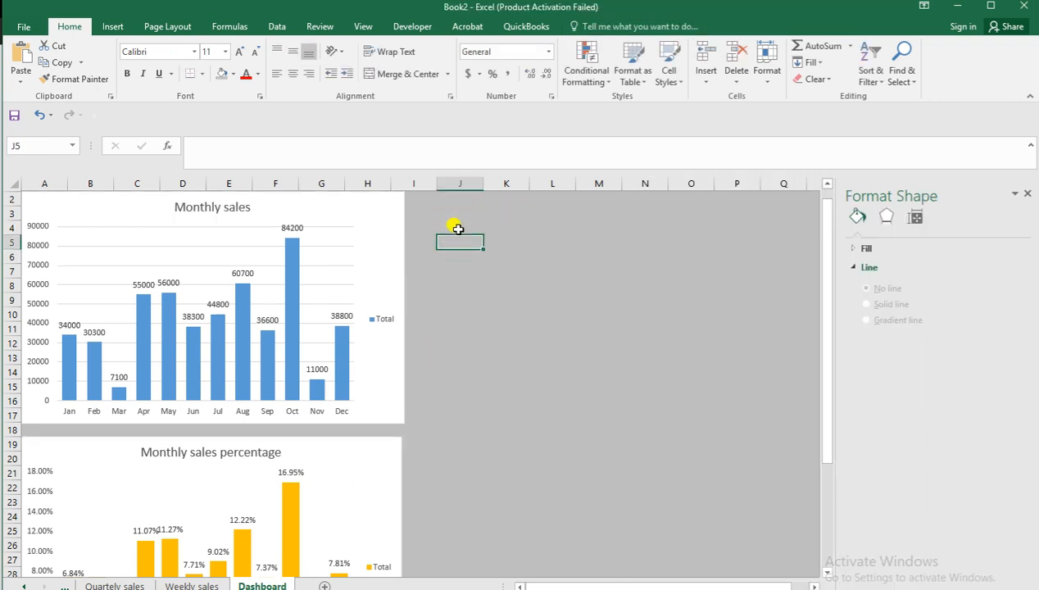
scroll(458, 229, up, 1)
click(427, 210)
click(466, 216)
key(ctrl+v)
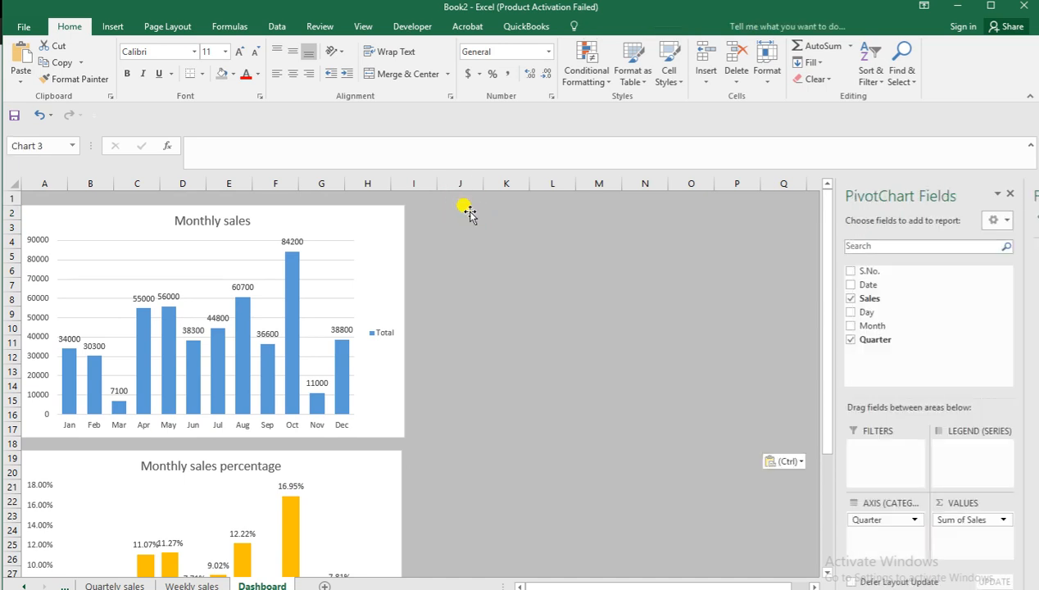
scroll(415, 384, down, 1)
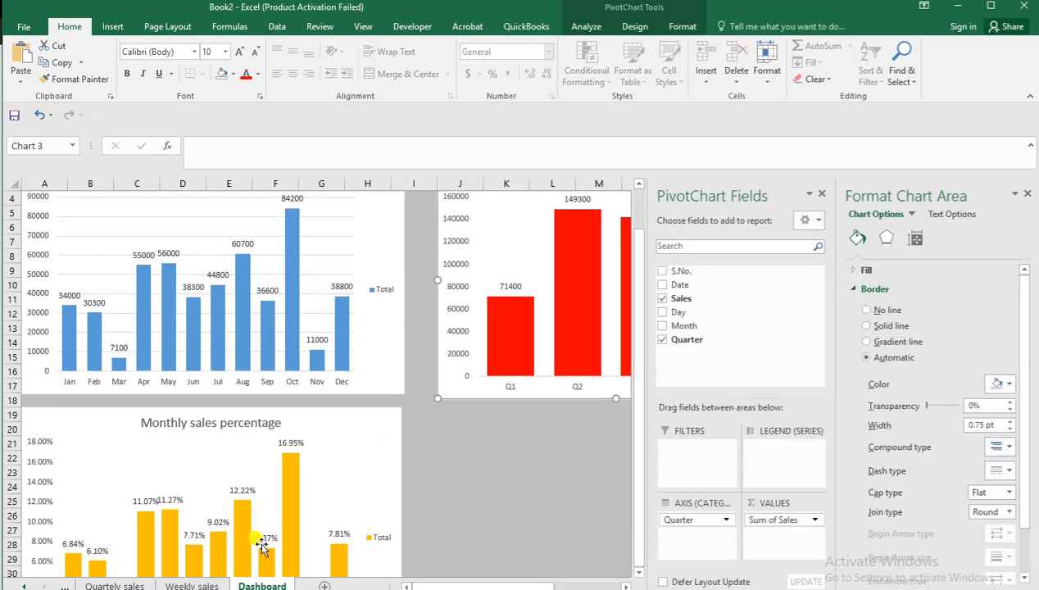
Step: Copy the Weekly sales line chart from its sheet and paste it at cell J20 of the Dashboard, below the Quartely sales chart
click(193, 584)
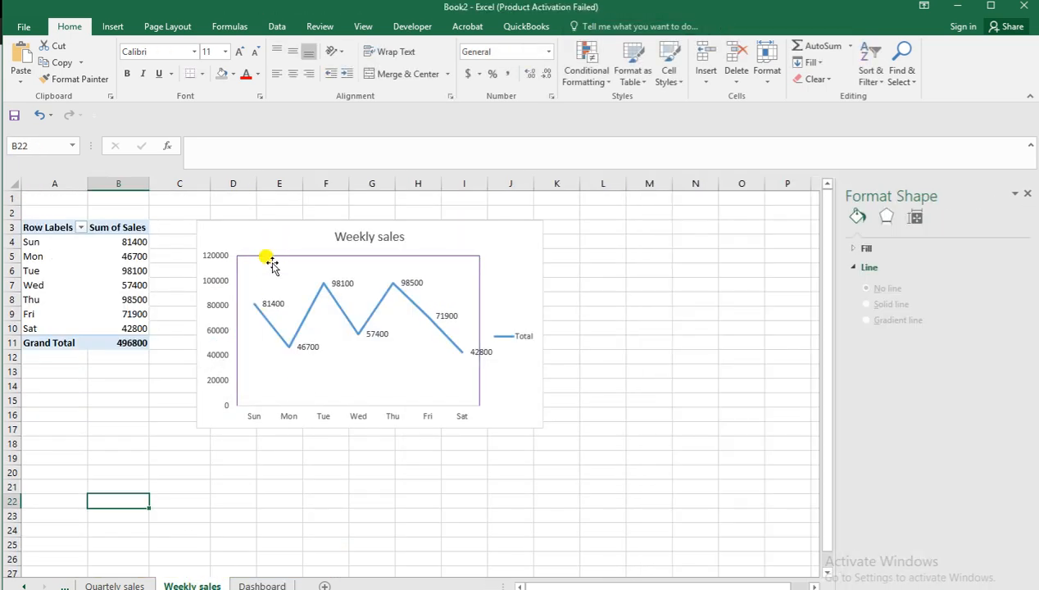
click(272, 234)
double_click(272, 234)
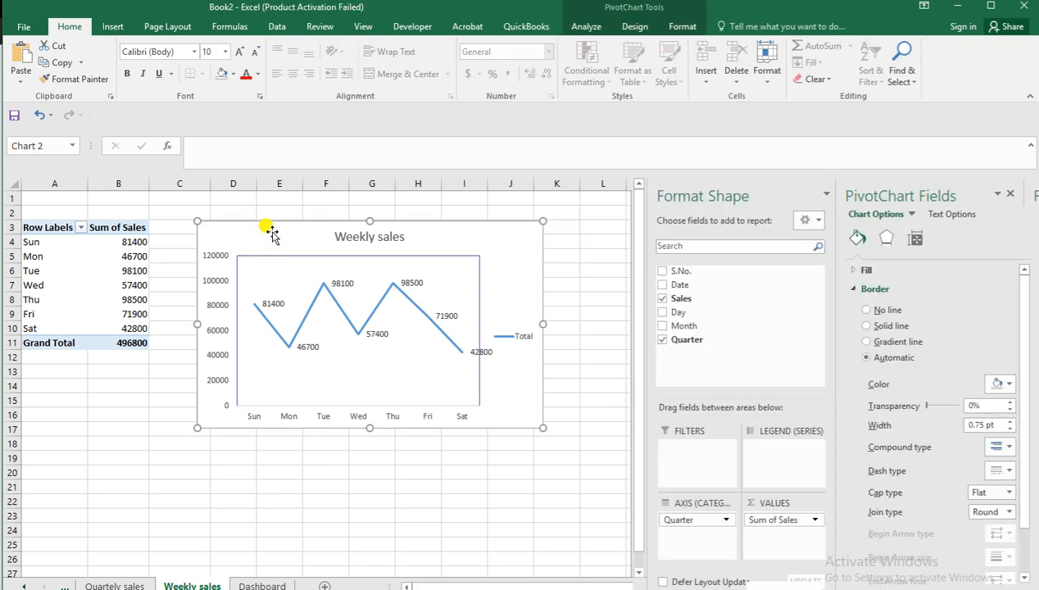
click(260, 585)
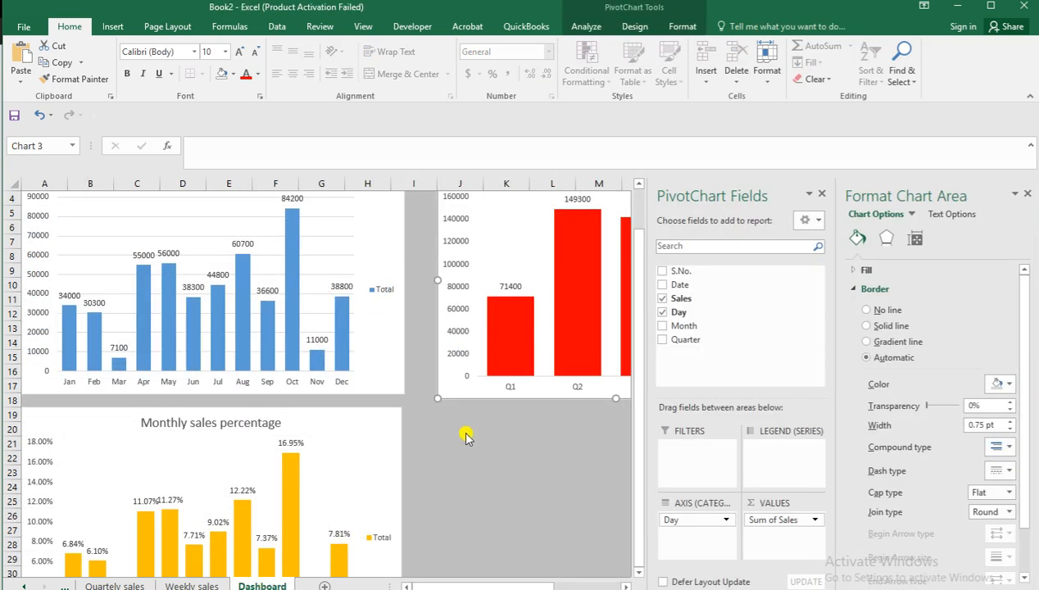
click(451, 427)
key(ctrl+v)
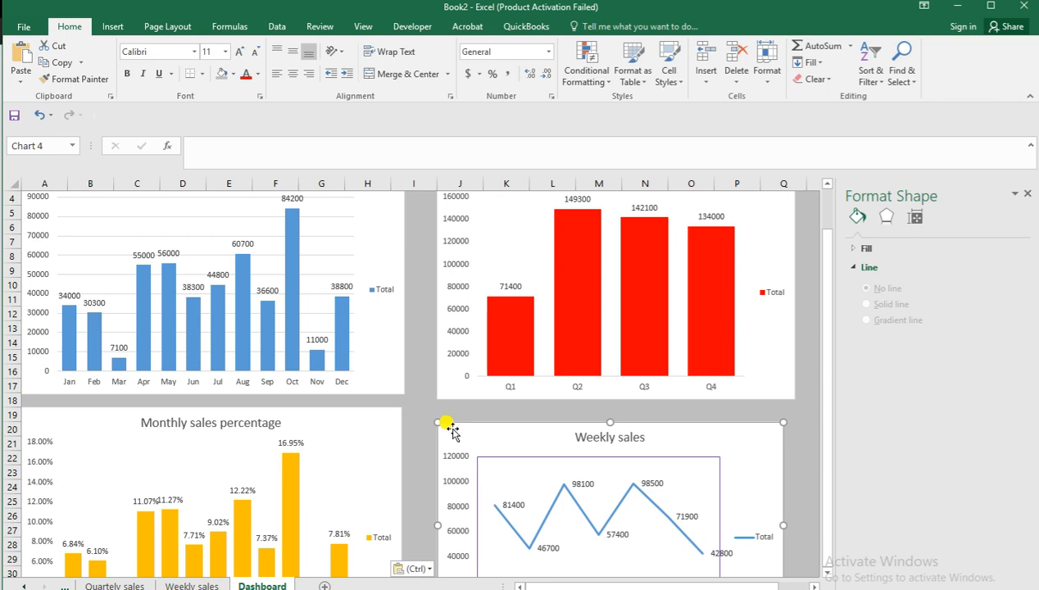
Step: Close the formatting pane and zoom the Dashboard out until all four charts fit in view
click(1028, 195)
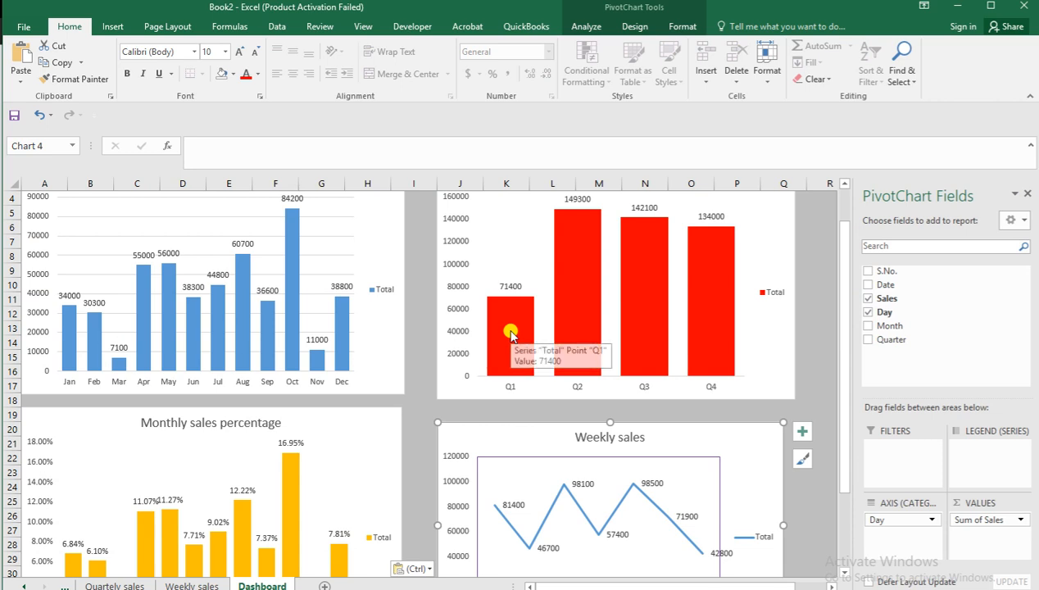
scroll(510, 333, down, 2)
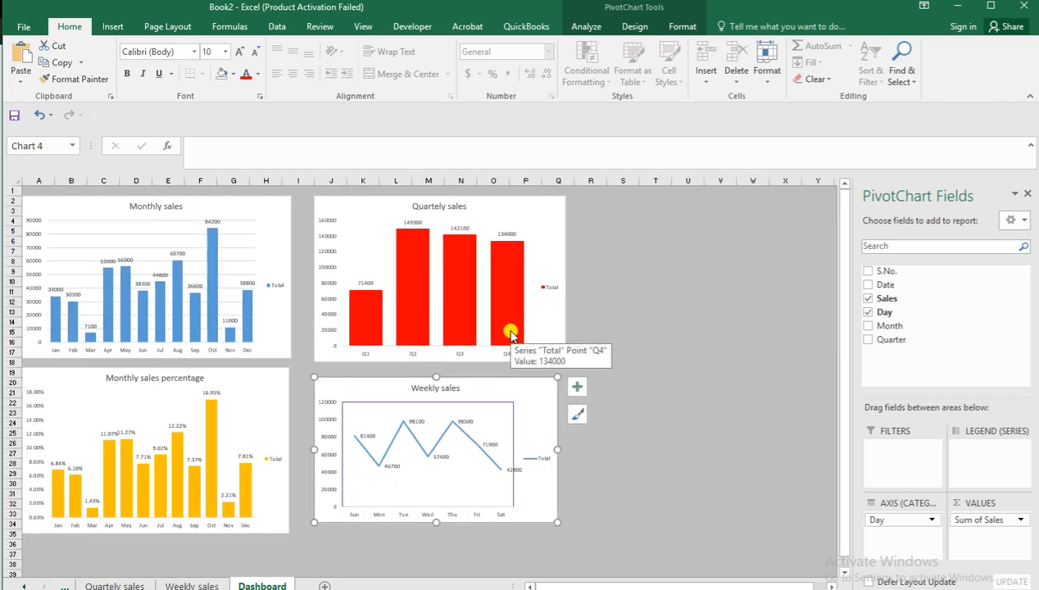
click(684, 272)
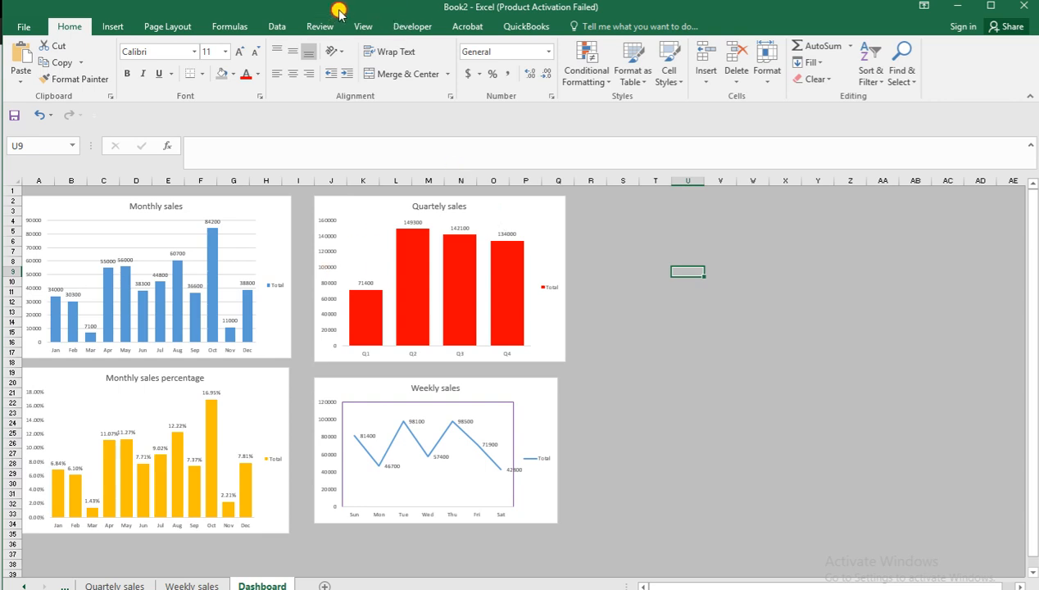
drag(339, 13, 351, 12)
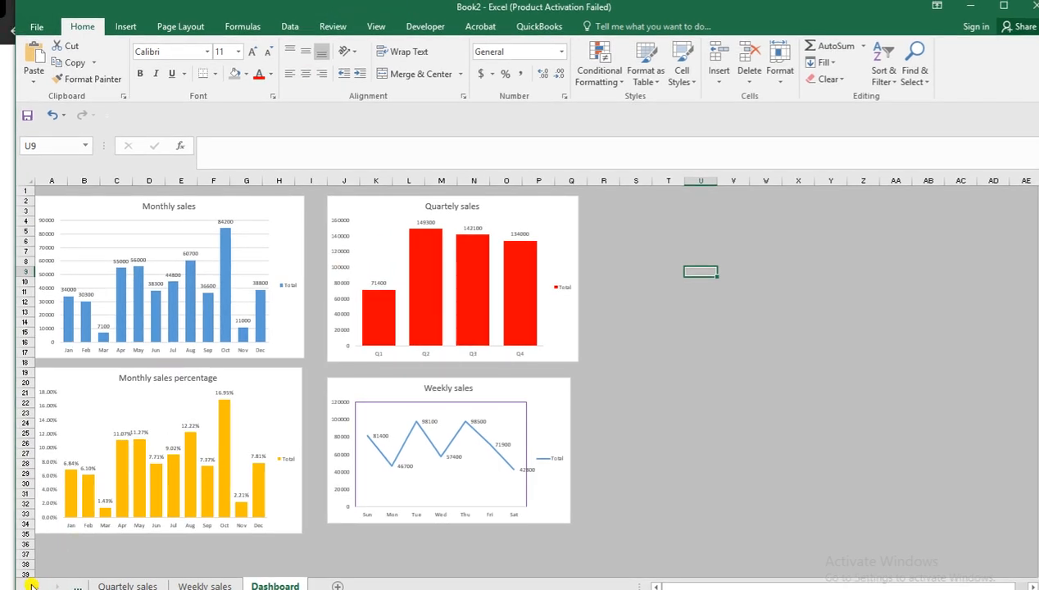
Step: Review the 2021 sales records on Sheet1, including their date, day, month and quarter columns
click(32, 584)
click(33, 585)
click(34, 584)
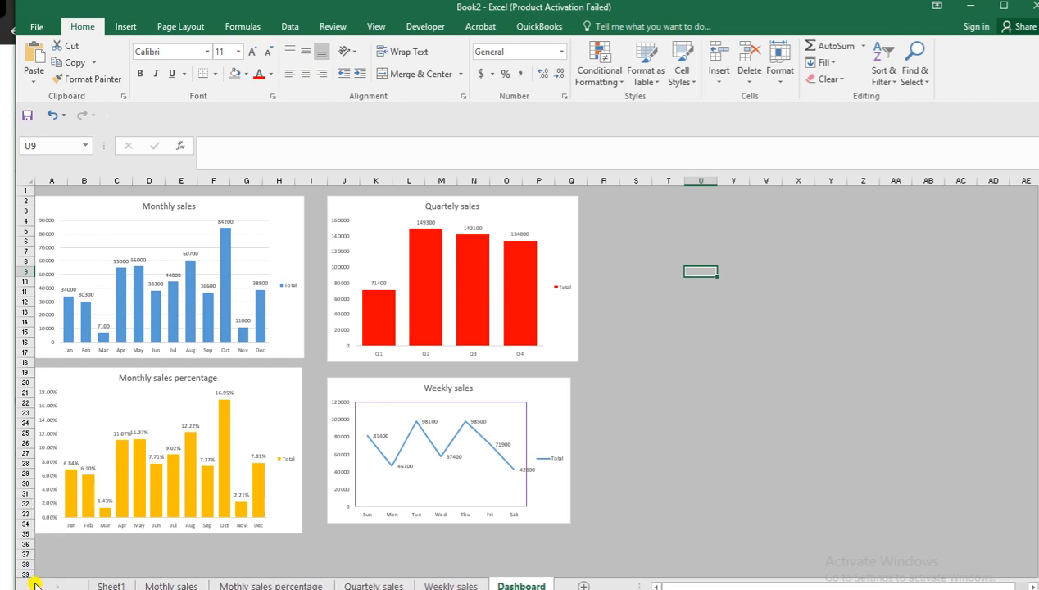
click(104, 584)
scroll(295, 338, down, 8)
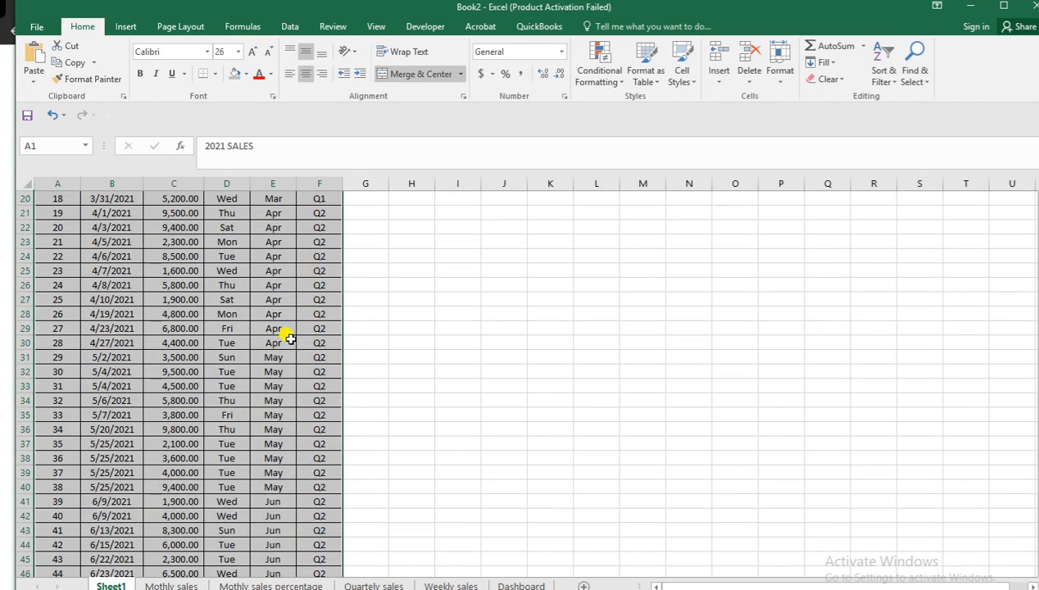
scroll(309, 345, down, 12)
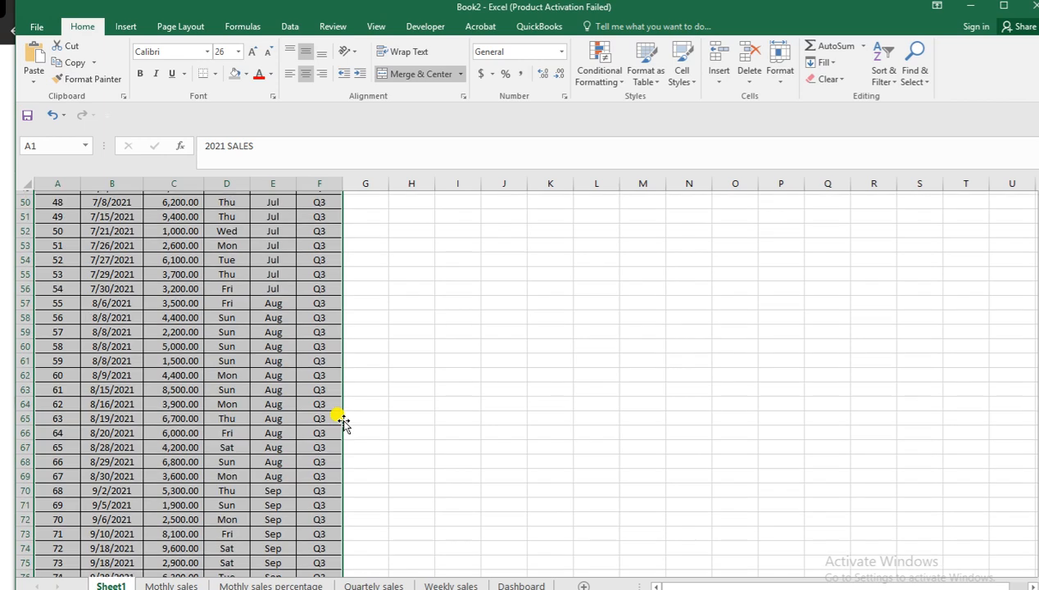
scroll(349, 420, down, 3)
click(390, 415)
scroll(345, 414, down, 5)
scroll(347, 418, up, 9)
scroll(497, 521, up, 5)
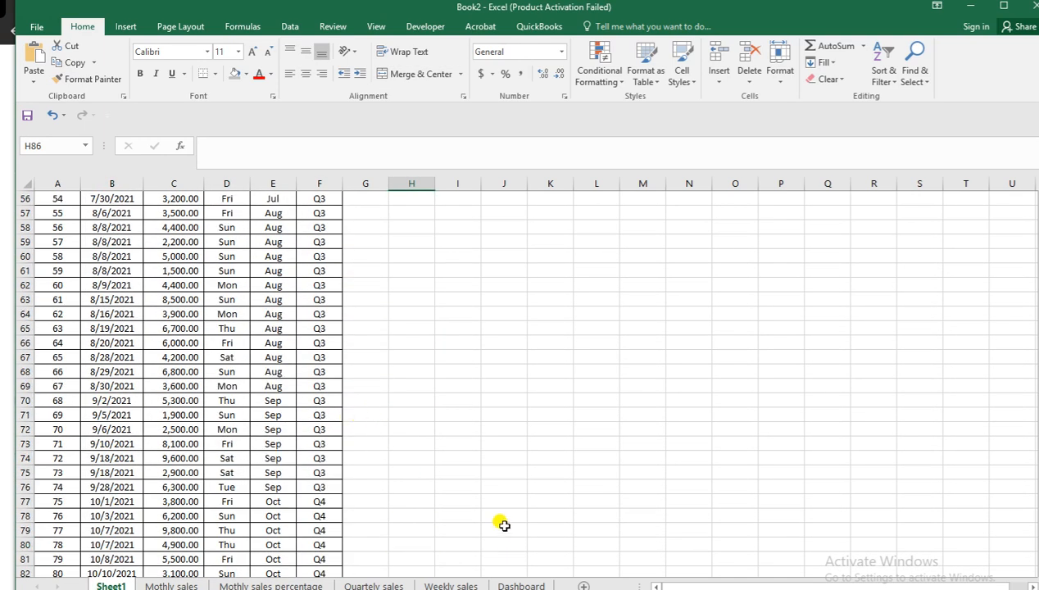
Step: Return to the Dashboard sheet and examine the layout of its four sales charts
click(506, 583)
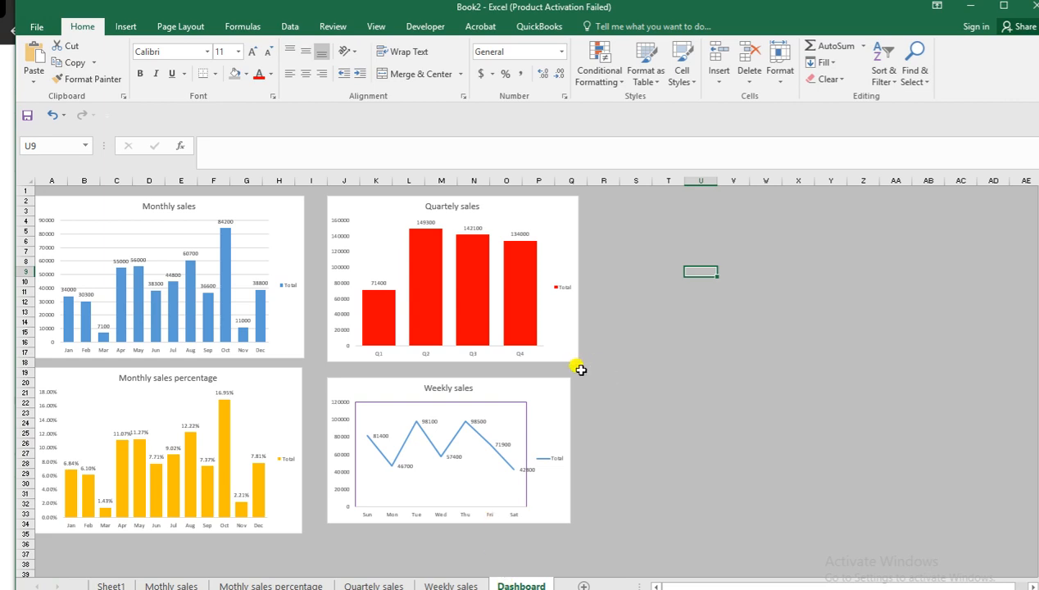
scroll(580, 369, down, 3)
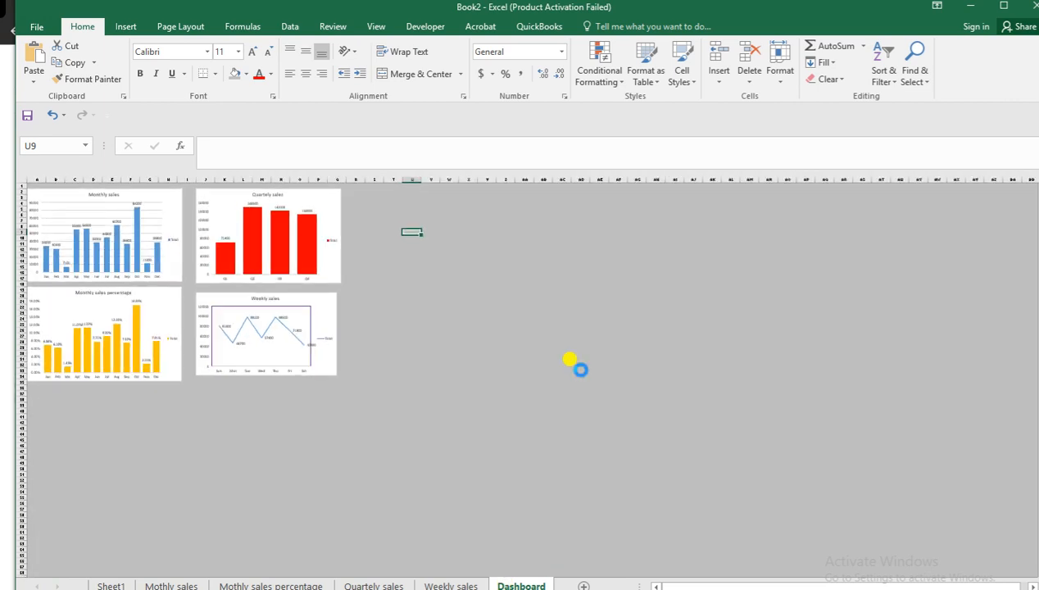
scroll(581, 370, down, 2)
scroll(580, 370, up, 6)
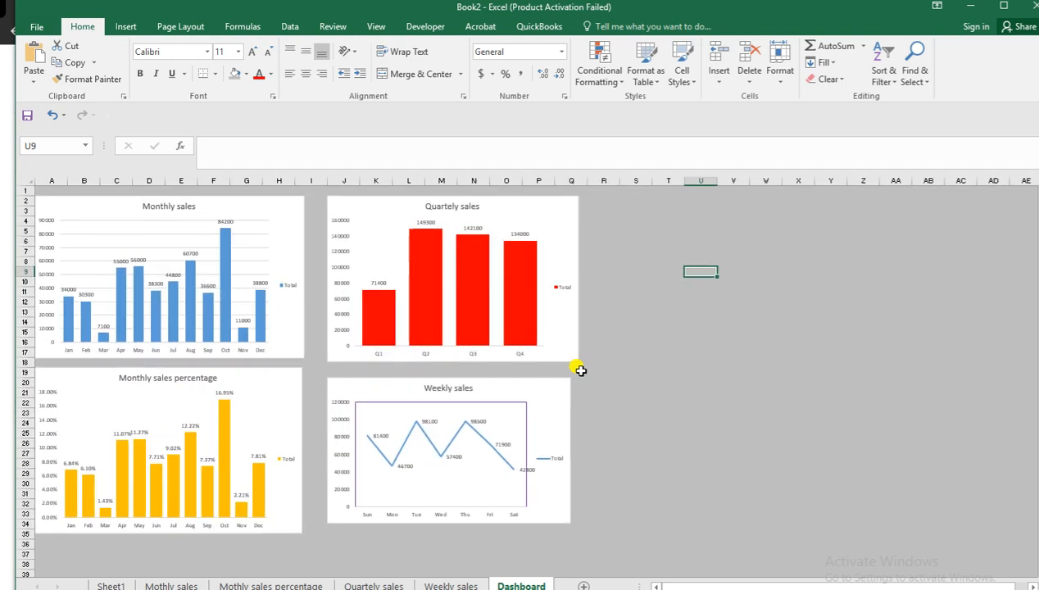
scroll(580, 372, down, 2)
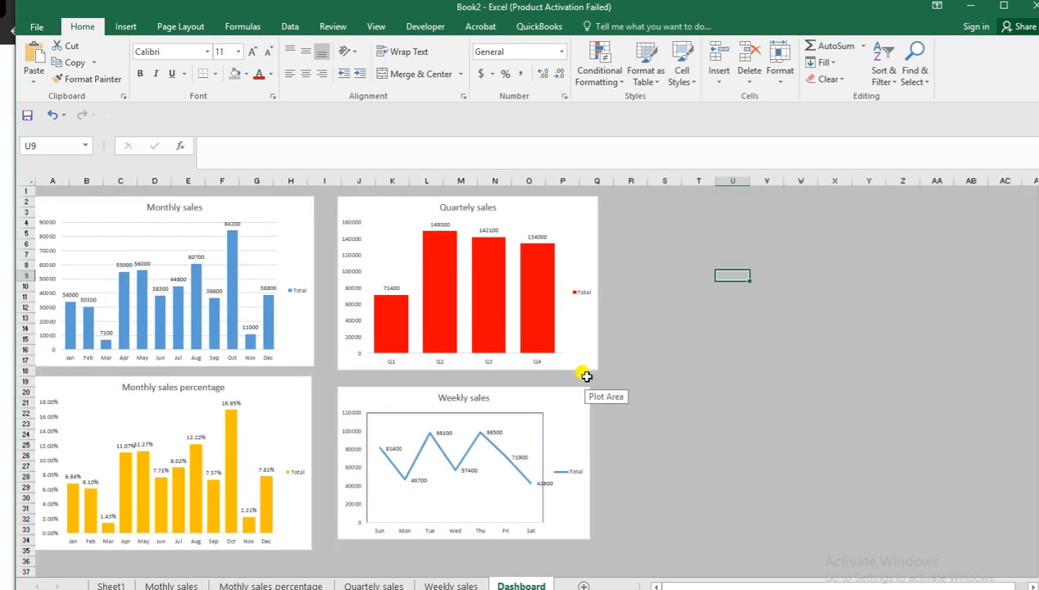
scroll(577, 375, up, 2)
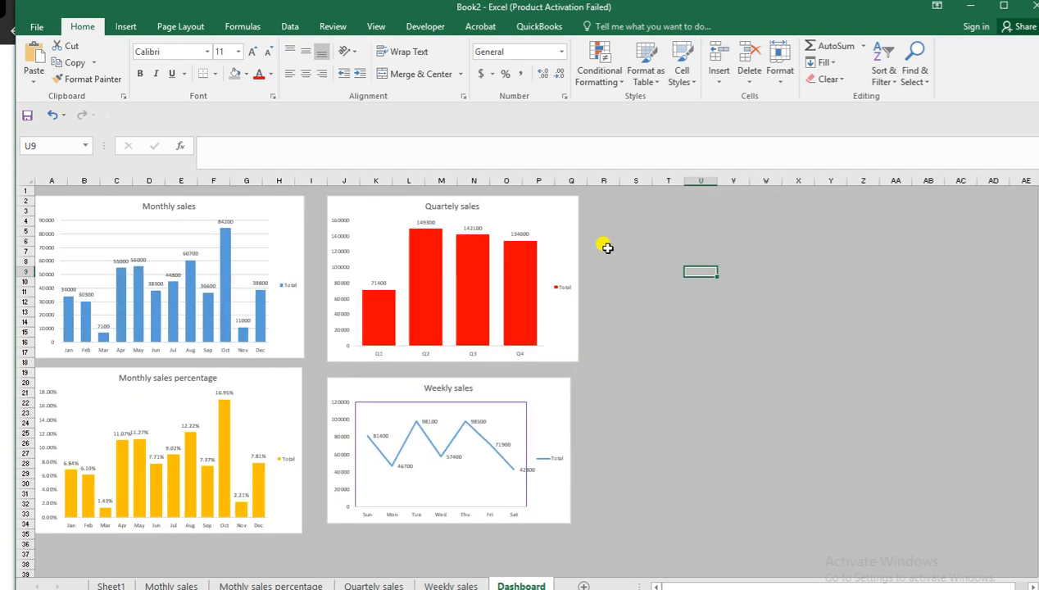
click(606, 220)
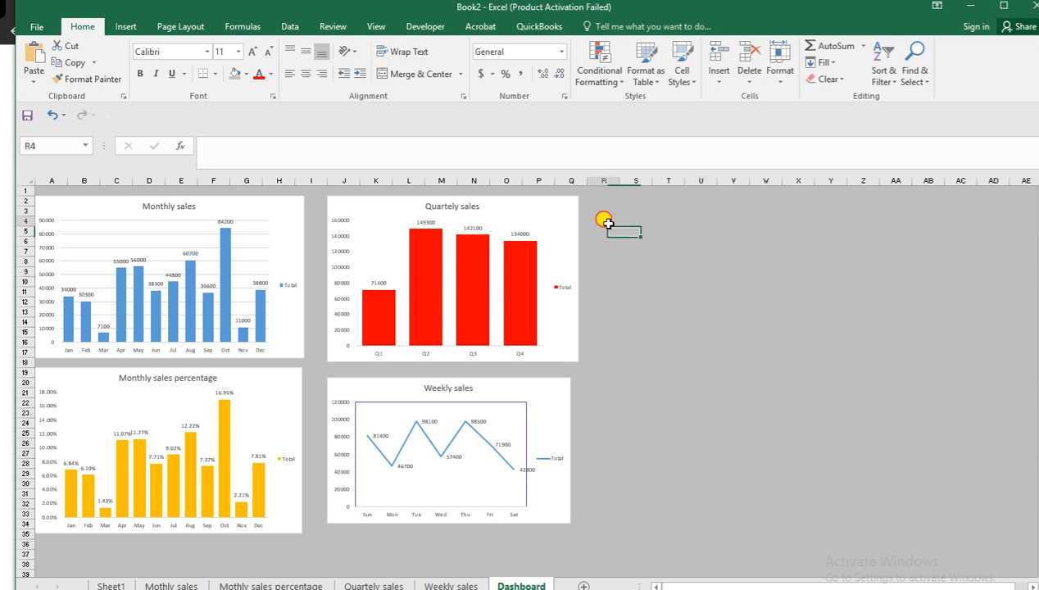
click(662, 211)
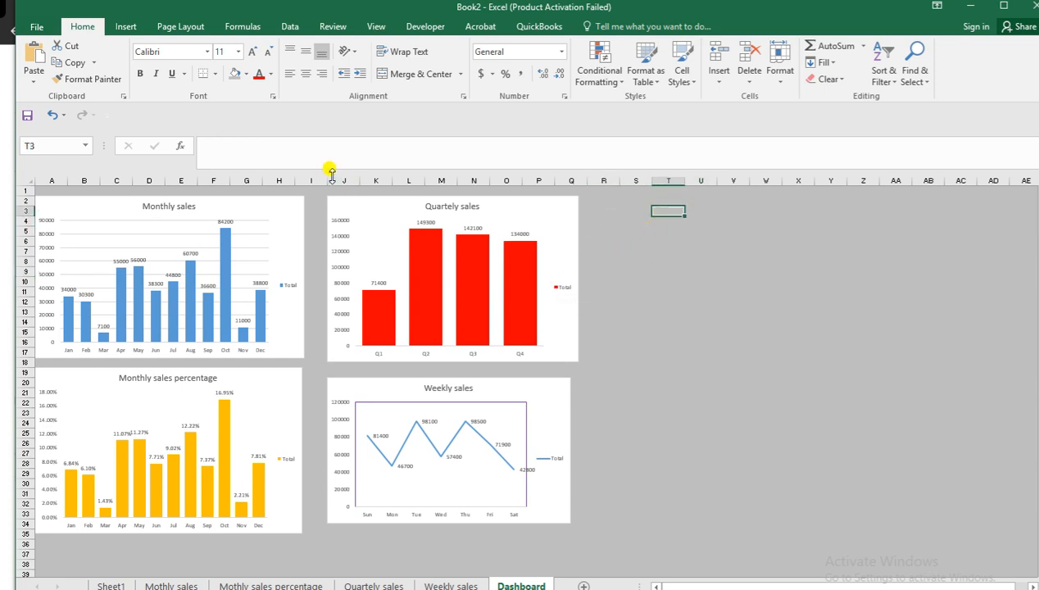
click(127, 27)
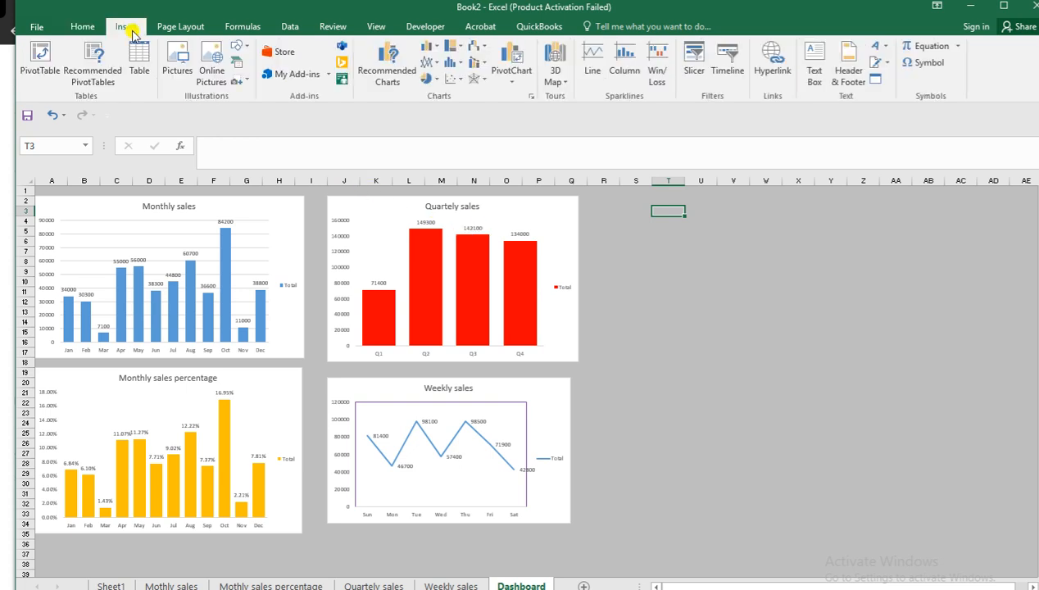
click(695, 65)
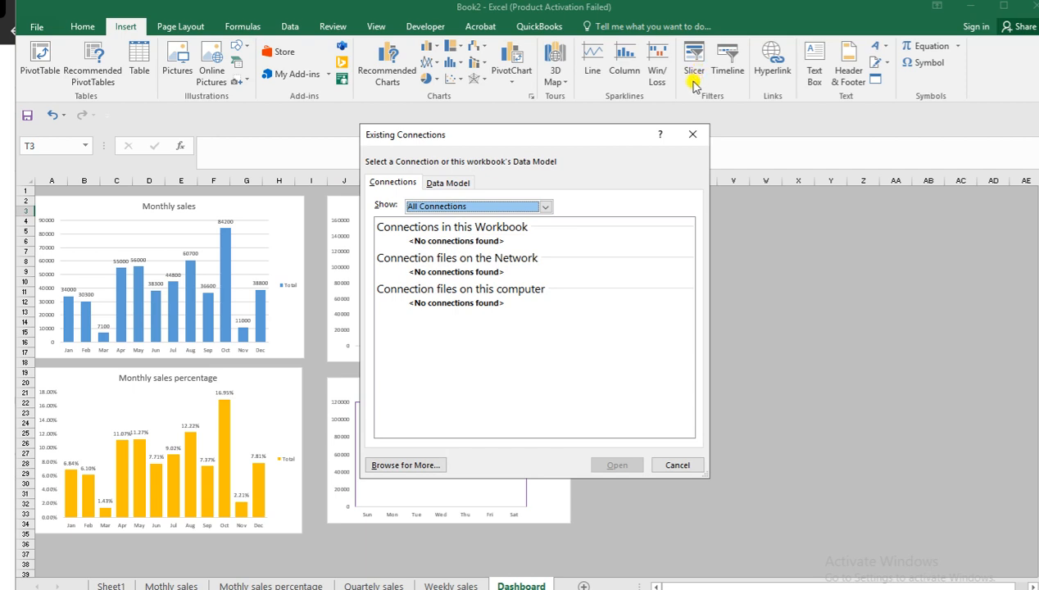
click(465, 182)
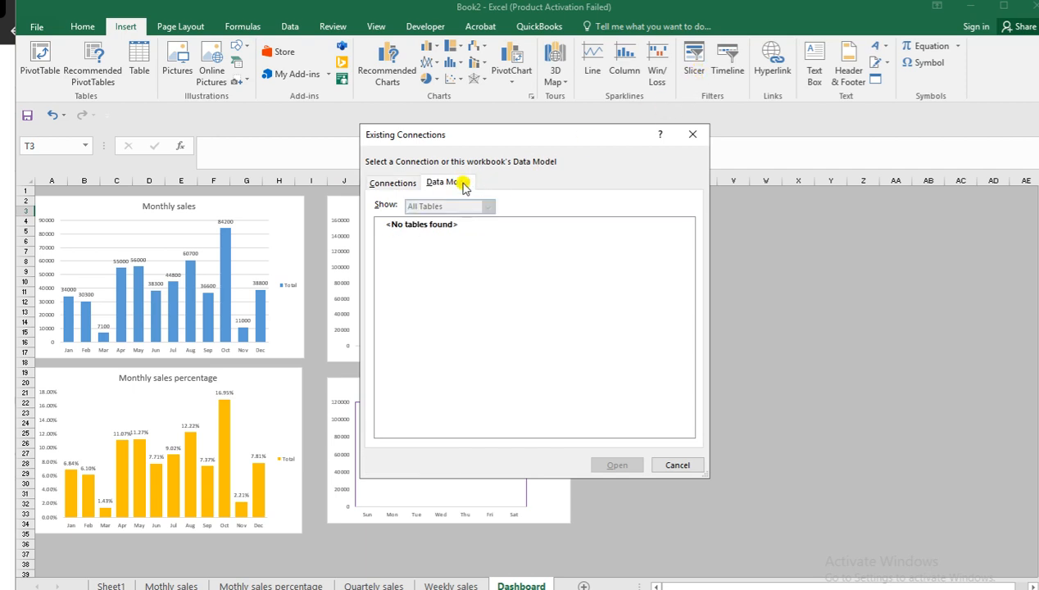
click(693, 134)
Step: Insert slicers for Day, Month and Quarter from the Monthly sales chart
click(233, 215)
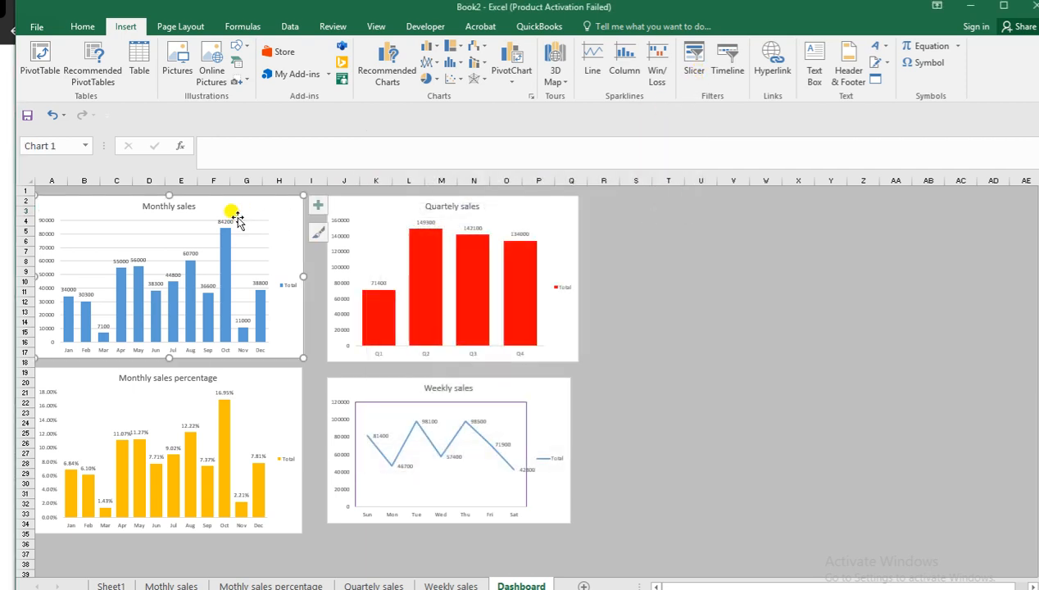
click(681, 74)
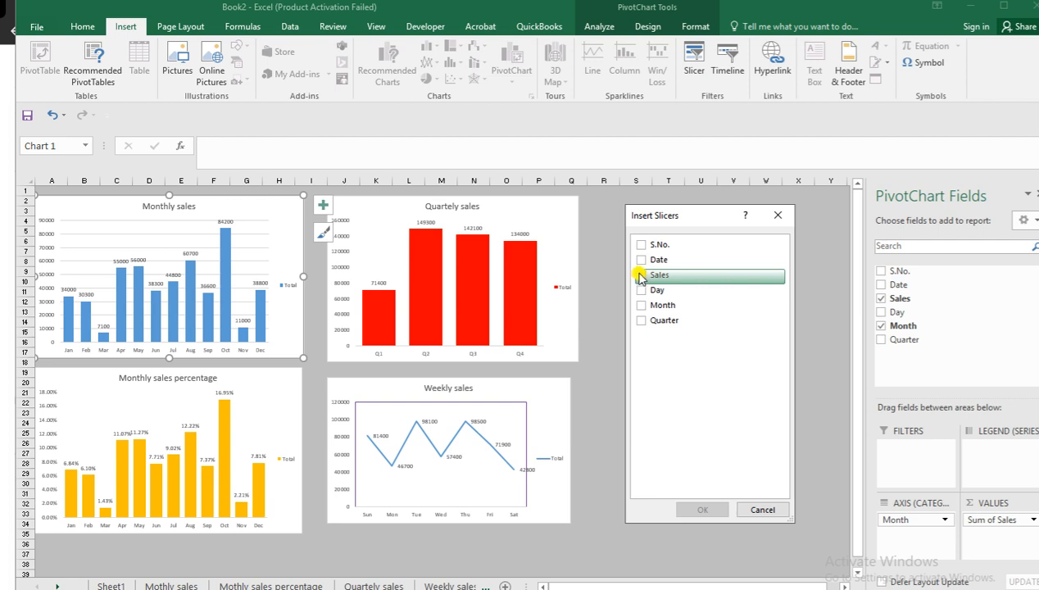
click(640, 275)
click(641, 291)
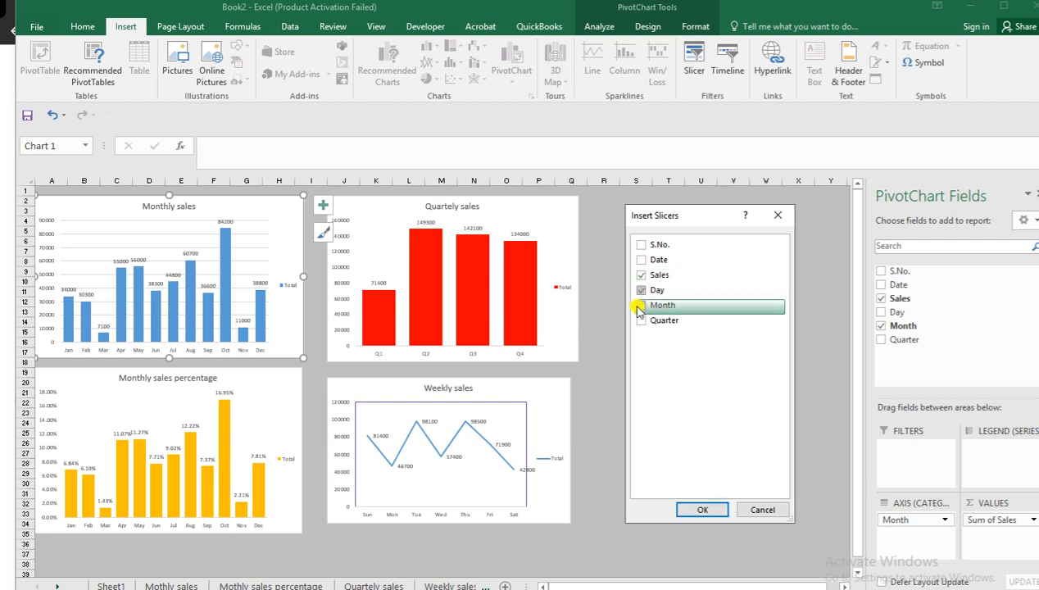
click(640, 305)
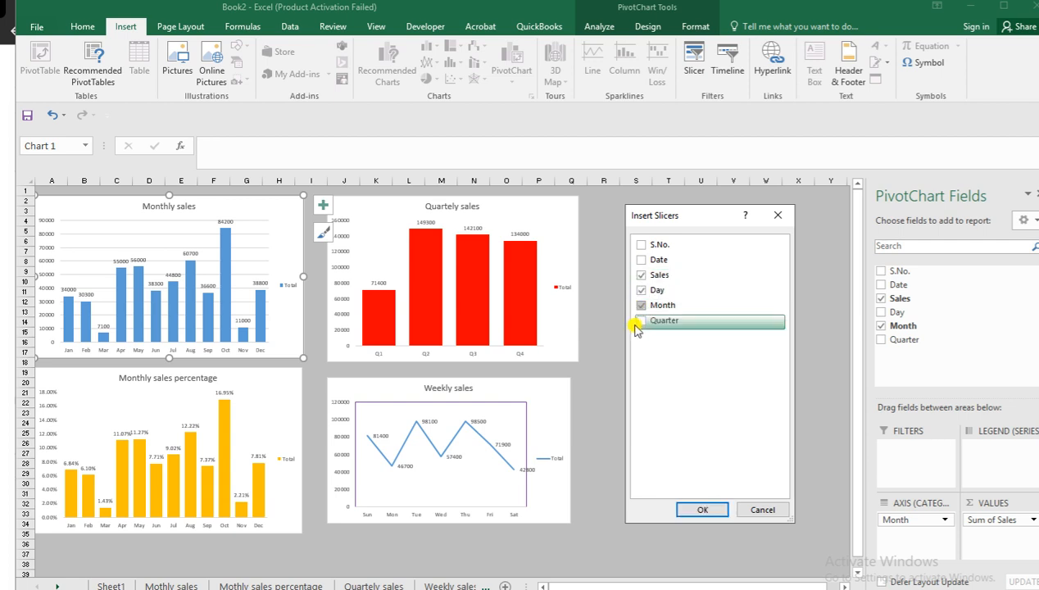
click(641, 321)
click(687, 510)
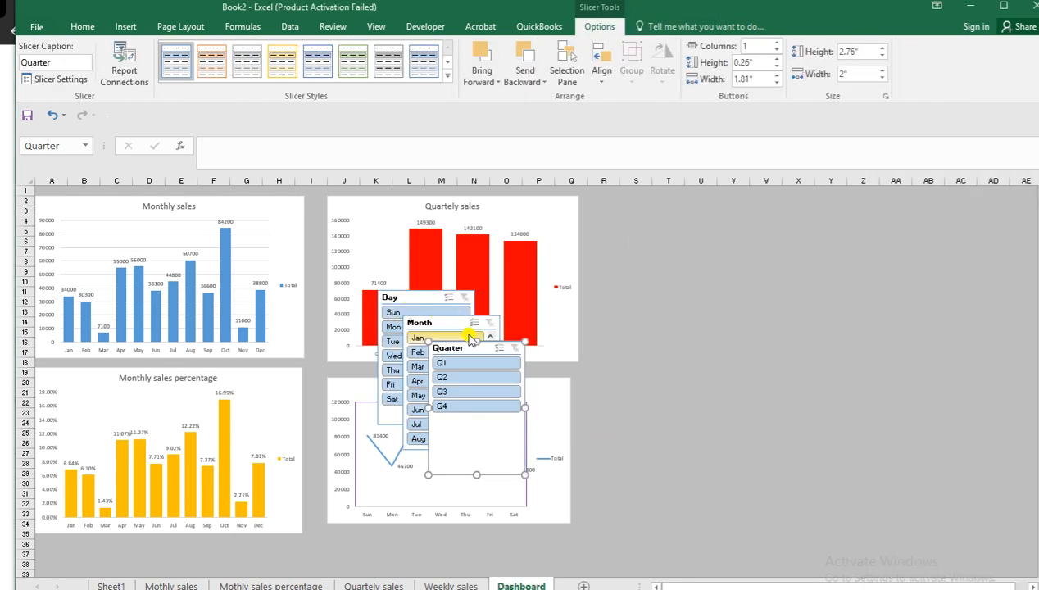
Step: Stack the Day, Month and Quarter slicers in one column beside the Quartely and Weekly sales charts, starting around column S
drag(470, 354, 672, 359)
drag(466, 324, 703, 246)
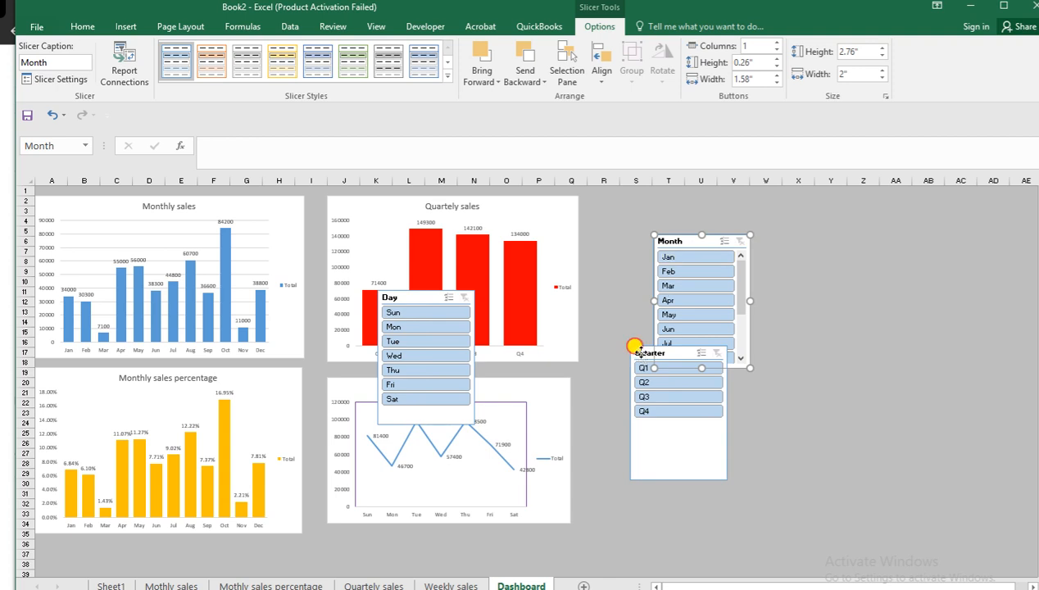
drag(635, 346, 646, 440)
drag(683, 240, 665, 297)
click(418, 293)
drag(503, 270, 658, 195)
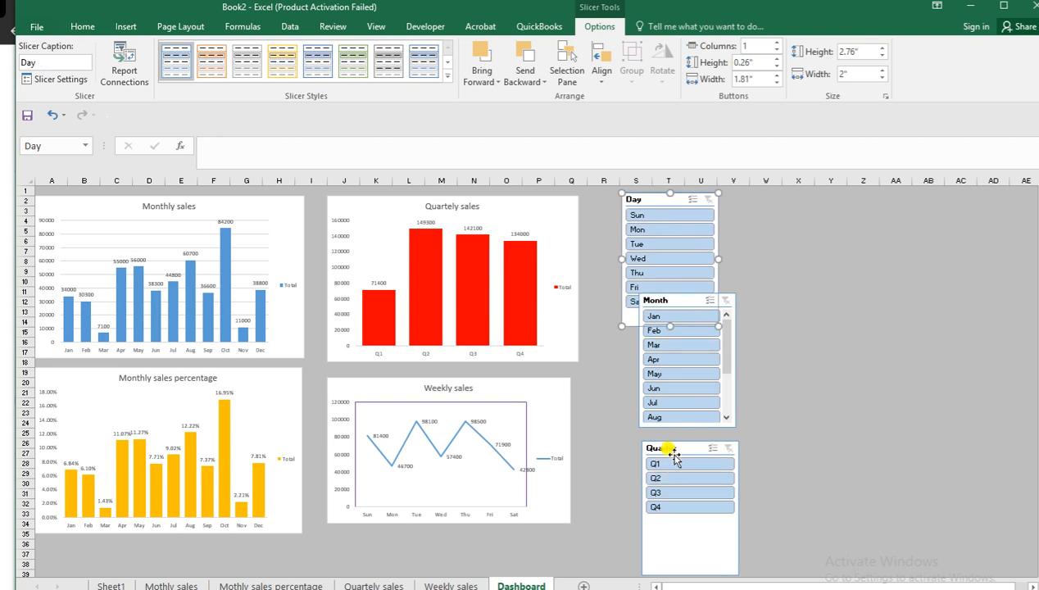
drag(670, 446, 654, 475)
drag(674, 300, 645, 336)
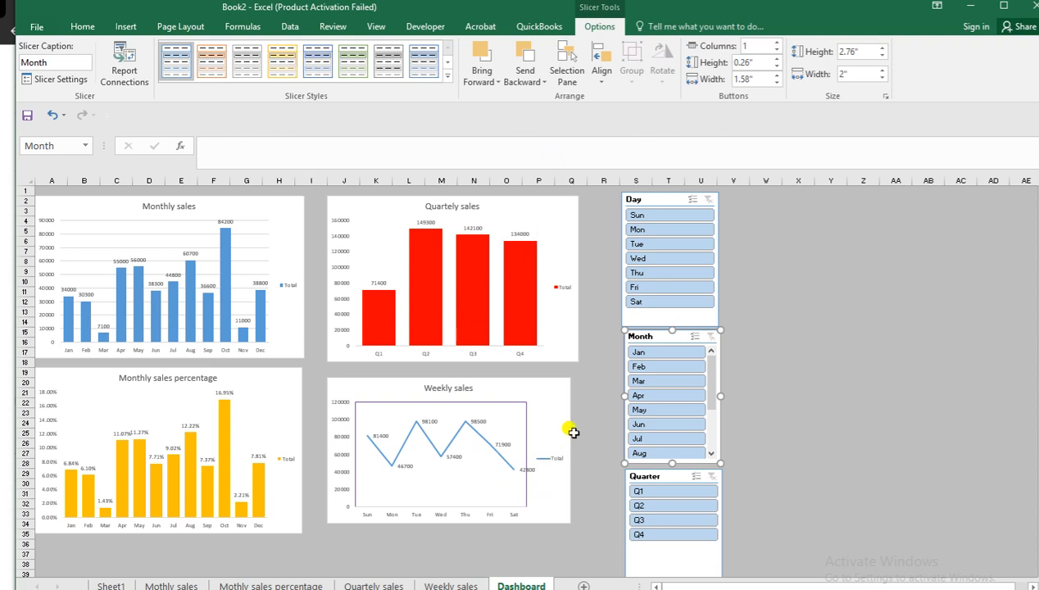
scroll(594, 462, down, 1)
click(593, 462)
Step: Connect the Day slicer also to the PivotTables on the Mothly sales percentage, Quartely sales and Weekly sales sheets
ctrl+scroll(593, 462, up, 1)
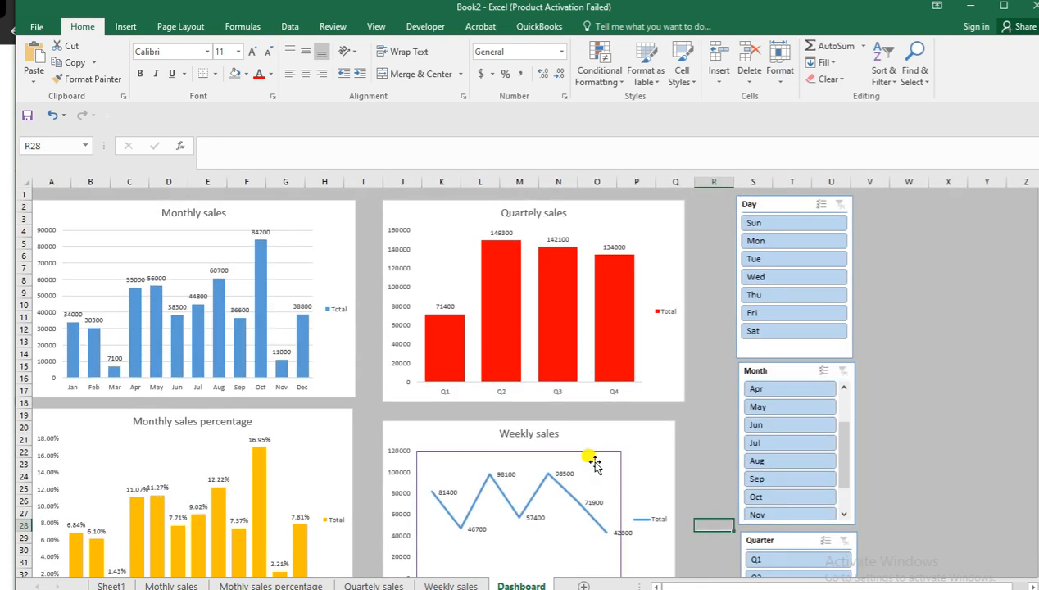
scroll(593, 462, down, 2)
scroll(596, 459, up, 2)
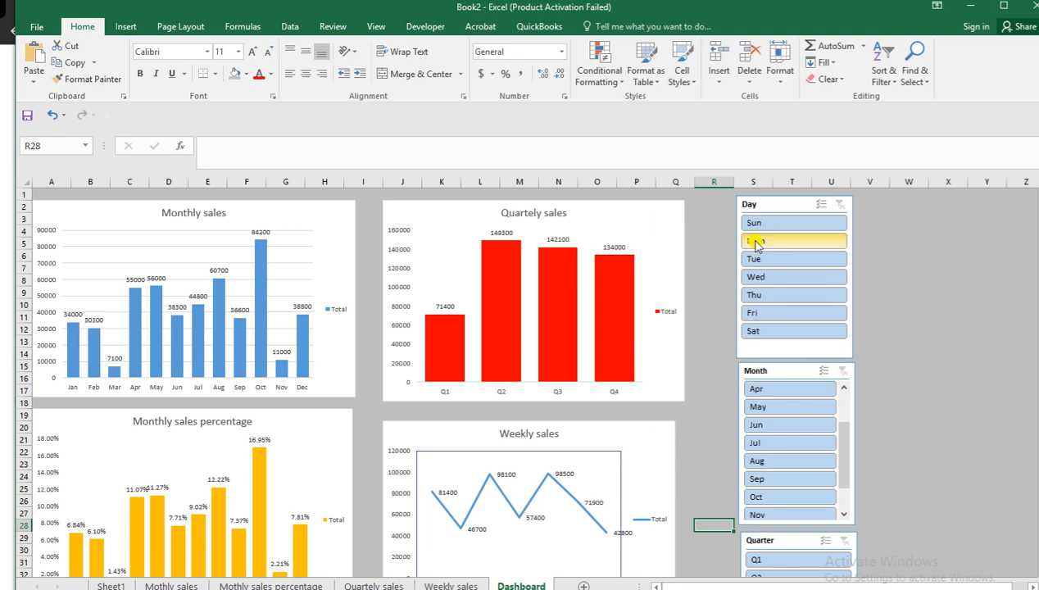
click(759, 205)
right_click(760, 205)
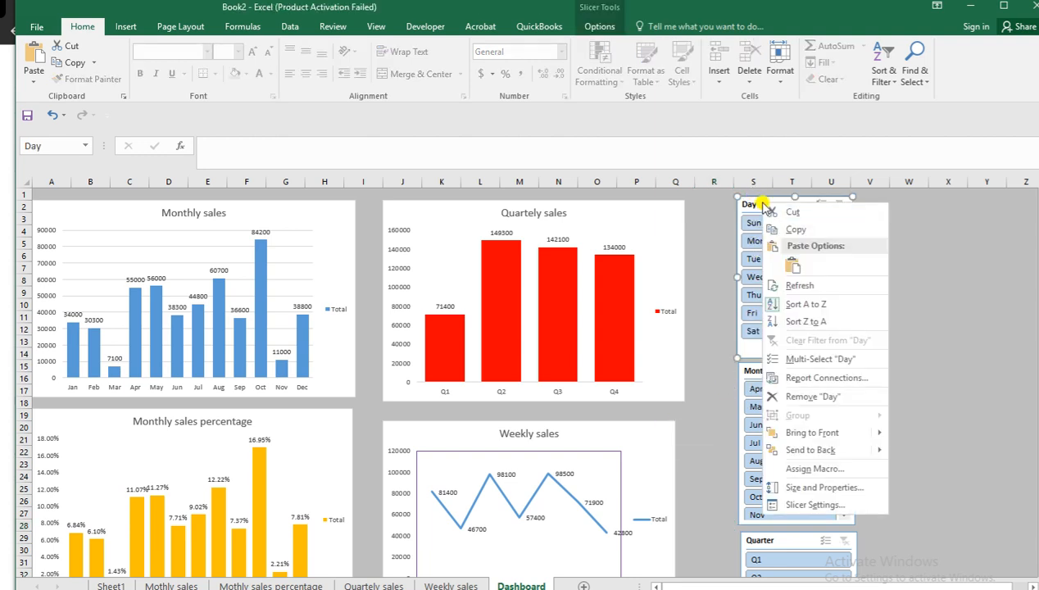
click(801, 383)
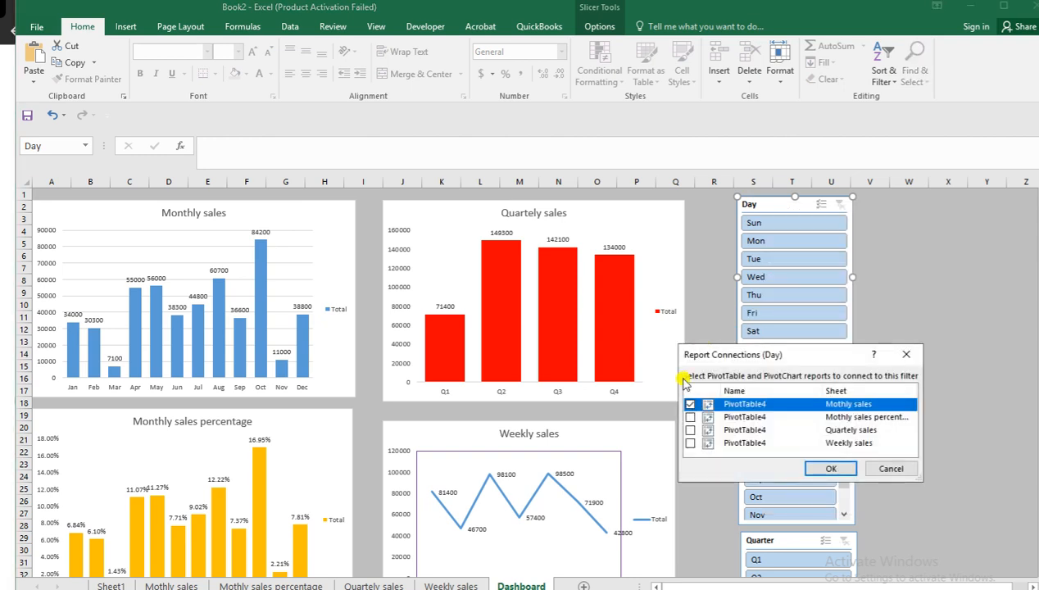
click(690, 418)
click(690, 431)
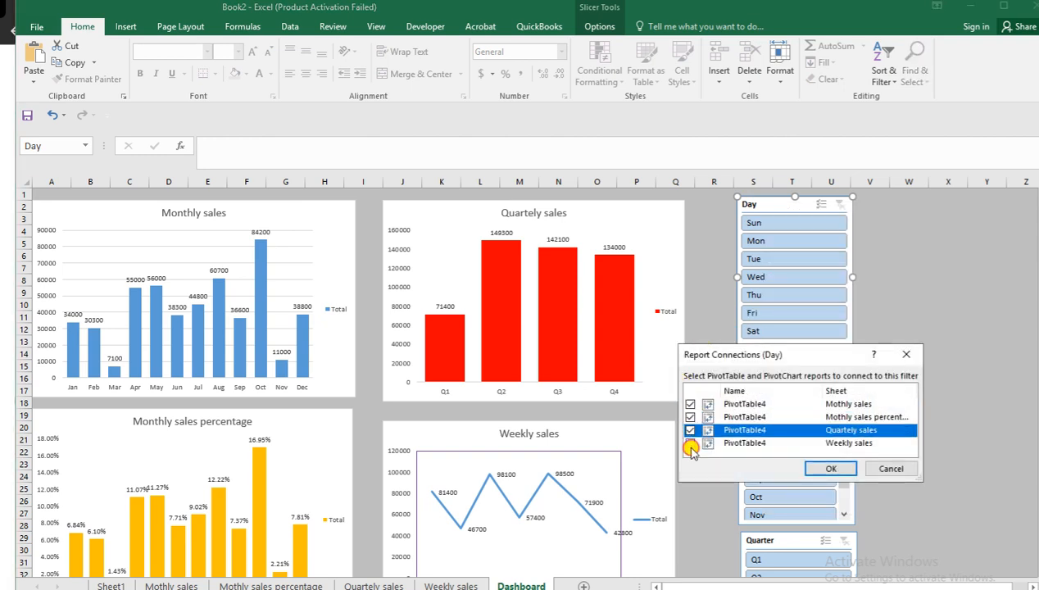
click(690, 443)
click(830, 468)
Step: Connect the Month slicer also to the Mothly sales percentage, Quartely sales and Weekly sales PivotTables
click(764, 365)
right_click(763, 362)
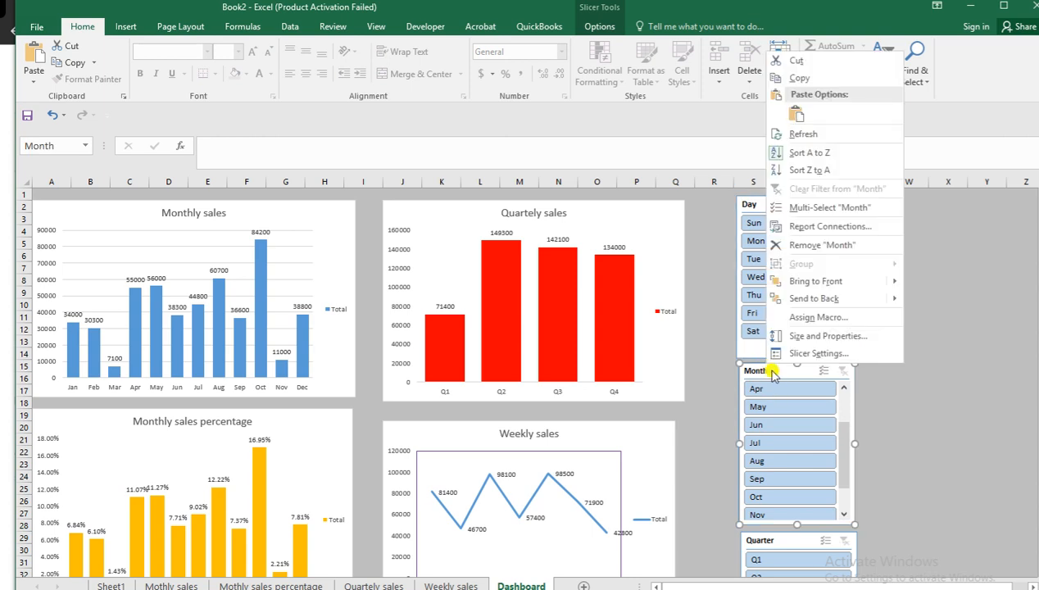
click(802, 226)
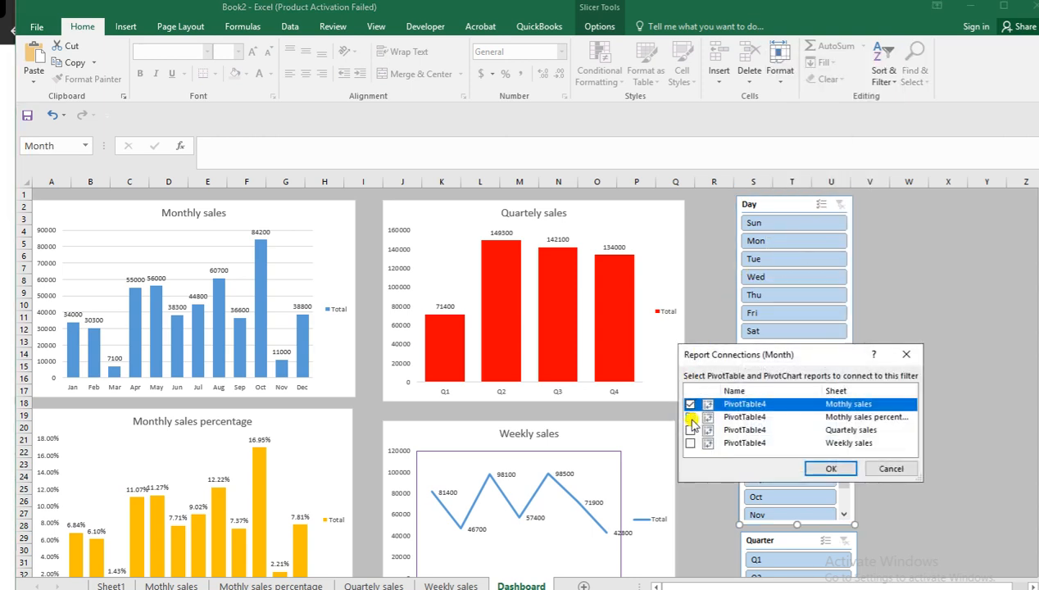
click(690, 418)
click(690, 430)
click(690, 443)
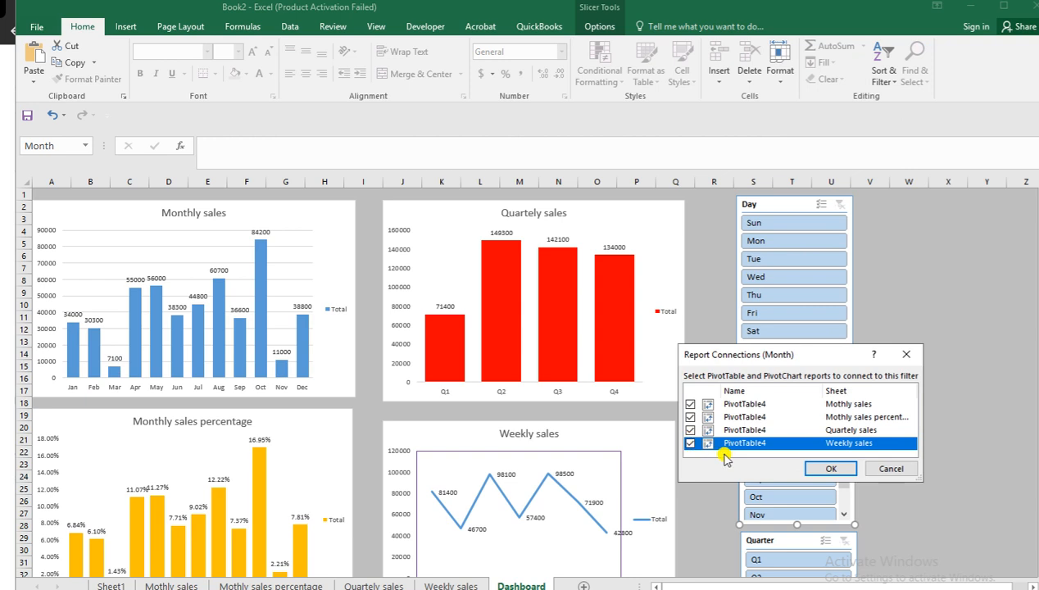
click(829, 469)
Step: Connect the Quarter slicer also to the Mothly sales percentage, Quartely sales and Weekly sales PivotTables, and deselect the slicer
scroll(733, 426, down, 2)
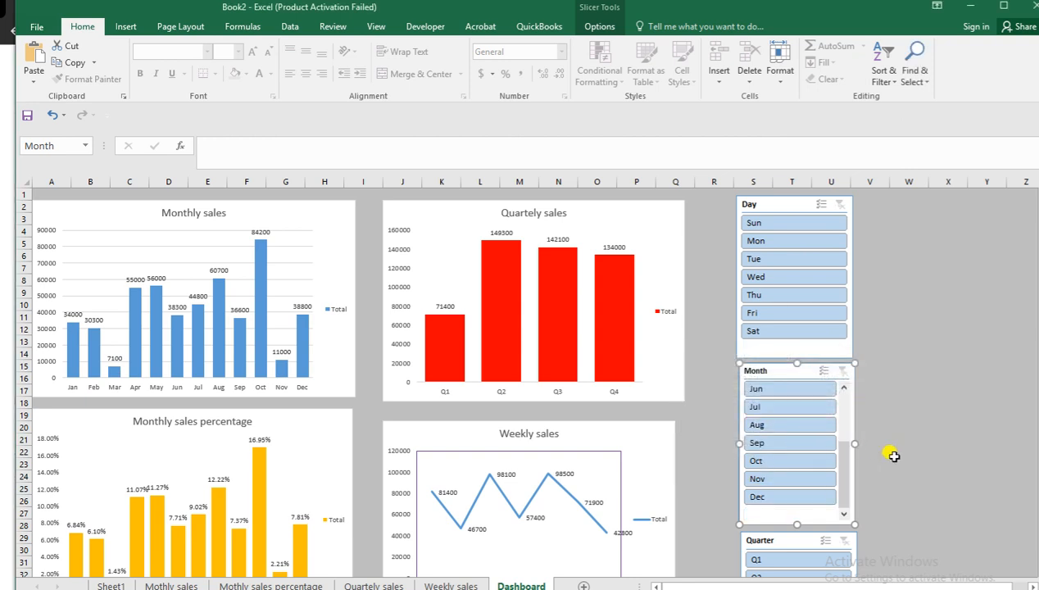
scroll(881, 500, up, 3)
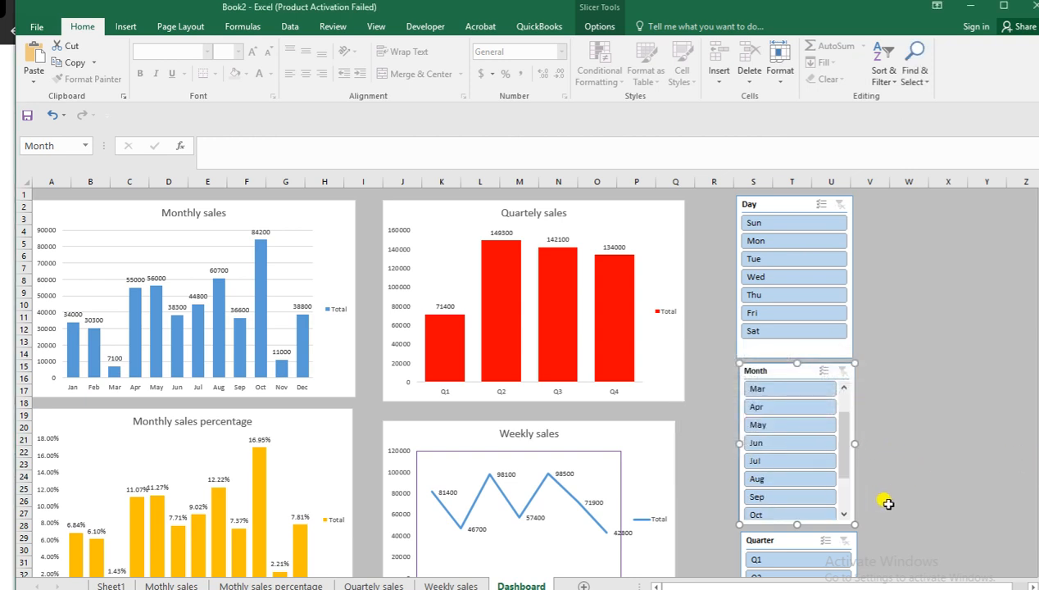
click(1025, 439)
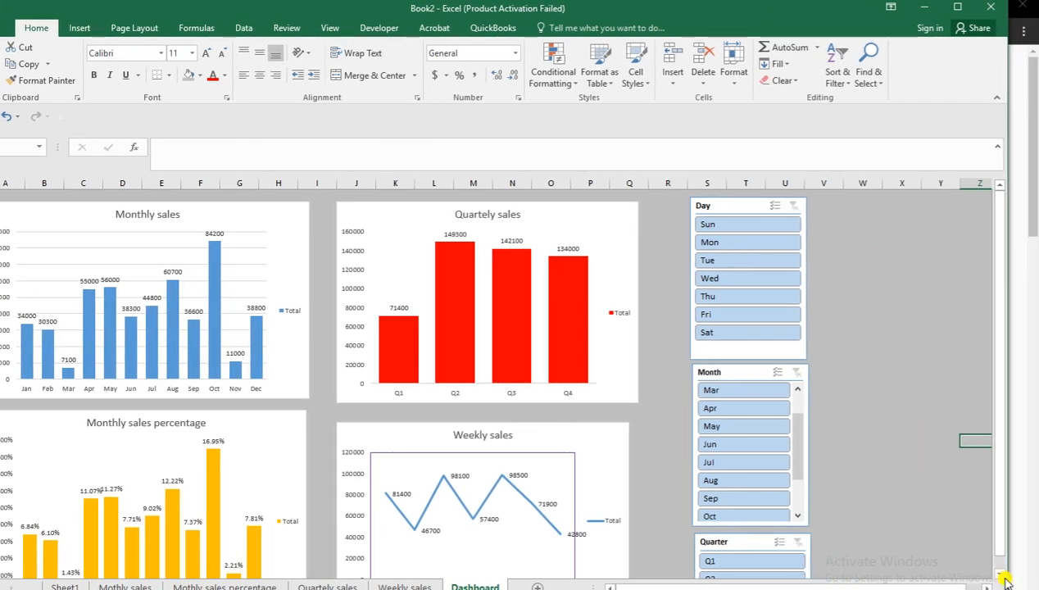
scroll(670, 422, down, 2)
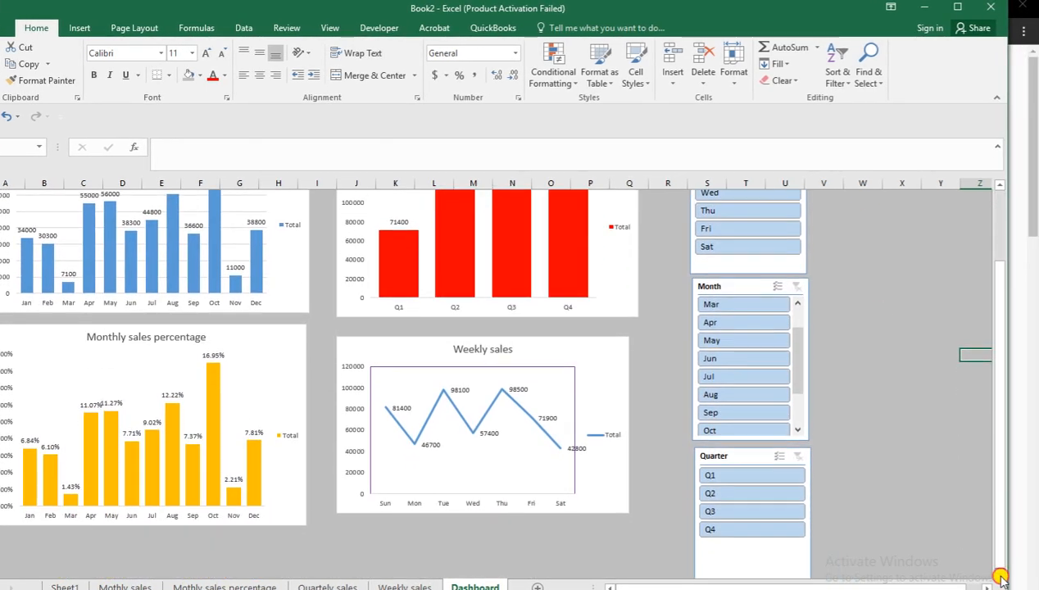
click(712, 436)
right_click(713, 436)
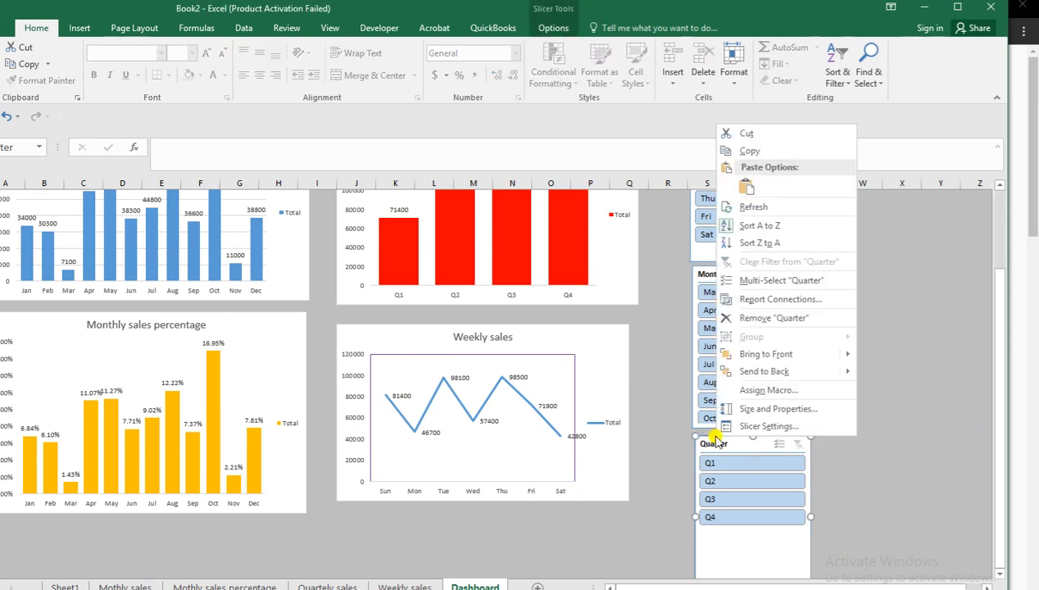
click(750, 299)
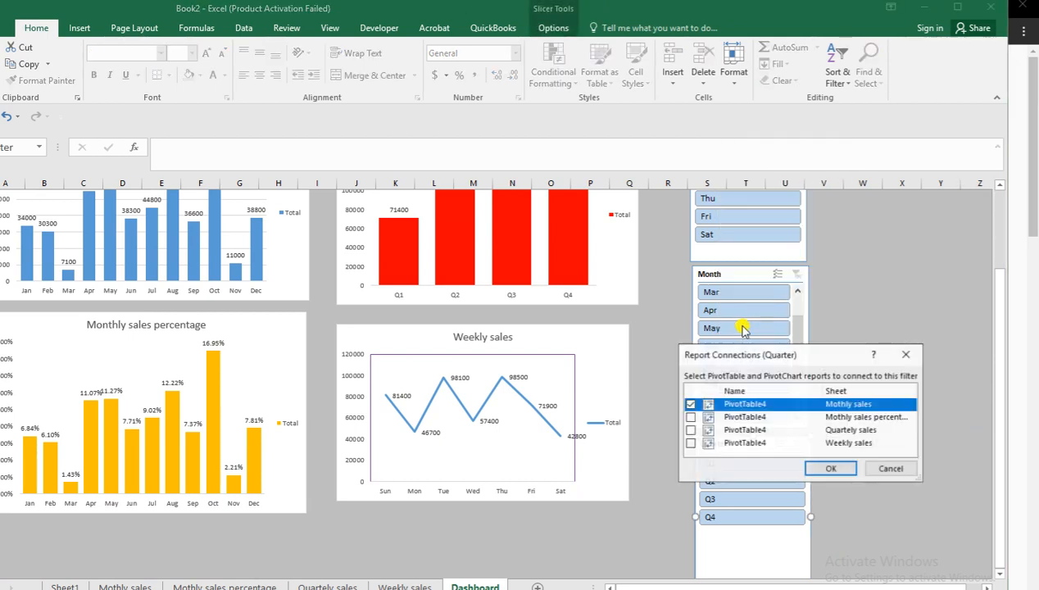
click(690, 417)
click(690, 431)
click(690, 443)
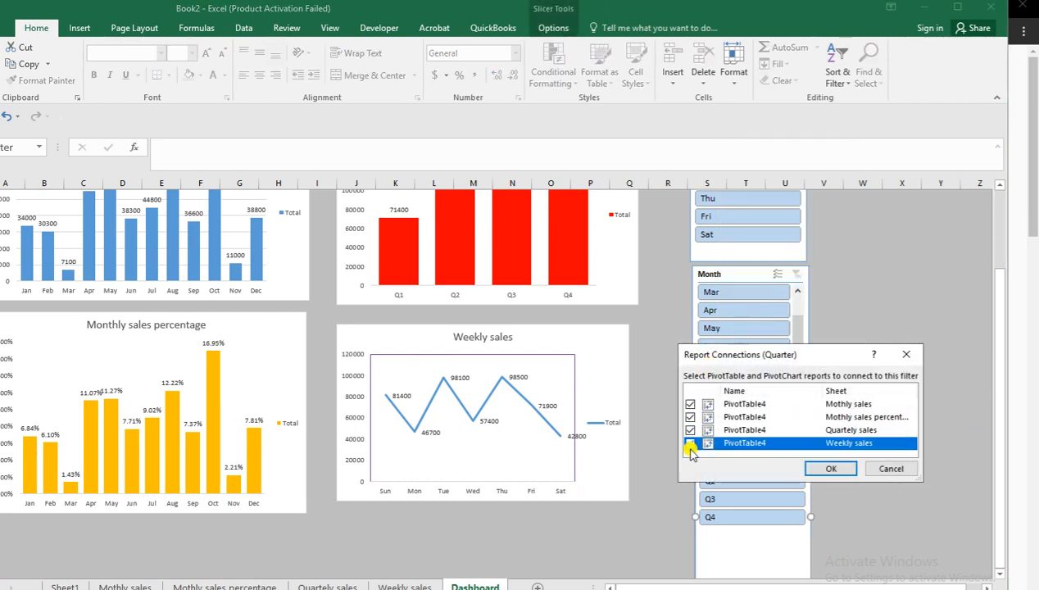
click(831, 468)
click(662, 513)
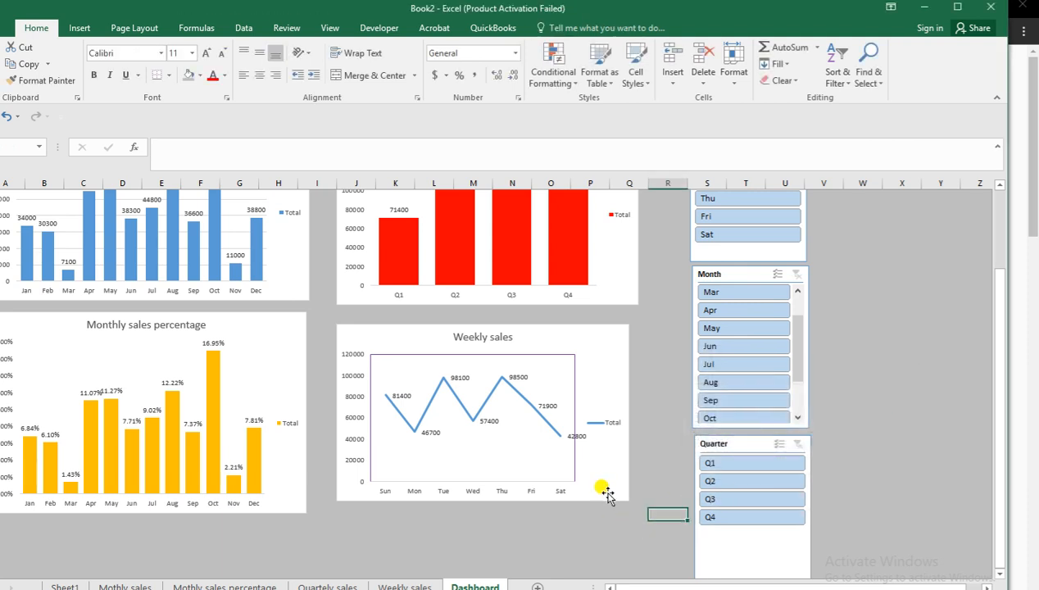
ctrl+scroll(610, 482, down, 2)
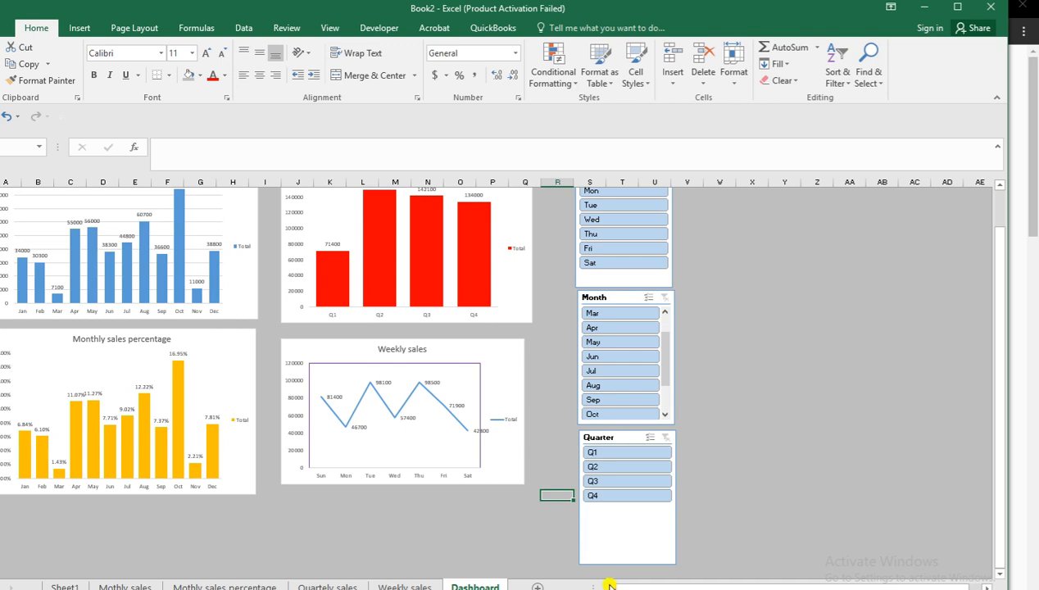
Step: Filter the dashboard by Sun with the Day slicer and review all four charts for that day
scroll(459, 394, up, 1)
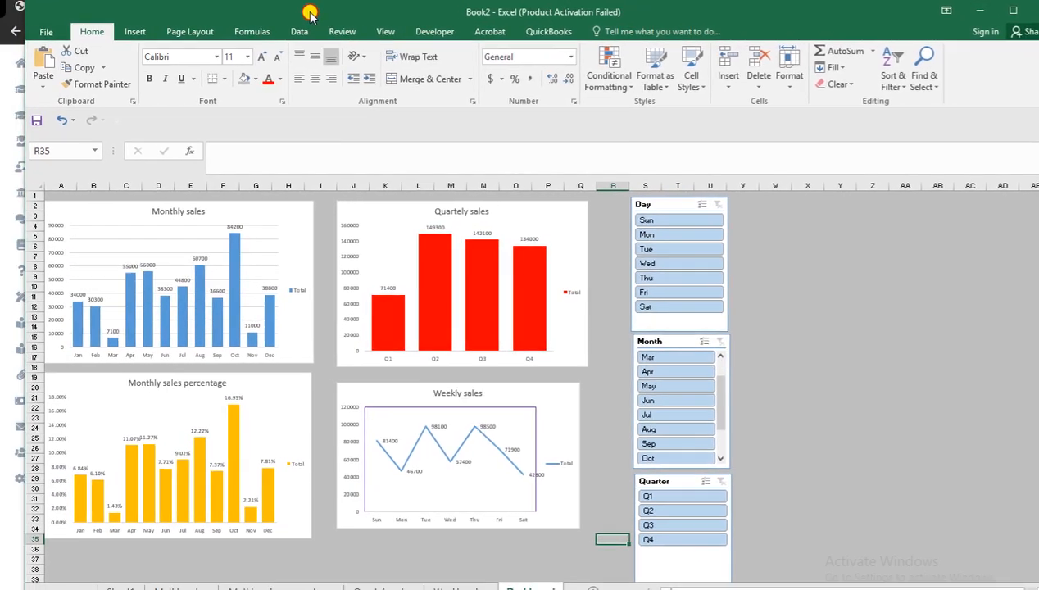
scroll(385, 271, down, 2)
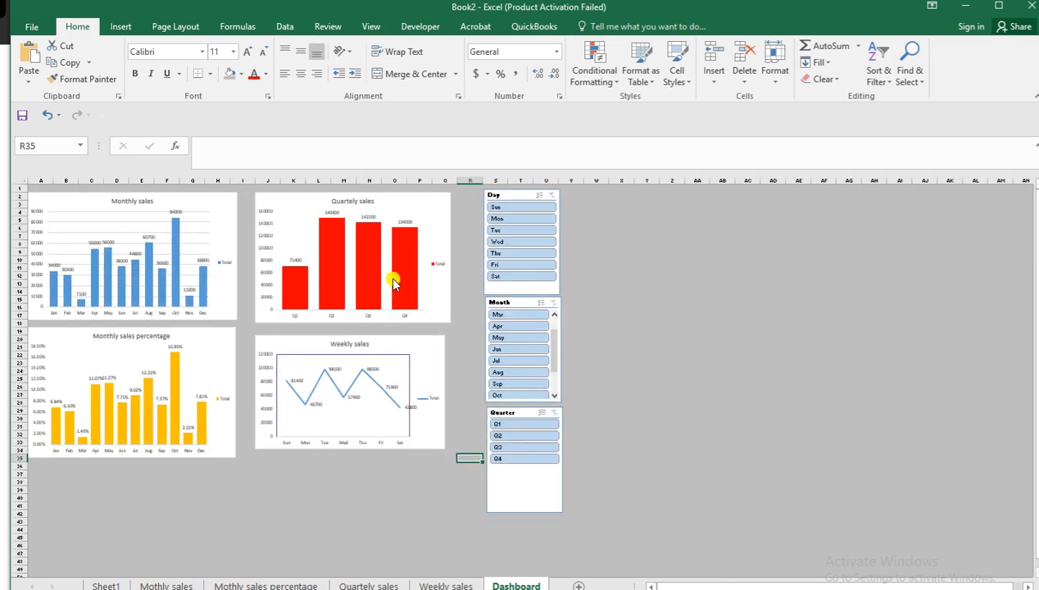
scroll(390, 277, up, 2)
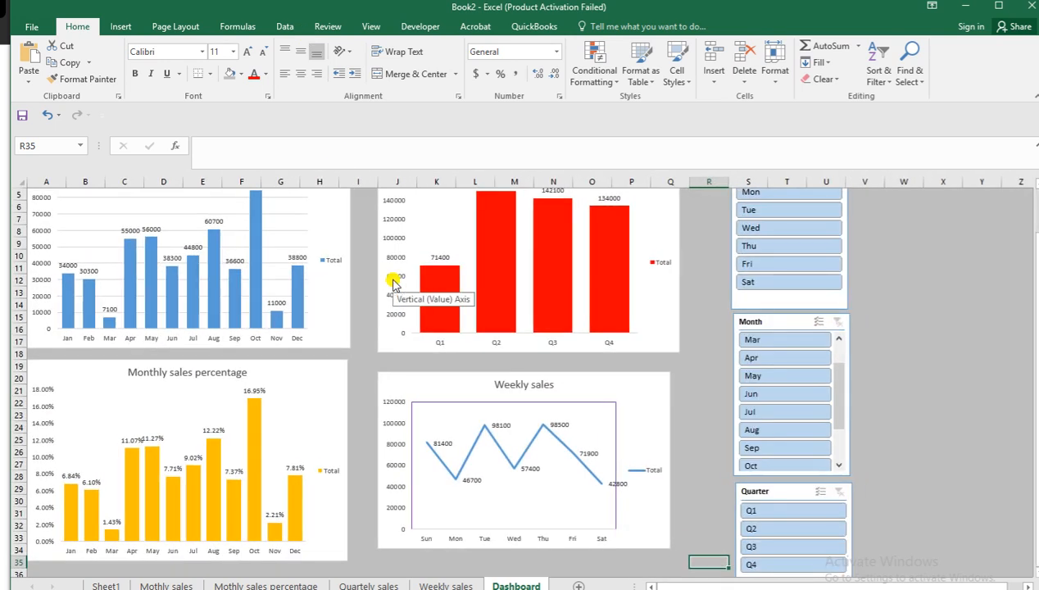
scroll(486, 316, up, 2)
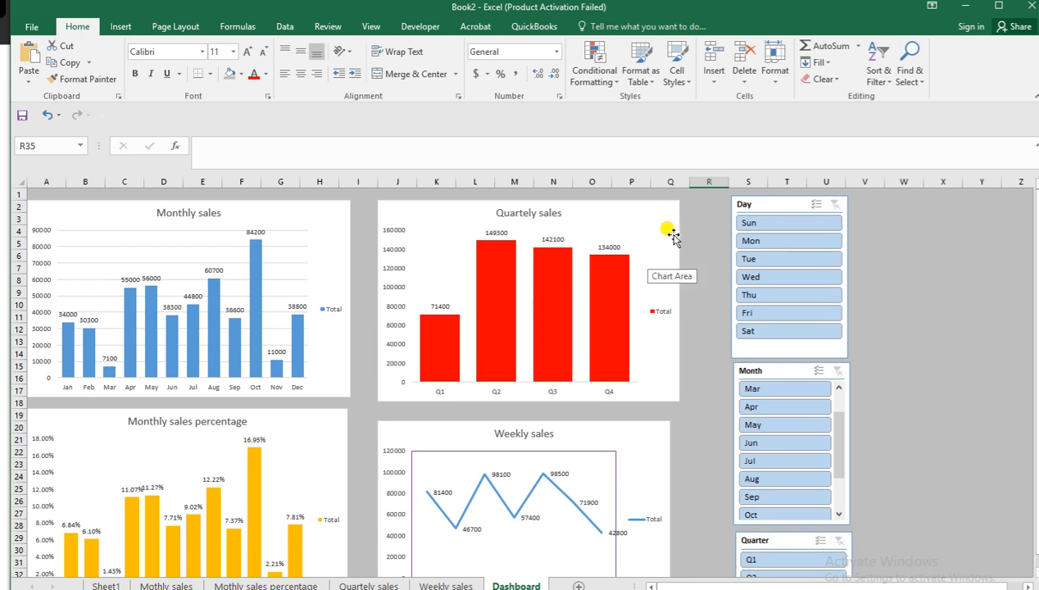
click(767, 223)
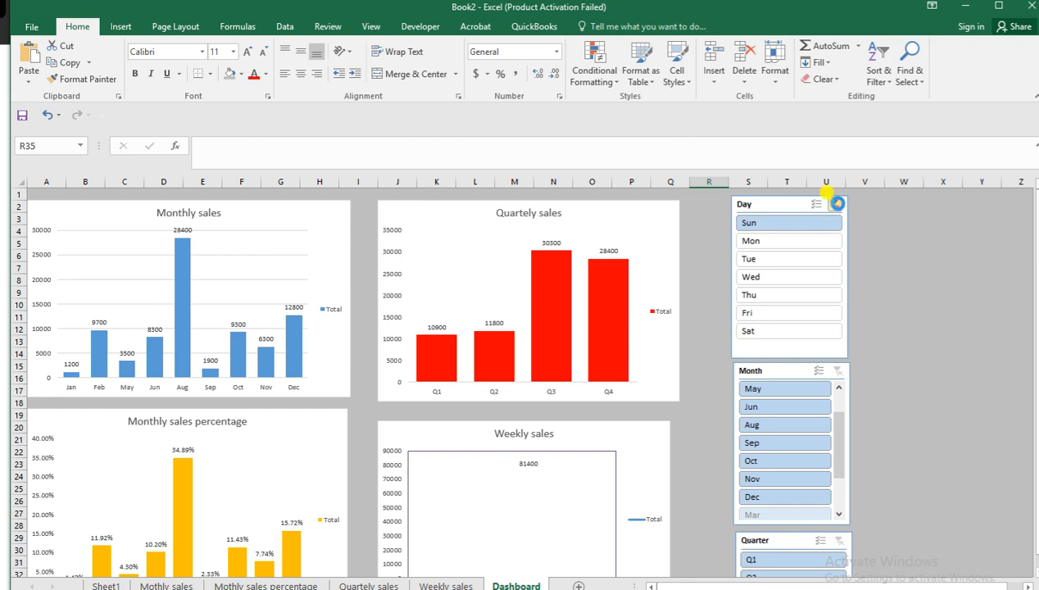
click(837, 203)
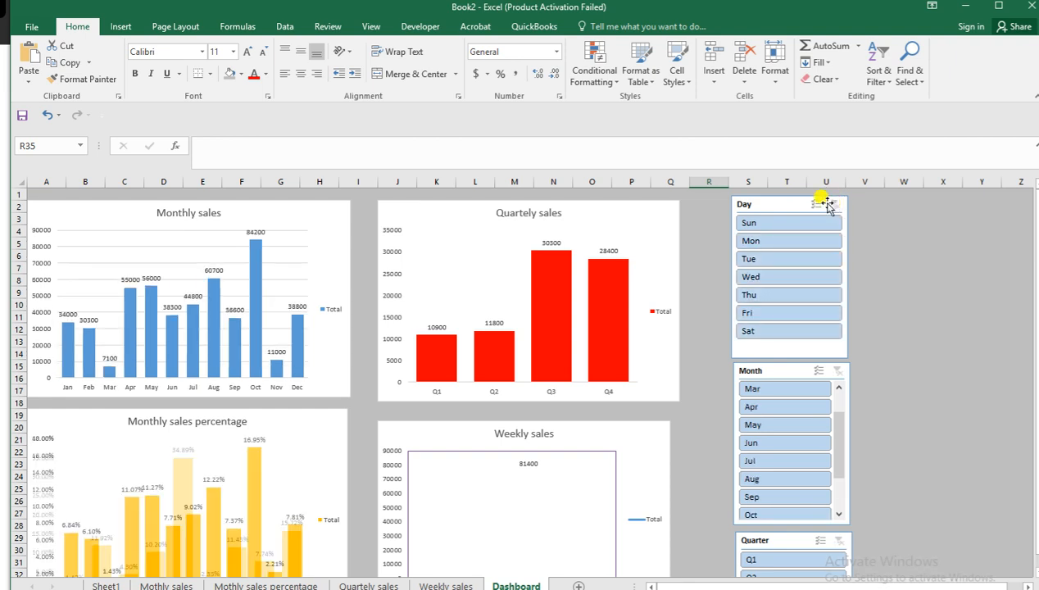
click(753, 225)
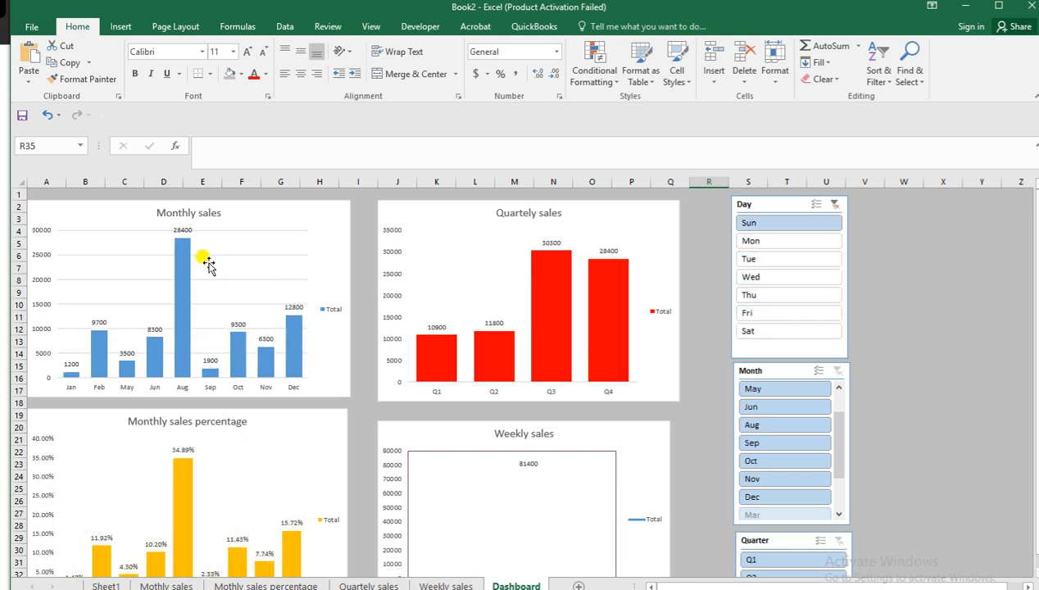
scroll(211, 297, down, 1)
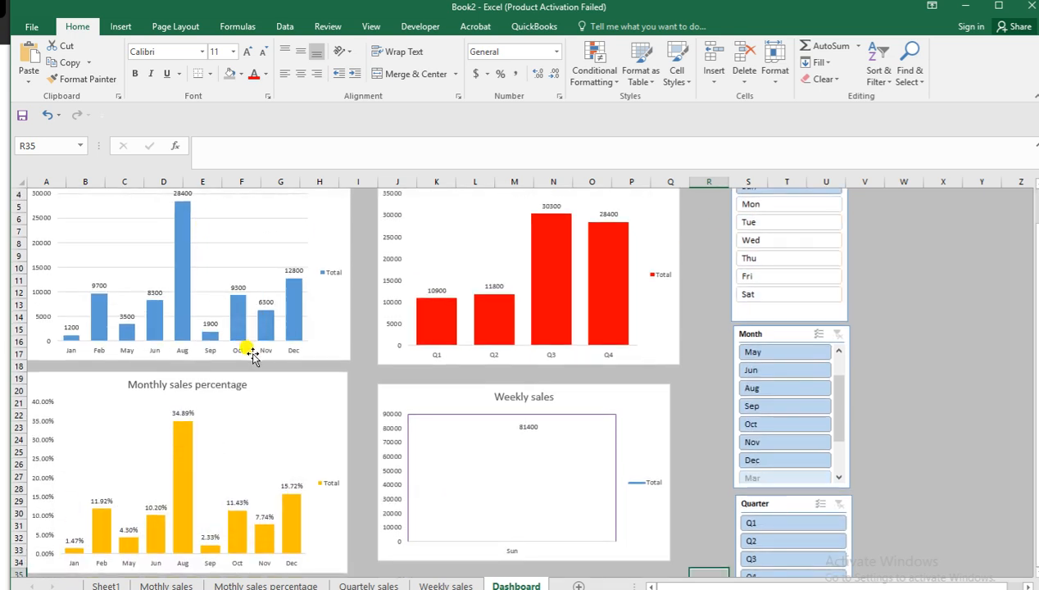
scroll(336, 348, down, 1)
scroll(373, 385, up, 2)
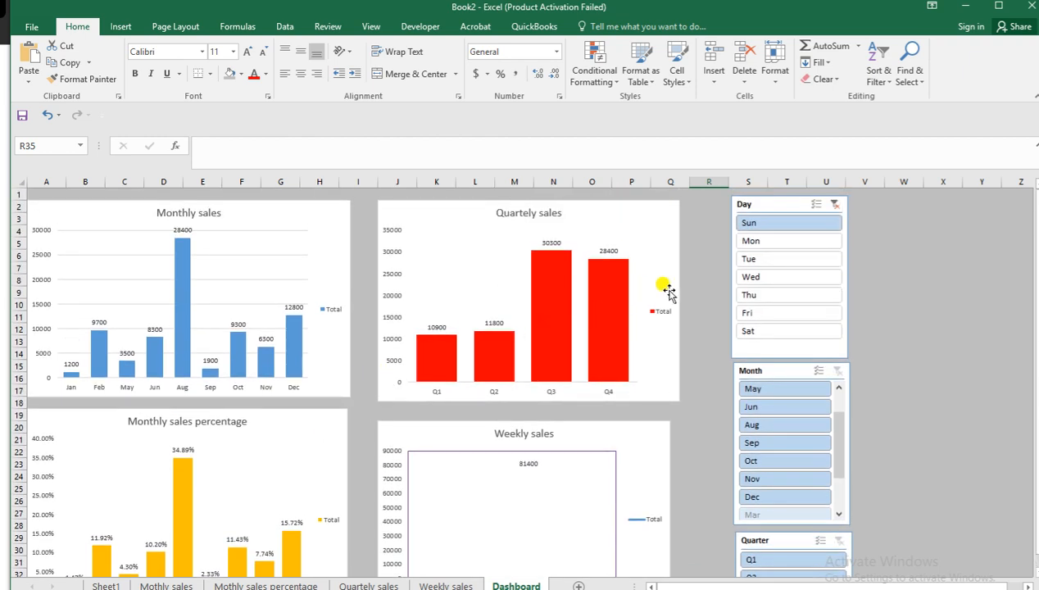
Step: Switch the Day slicer to Mon, examine the monthly, percentage, quarterly and weekly charts, and clear the Day filter
click(756, 244)
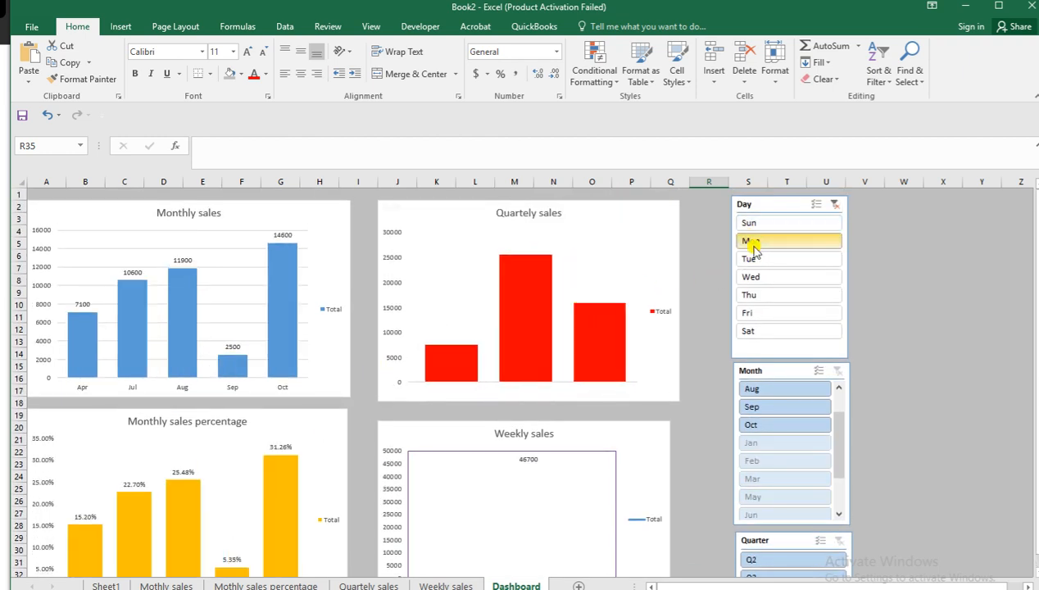
scroll(422, 365, down, 1)
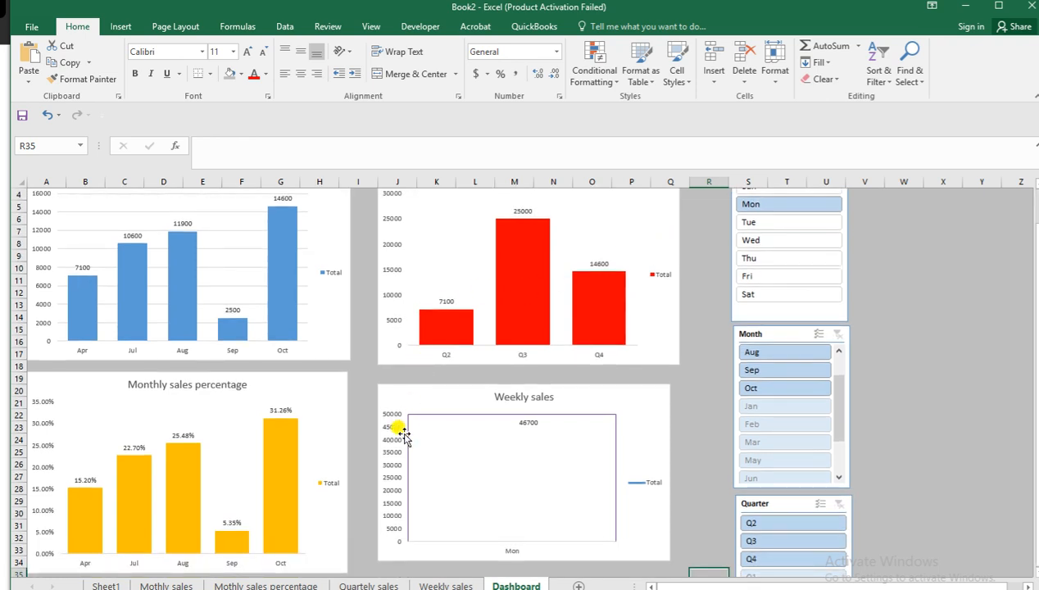
scroll(271, 395, down, 1)
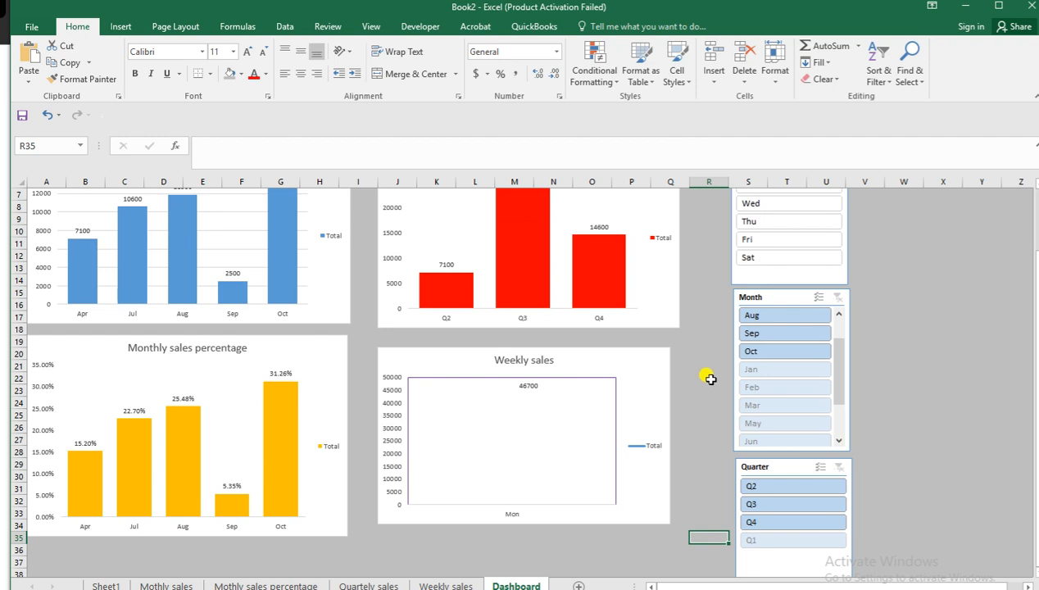
scroll(711, 372, up, 1)
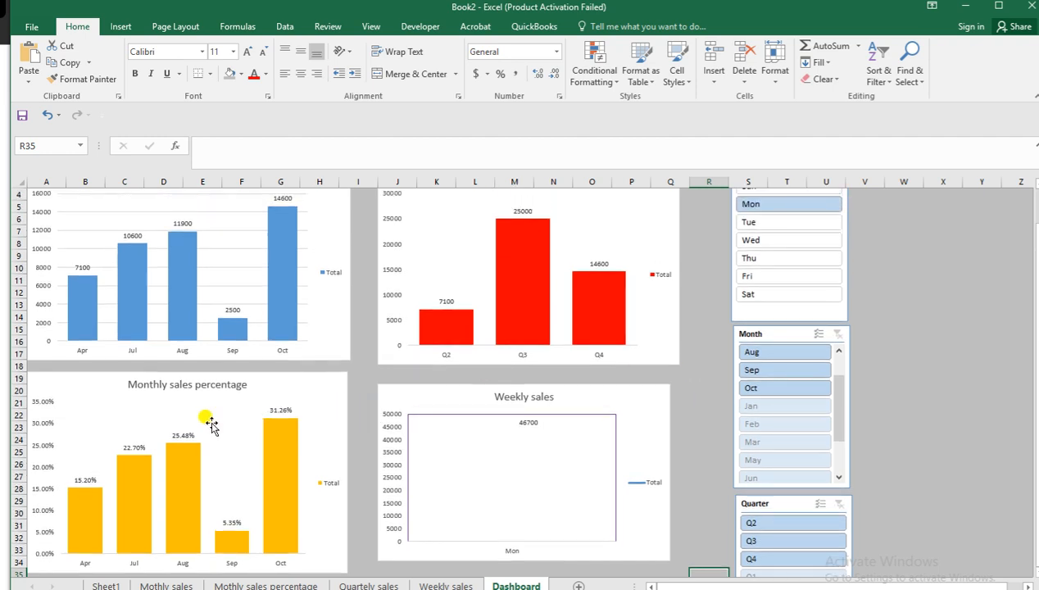
scroll(211, 421, down, 1)
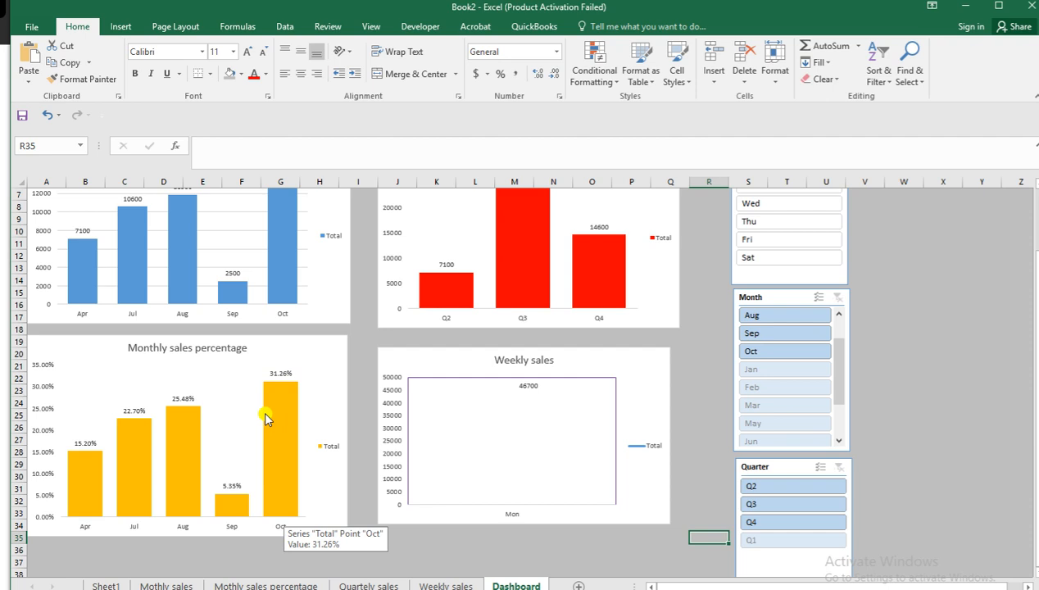
scroll(277, 409, up, 1)
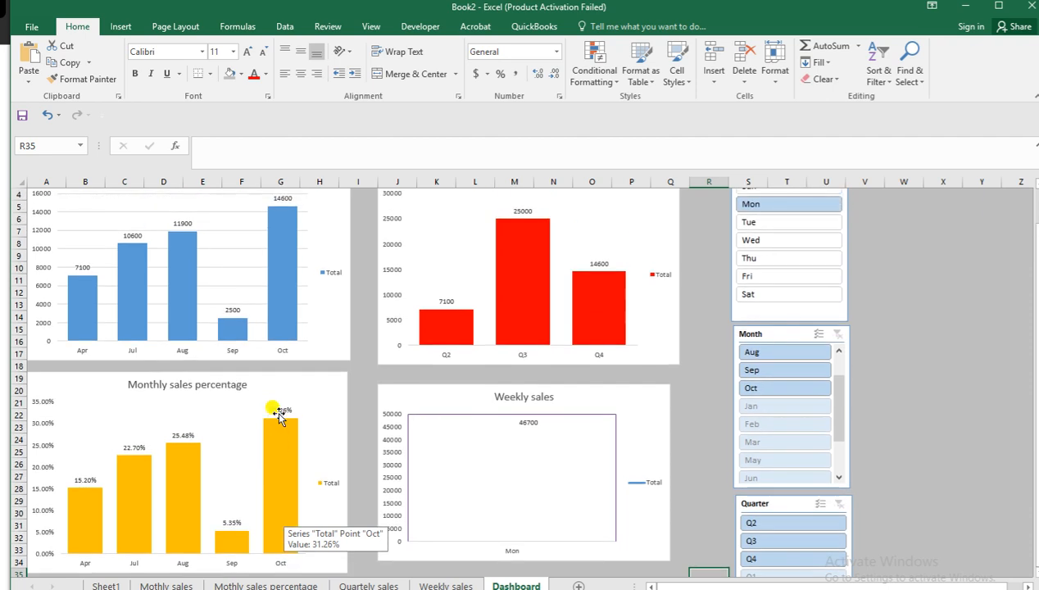
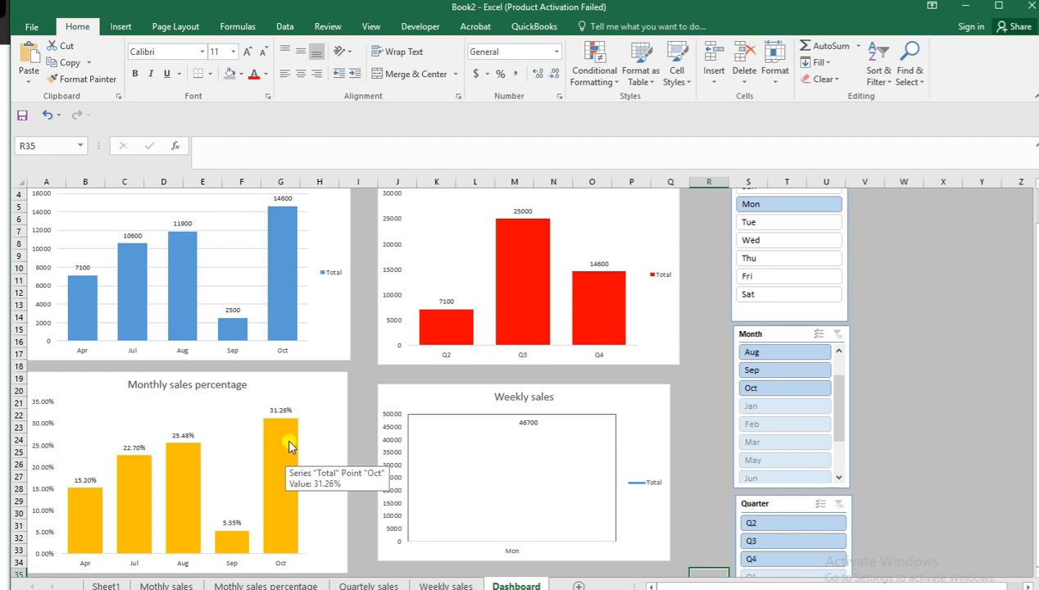
scroll(662, 310, up, 1)
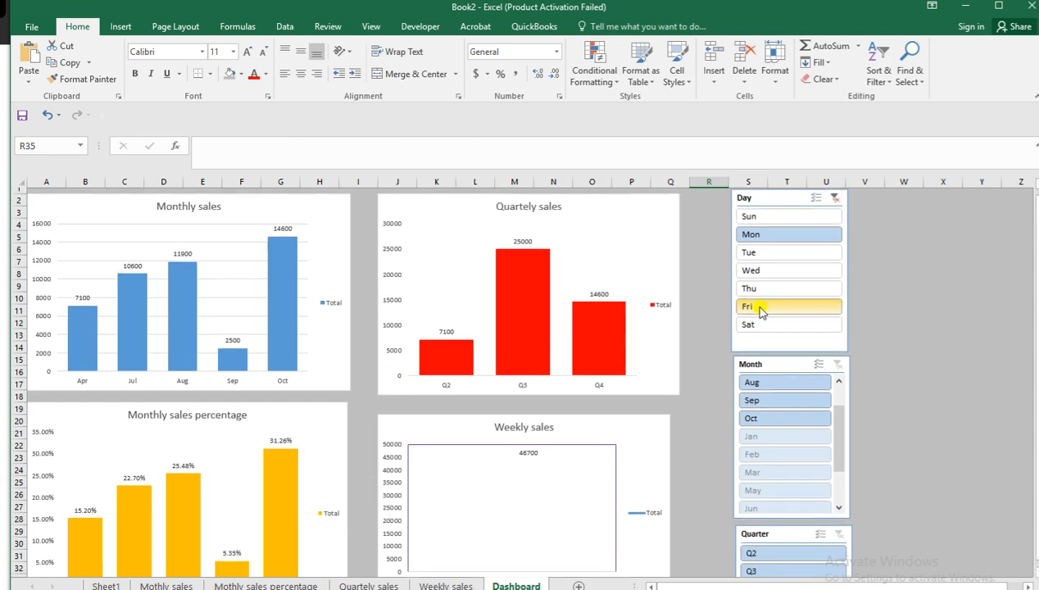
click(833, 204)
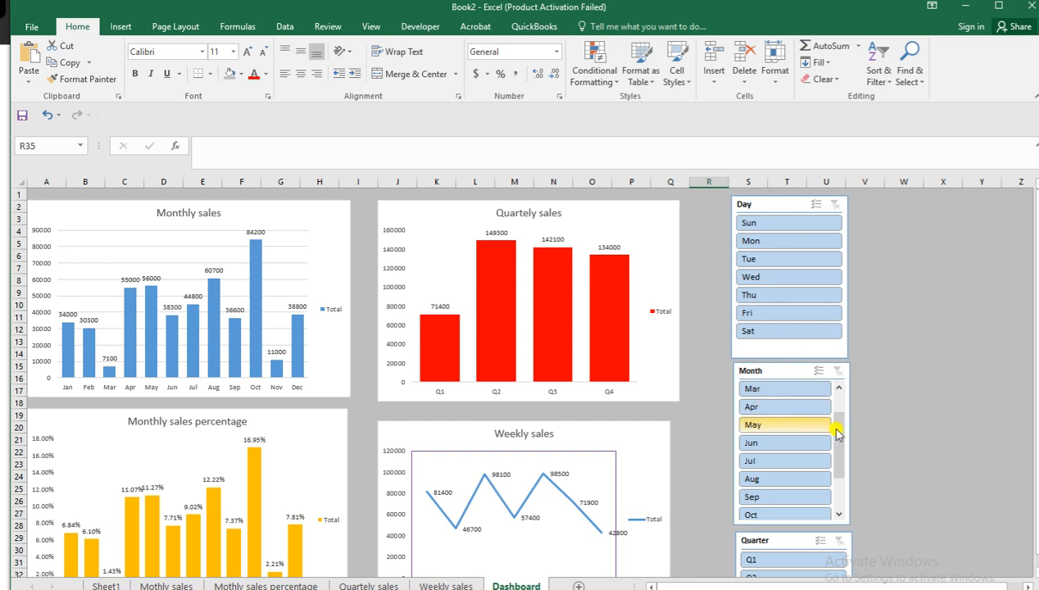
Step: Filter the dashboard by Q1 with the Quarter slicer and inspect the months in the Monthly sales and Monthly sales percentage charts
scroll(839, 431, down, 2)
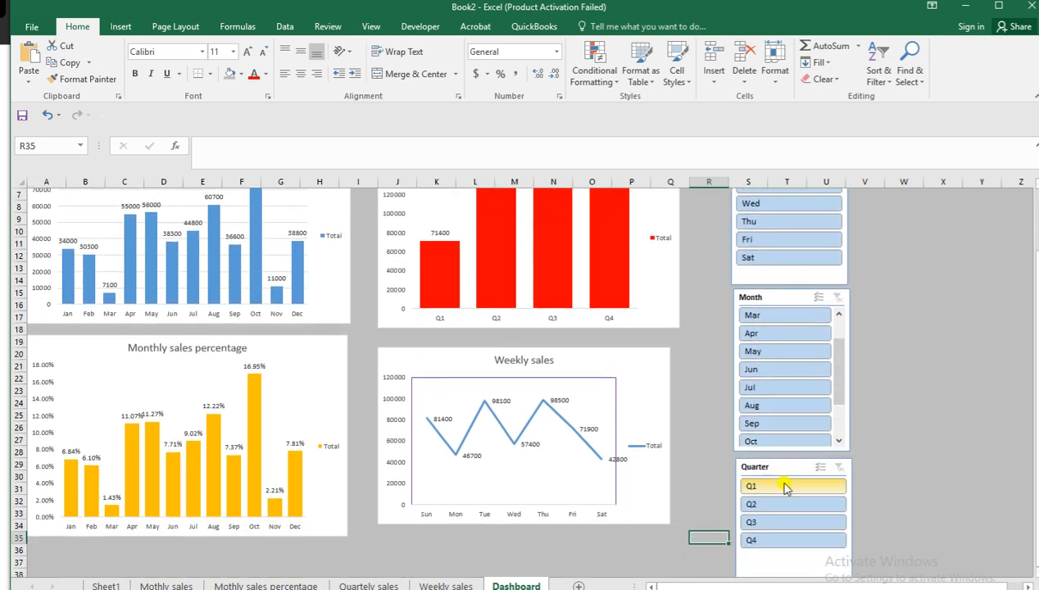
click(785, 486)
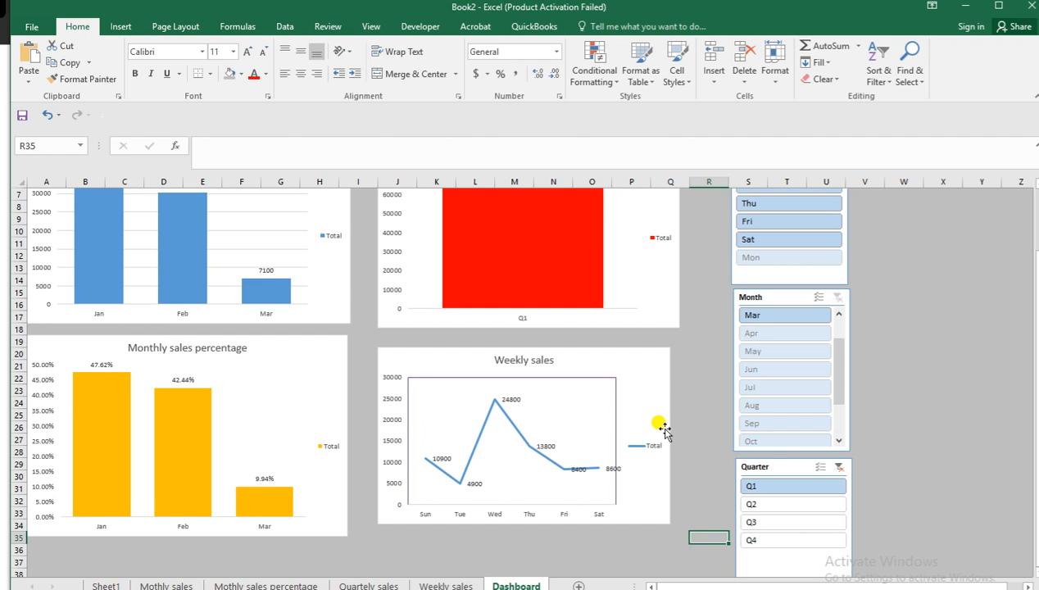
scroll(664, 428, up, 1)
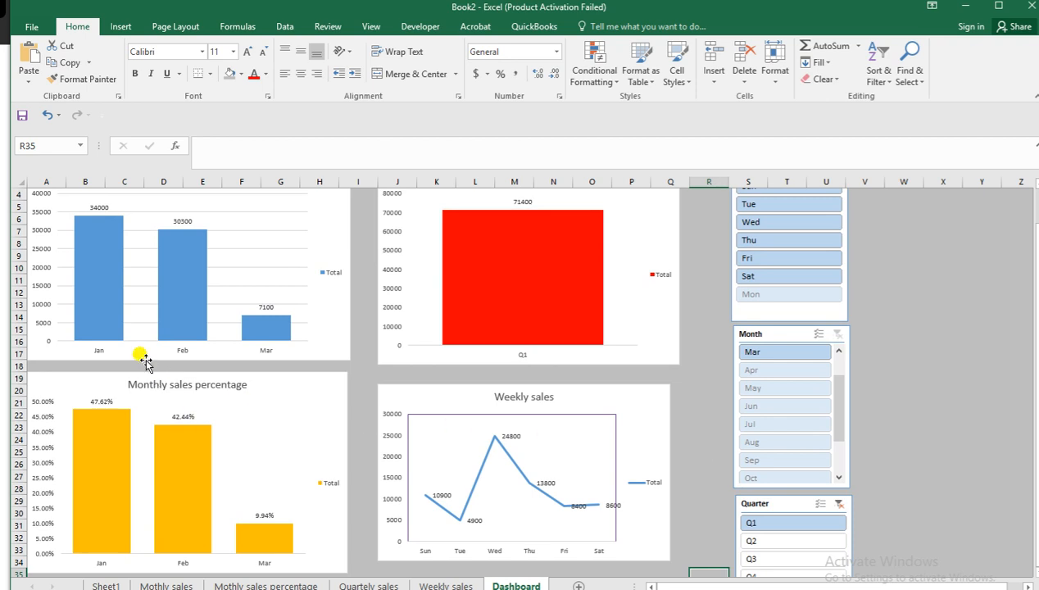
scroll(107, 287, up, 1)
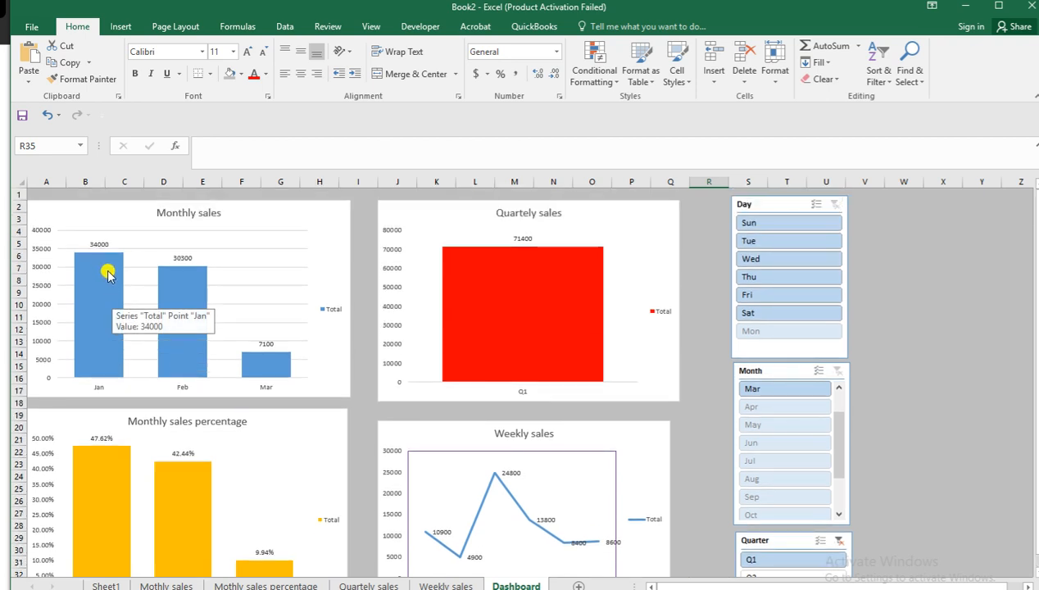
mouse_move(191, 272)
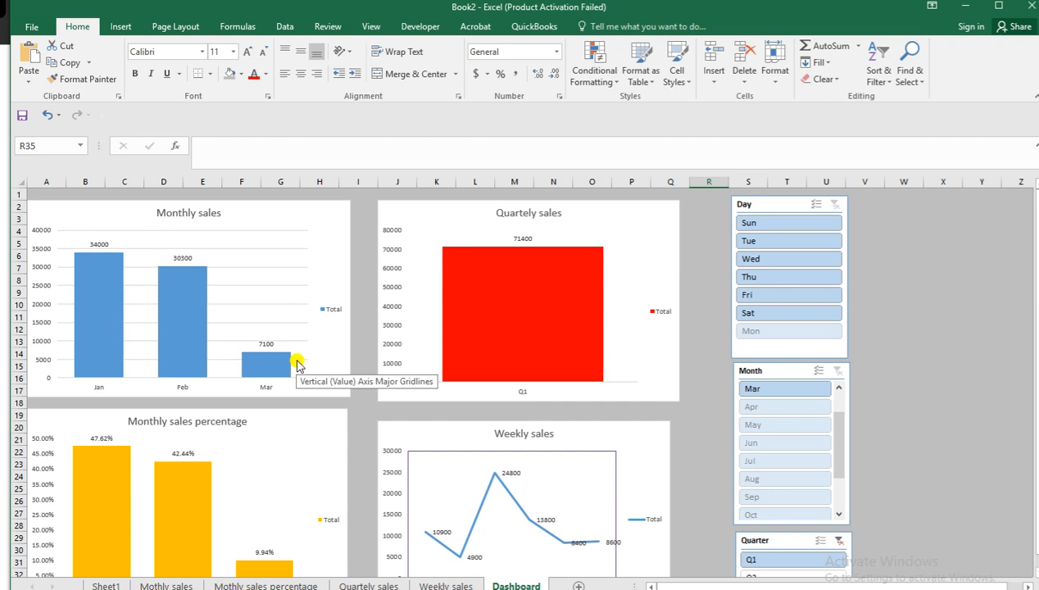
mouse_move(287, 366)
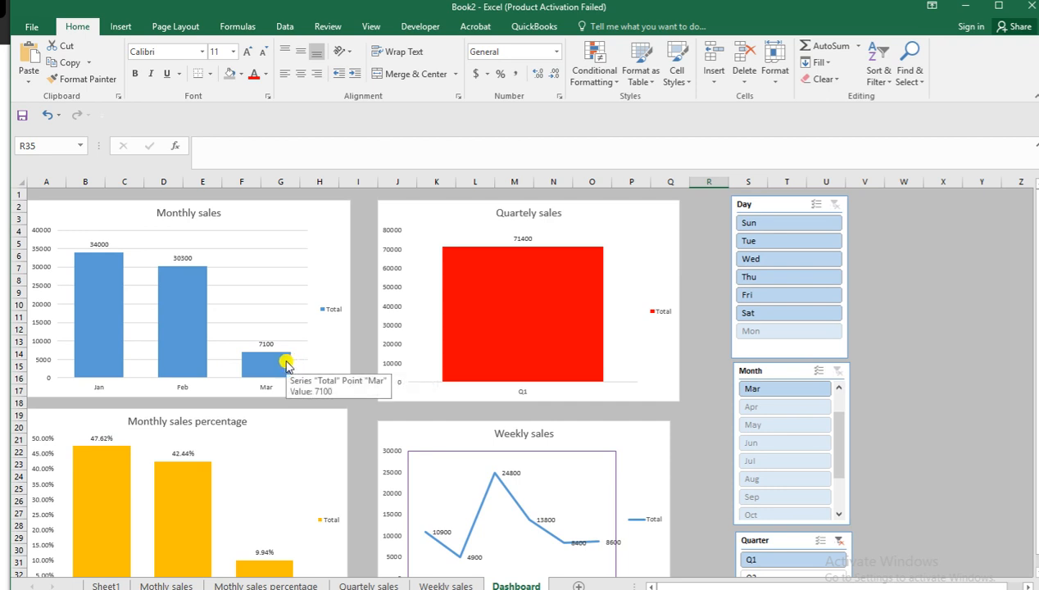
scroll(287, 367, down, 1)
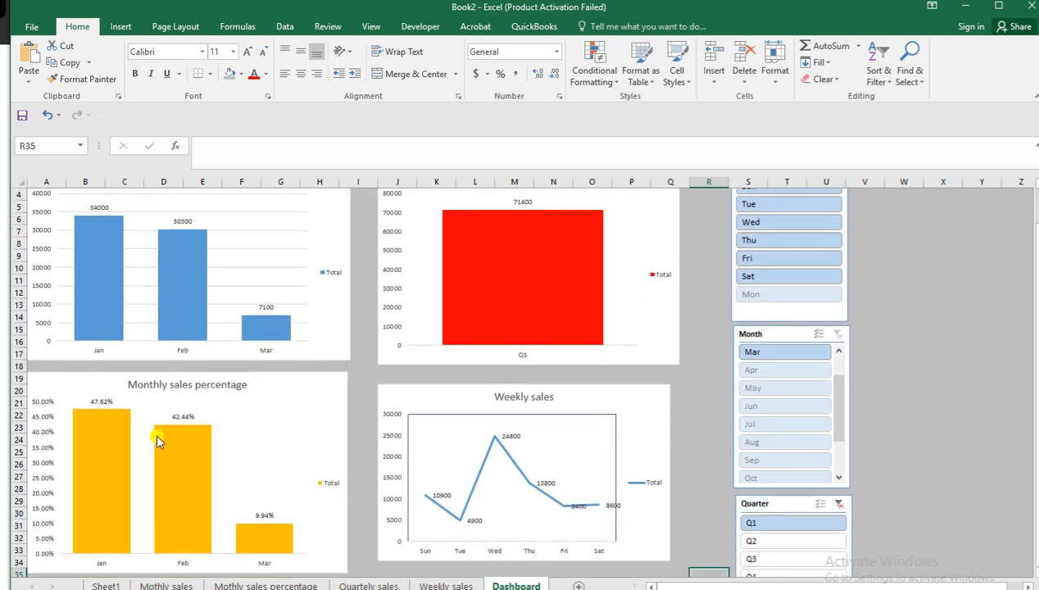
mouse_move(99, 415)
mouse_move(114, 311)
Step: Add Q2 to the Q1 selection in the Quarter slicer, review the charts for both quarters, and clear the Quarter filter
ctrl+click(774, 544)
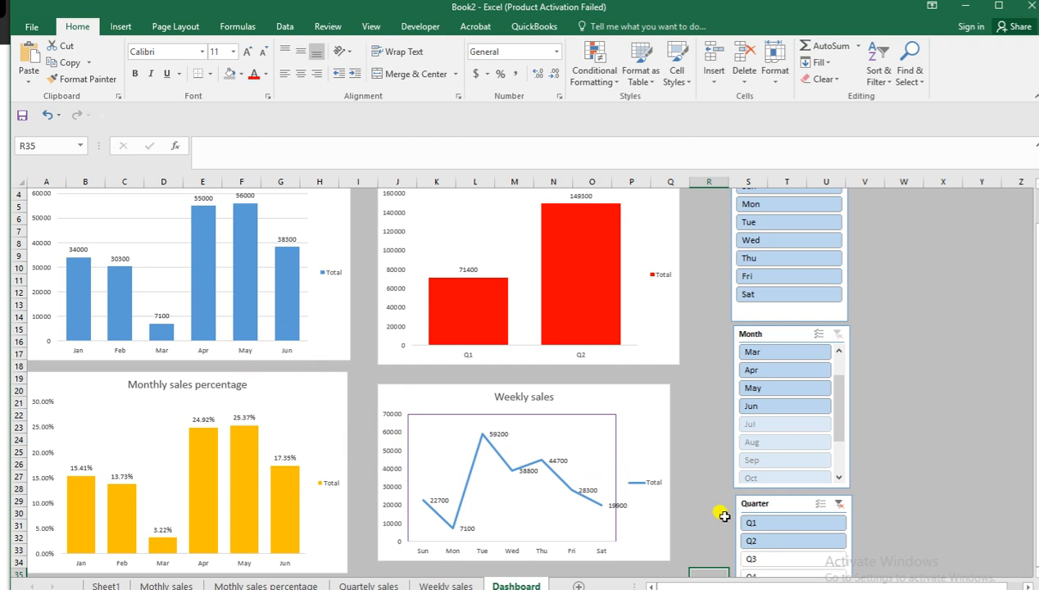
scroll(274, 254, up, 1)
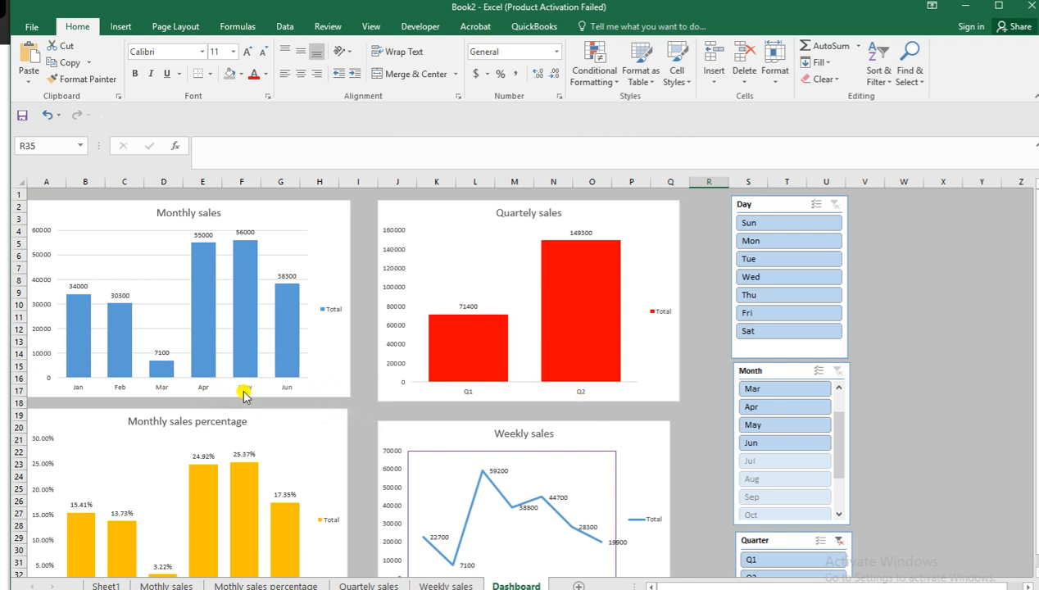
mouse_move(245, 313)
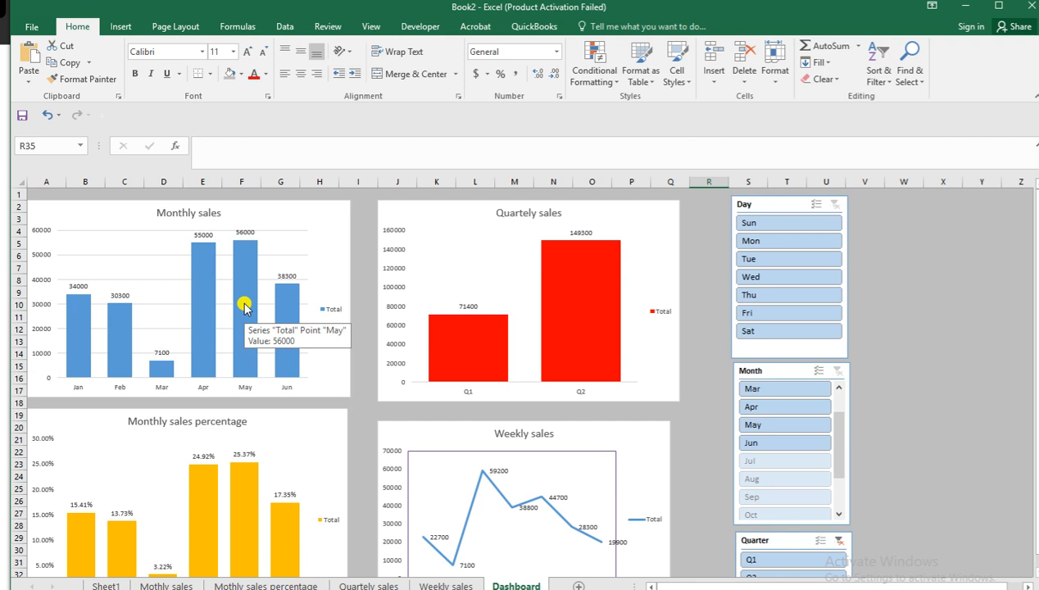
scroll(262, 361, down, 2)
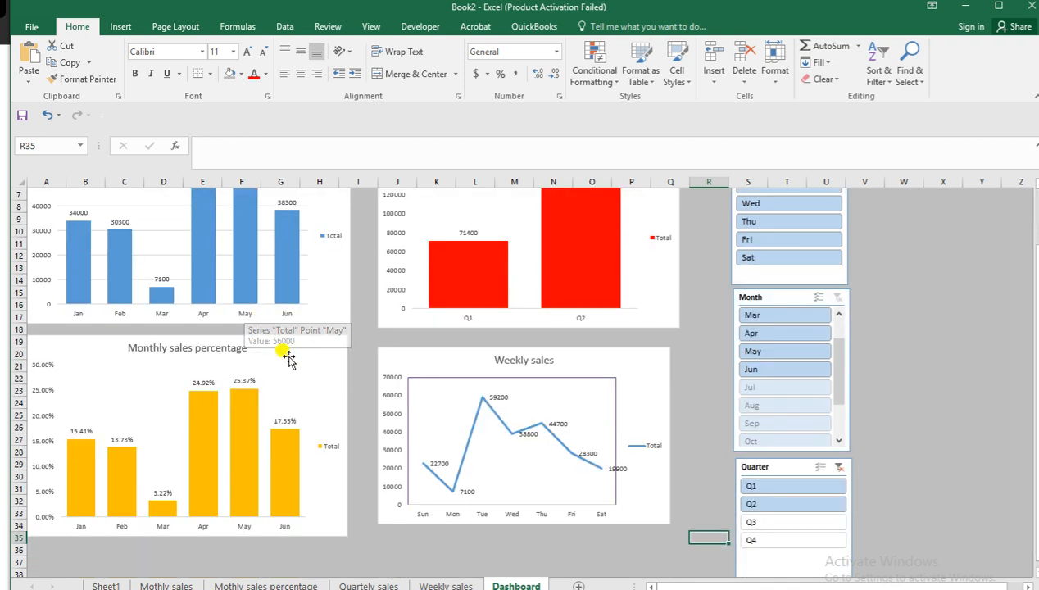
scroll(353, 383, up, 1)
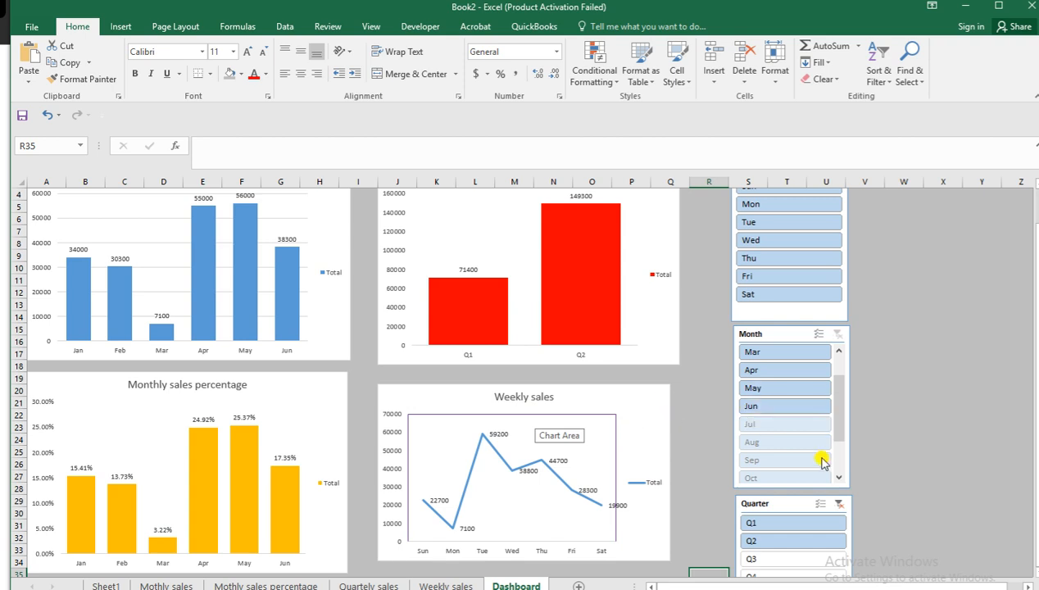
click(839, 506)
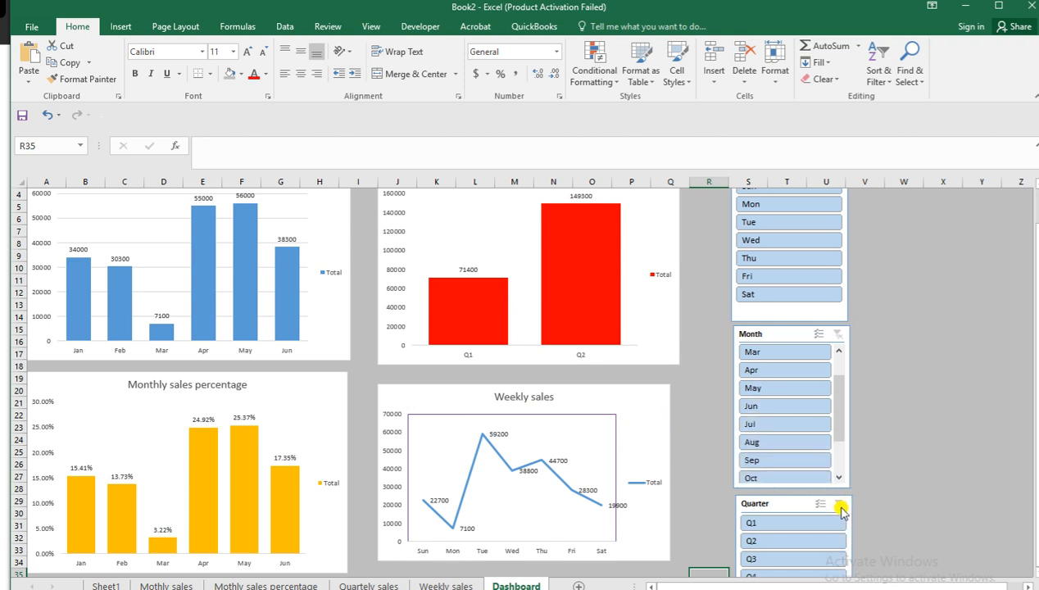
scroll(774, 450, up, 1)
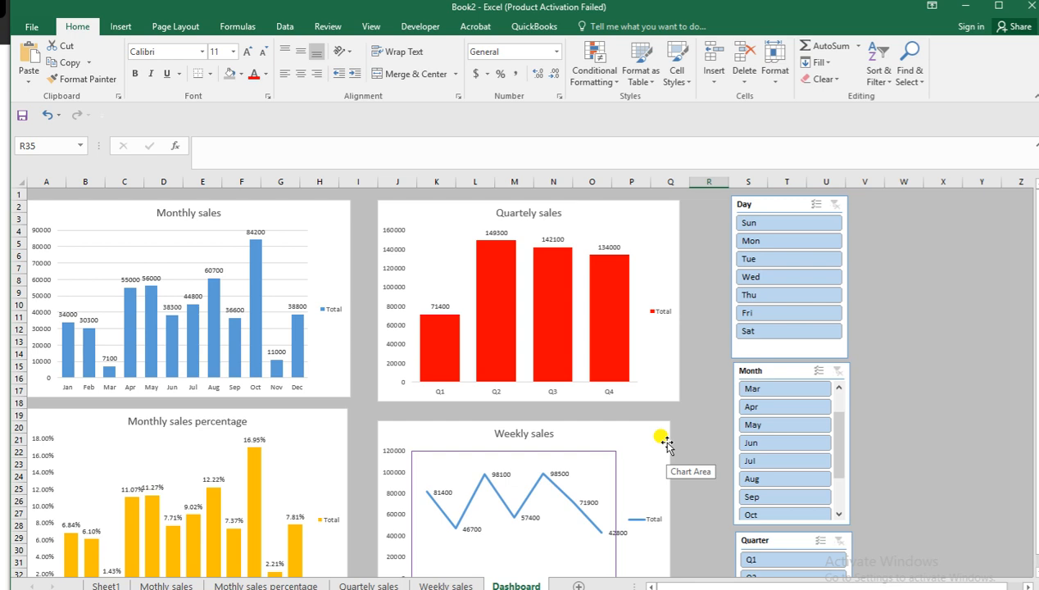
scroll(666, 445, down, 1)
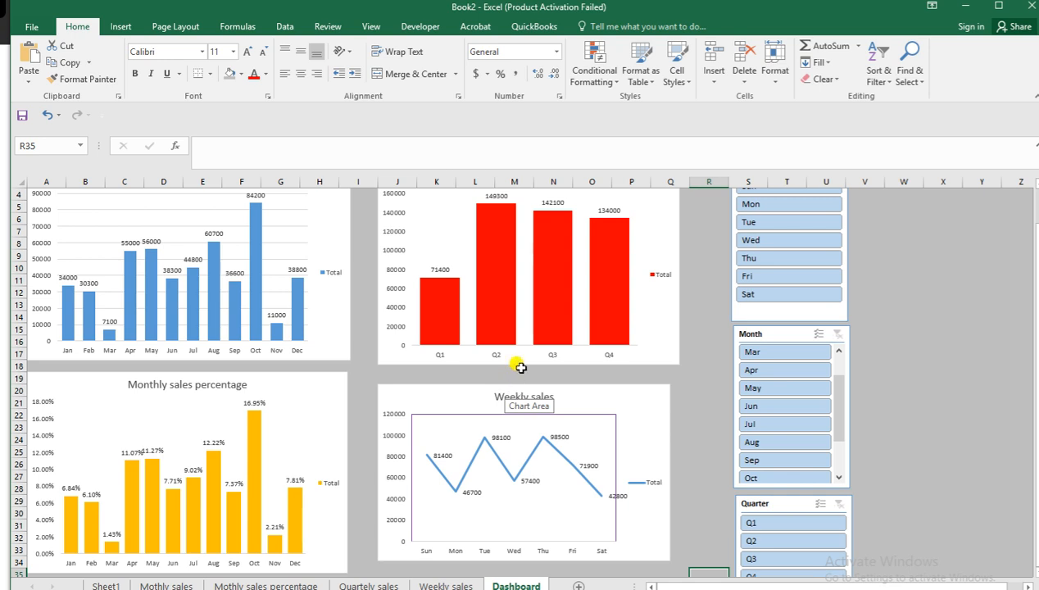
scroll(522, 370, up, 1)
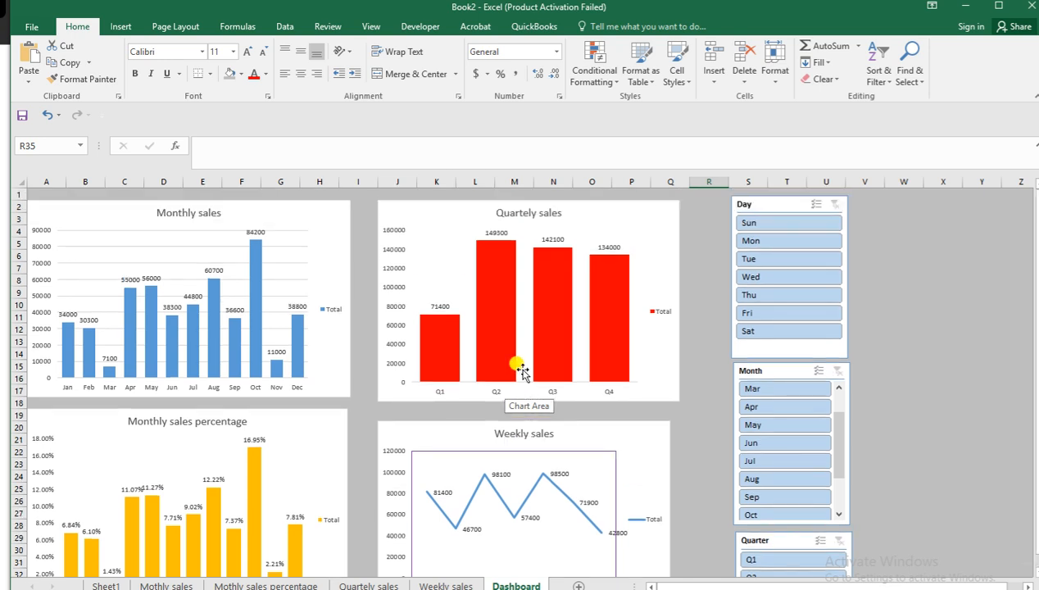
scroll(522, 370, down, 1)
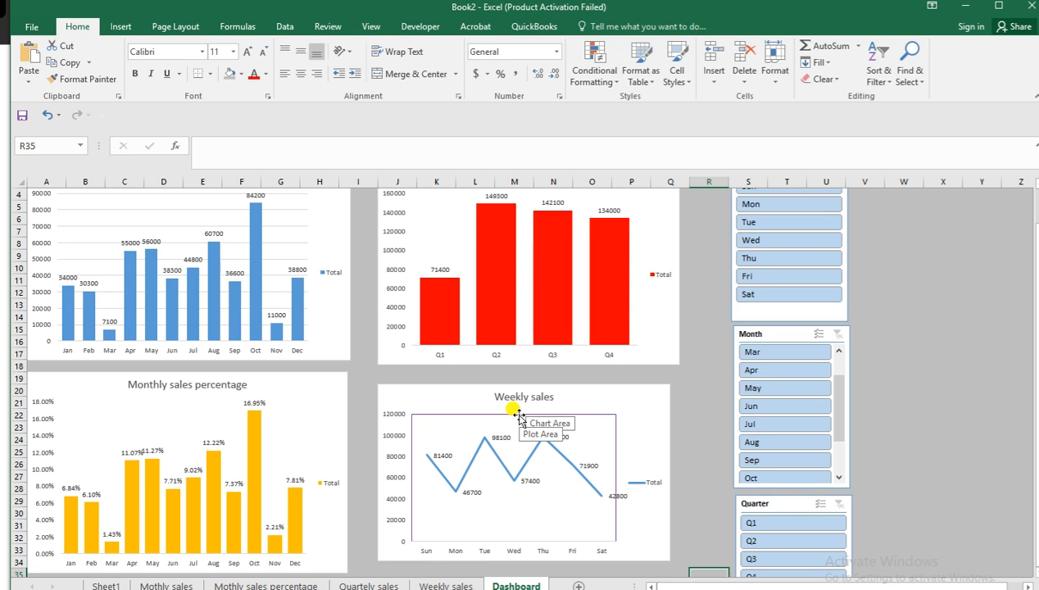
scroll(518, 415, up, 1)
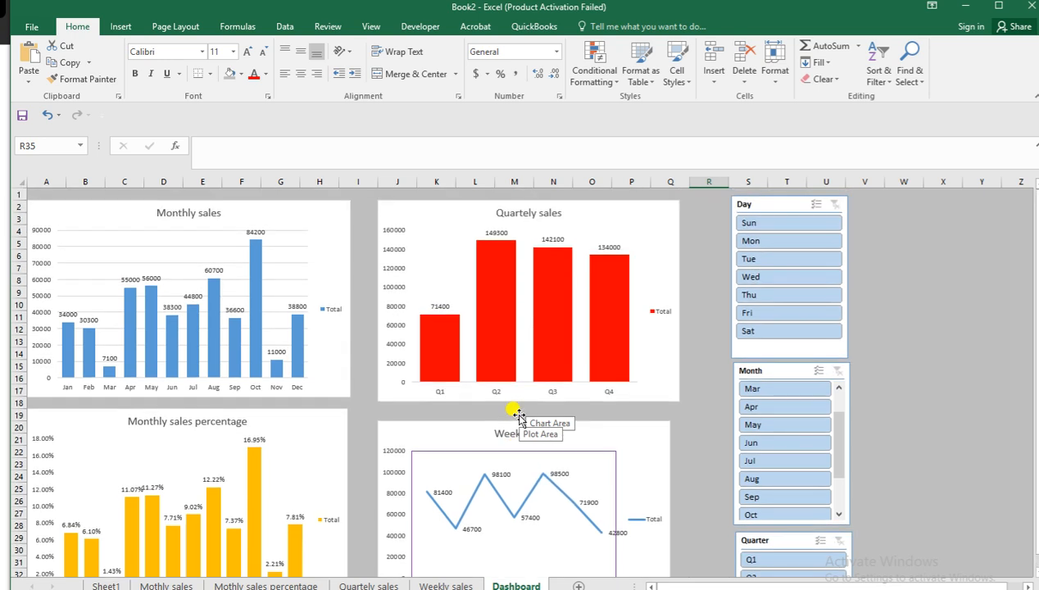
scroll(519, 415, down, 1)
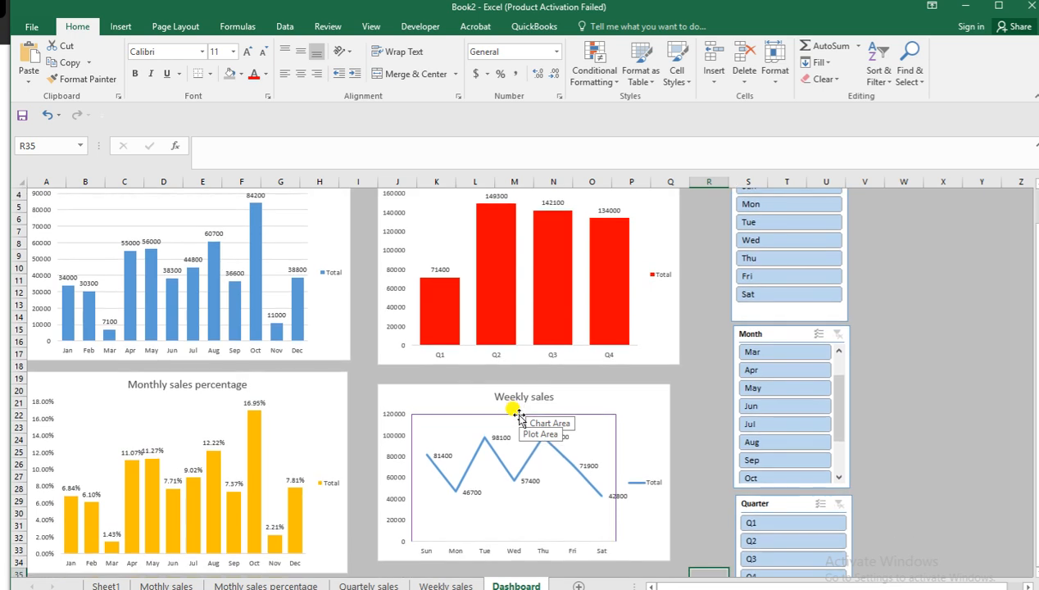